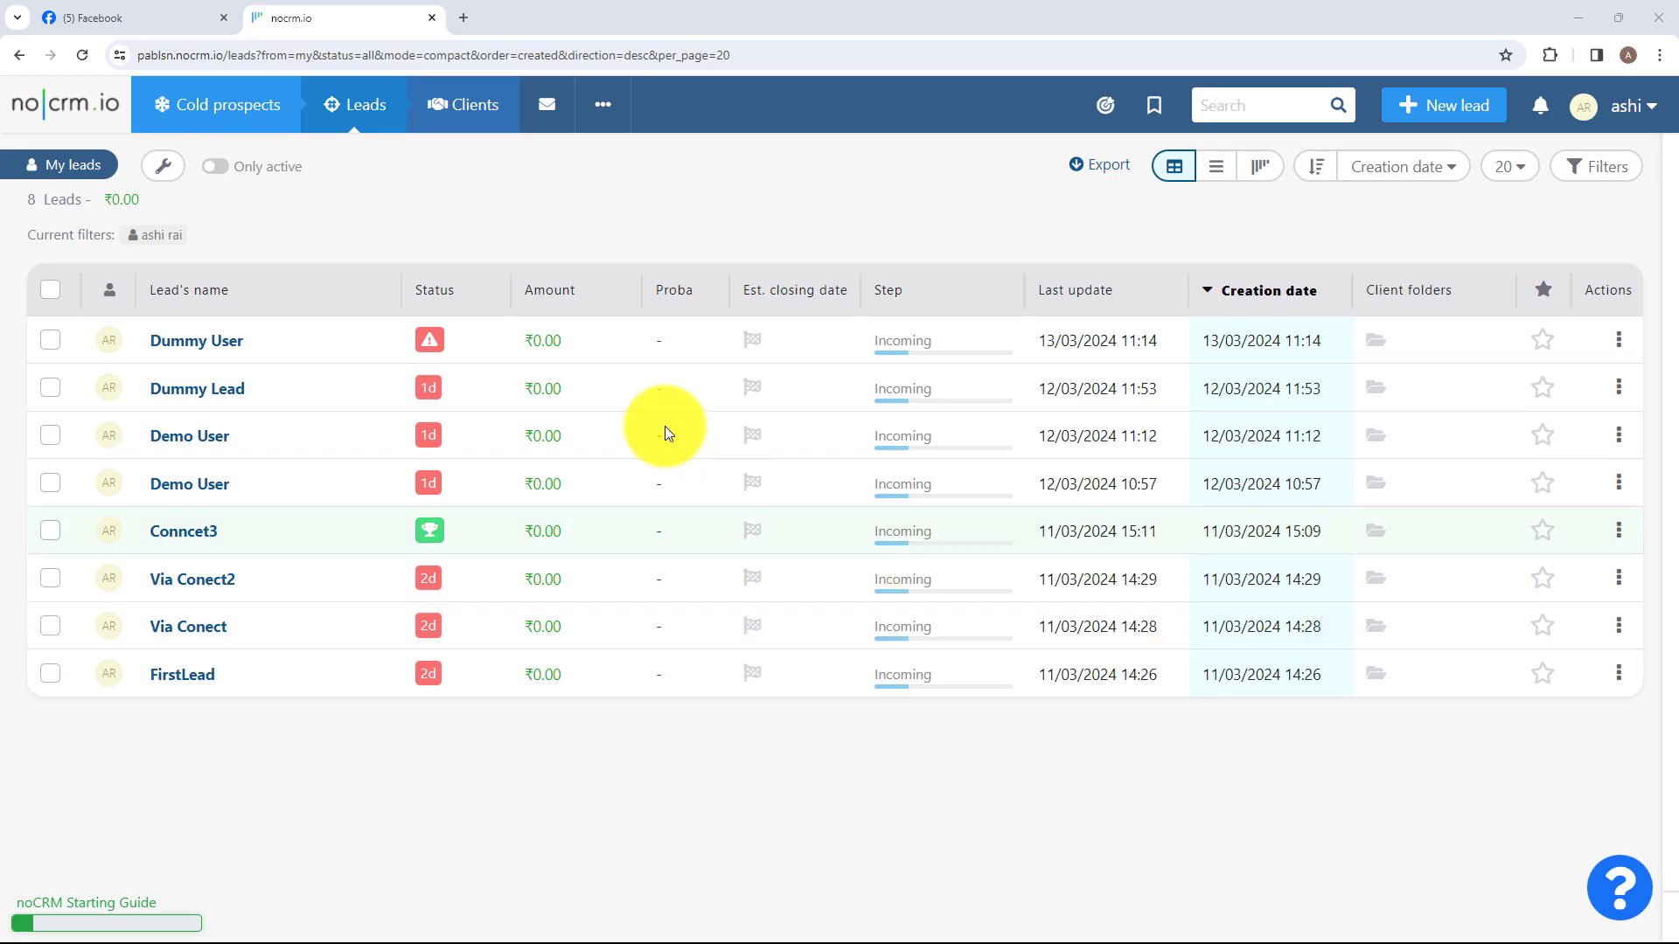
Look at the FinTrix Facebook page, then return to the noCRM.io leads list
click(138, 17)
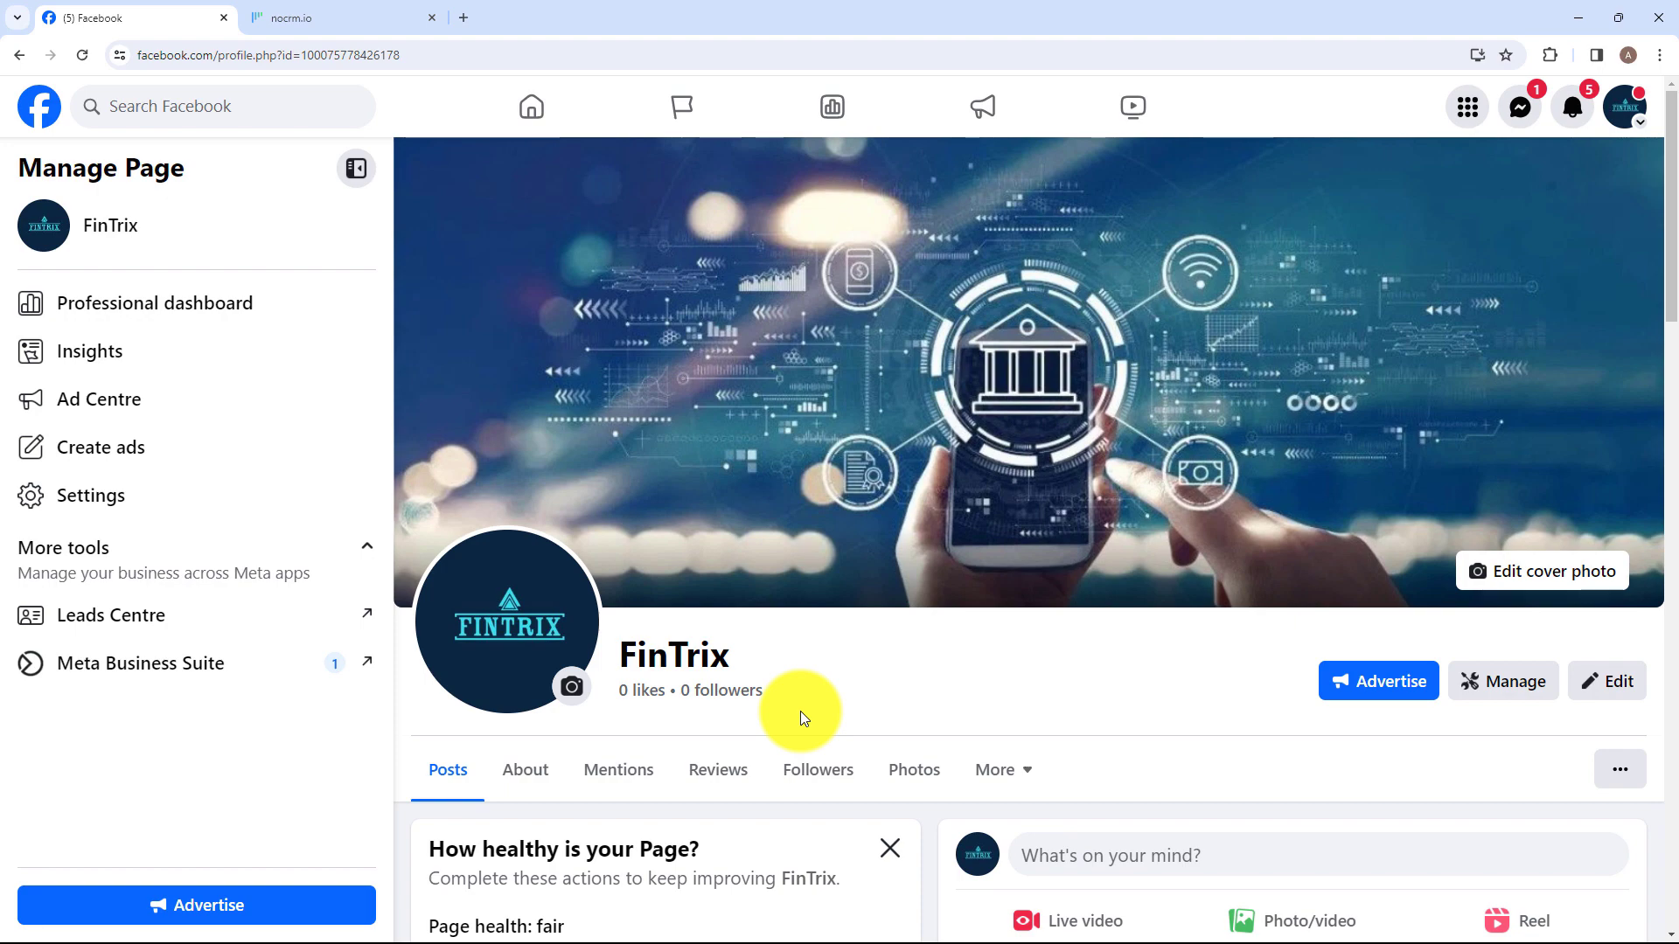
click(379, 16)
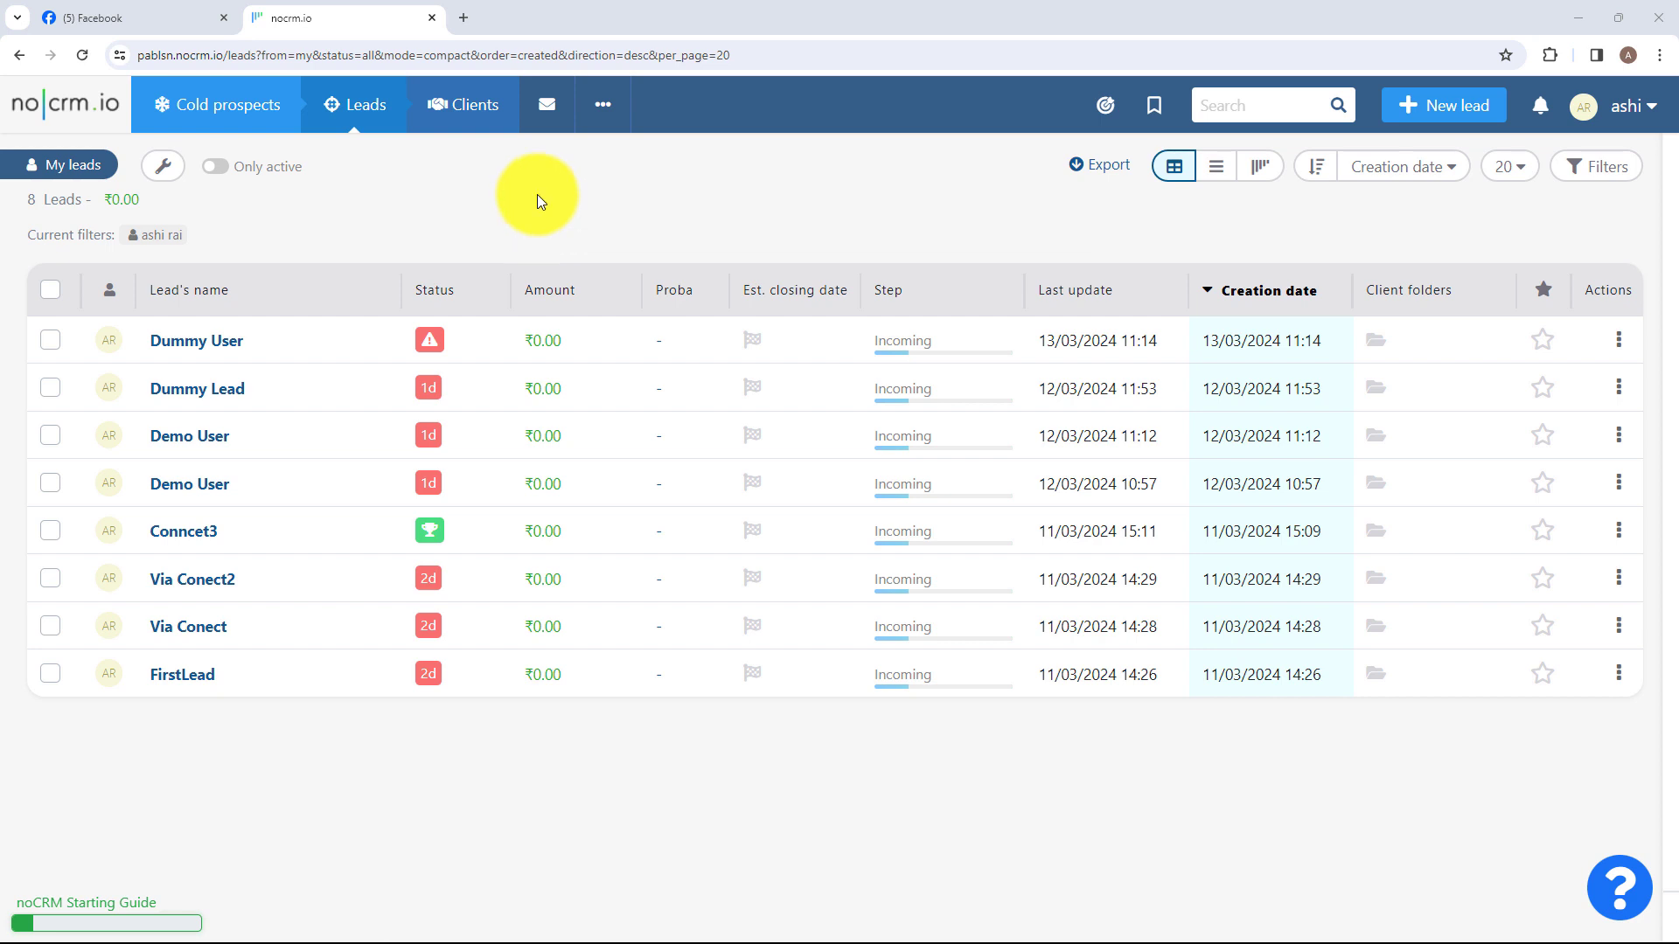
Search the web for Pabbly Connect in a new browser tab and open its website
click(465, 18)
click(498, 49)
key(Caps_Lock)
text(Pabb)
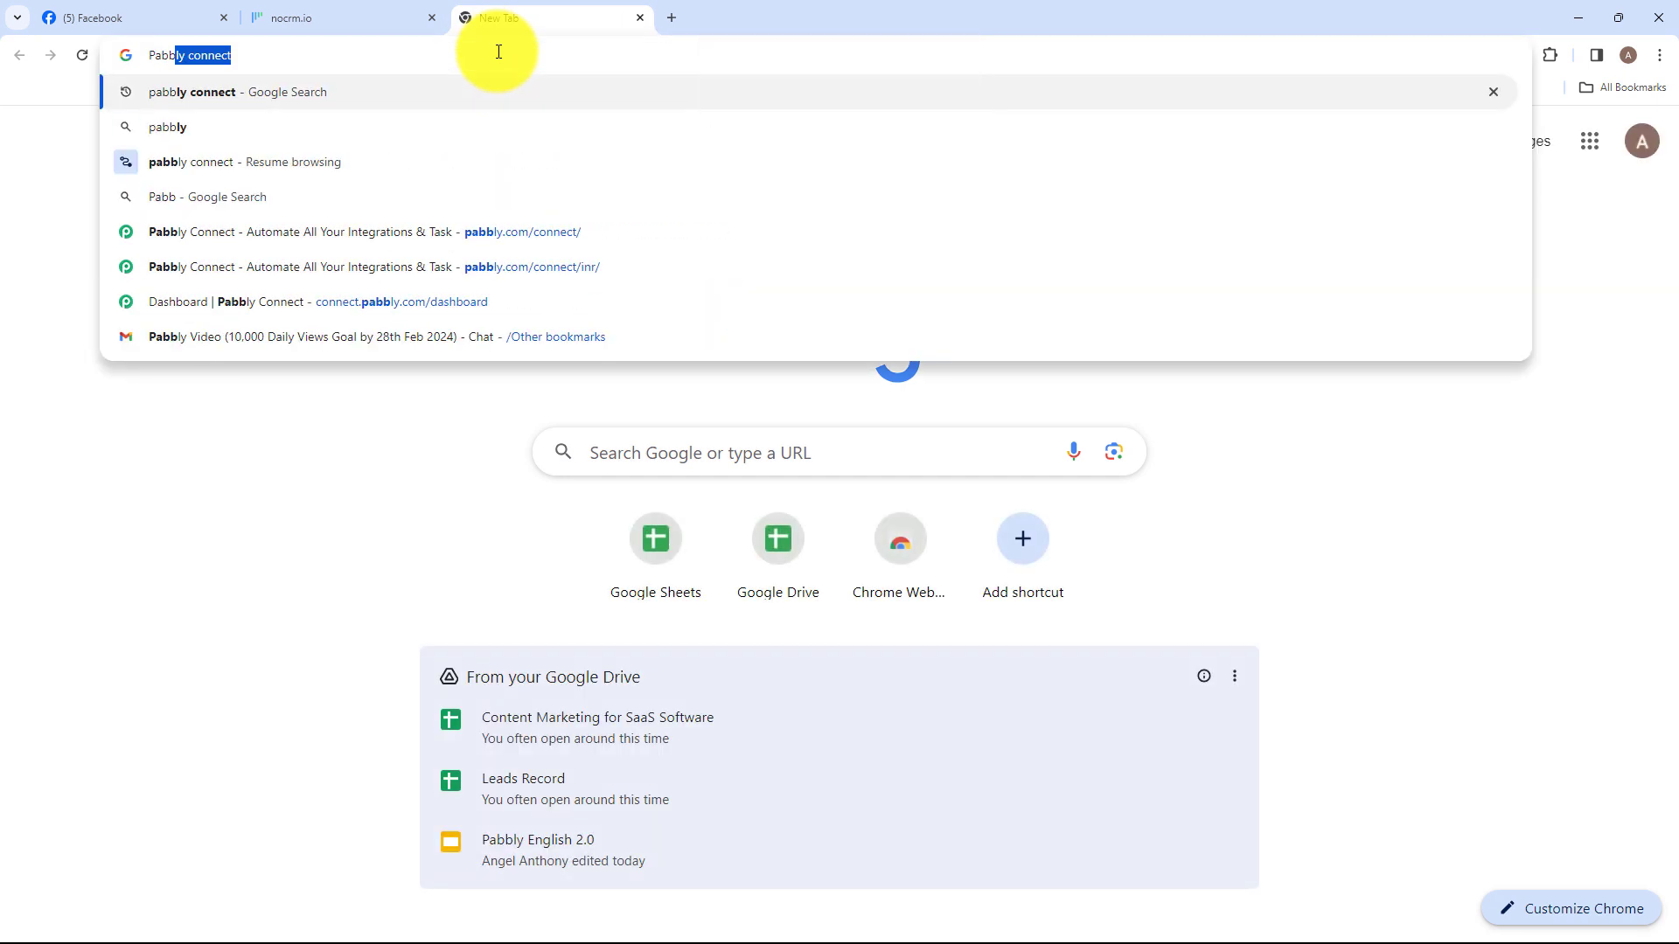
key(Return)
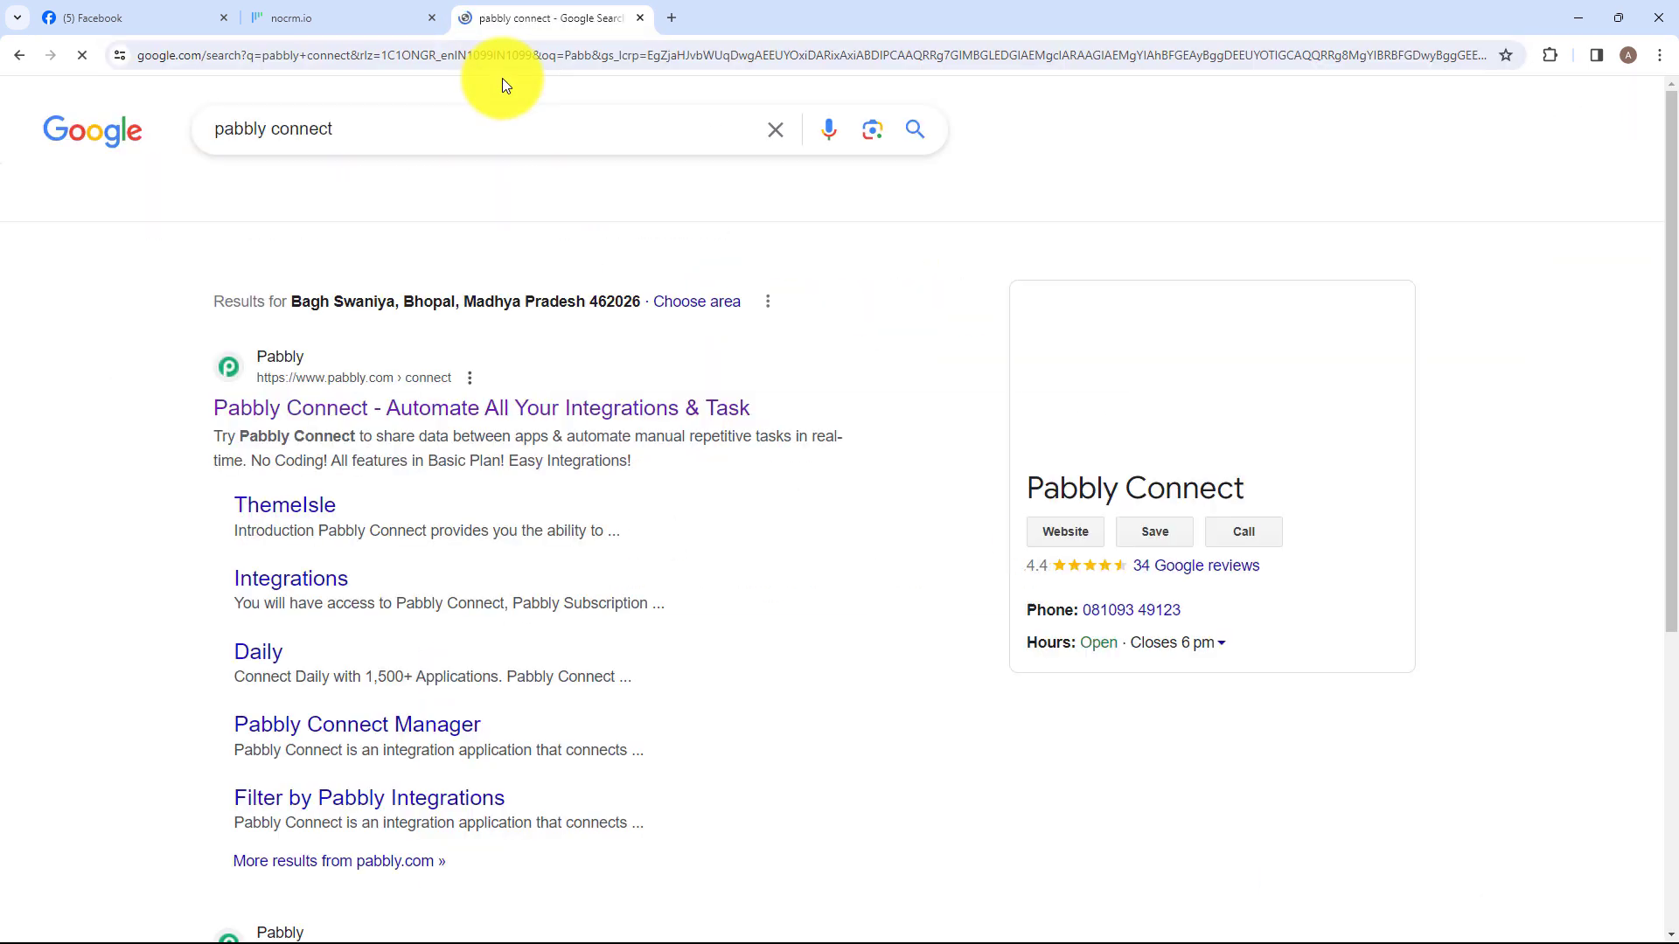
click(486, 255)
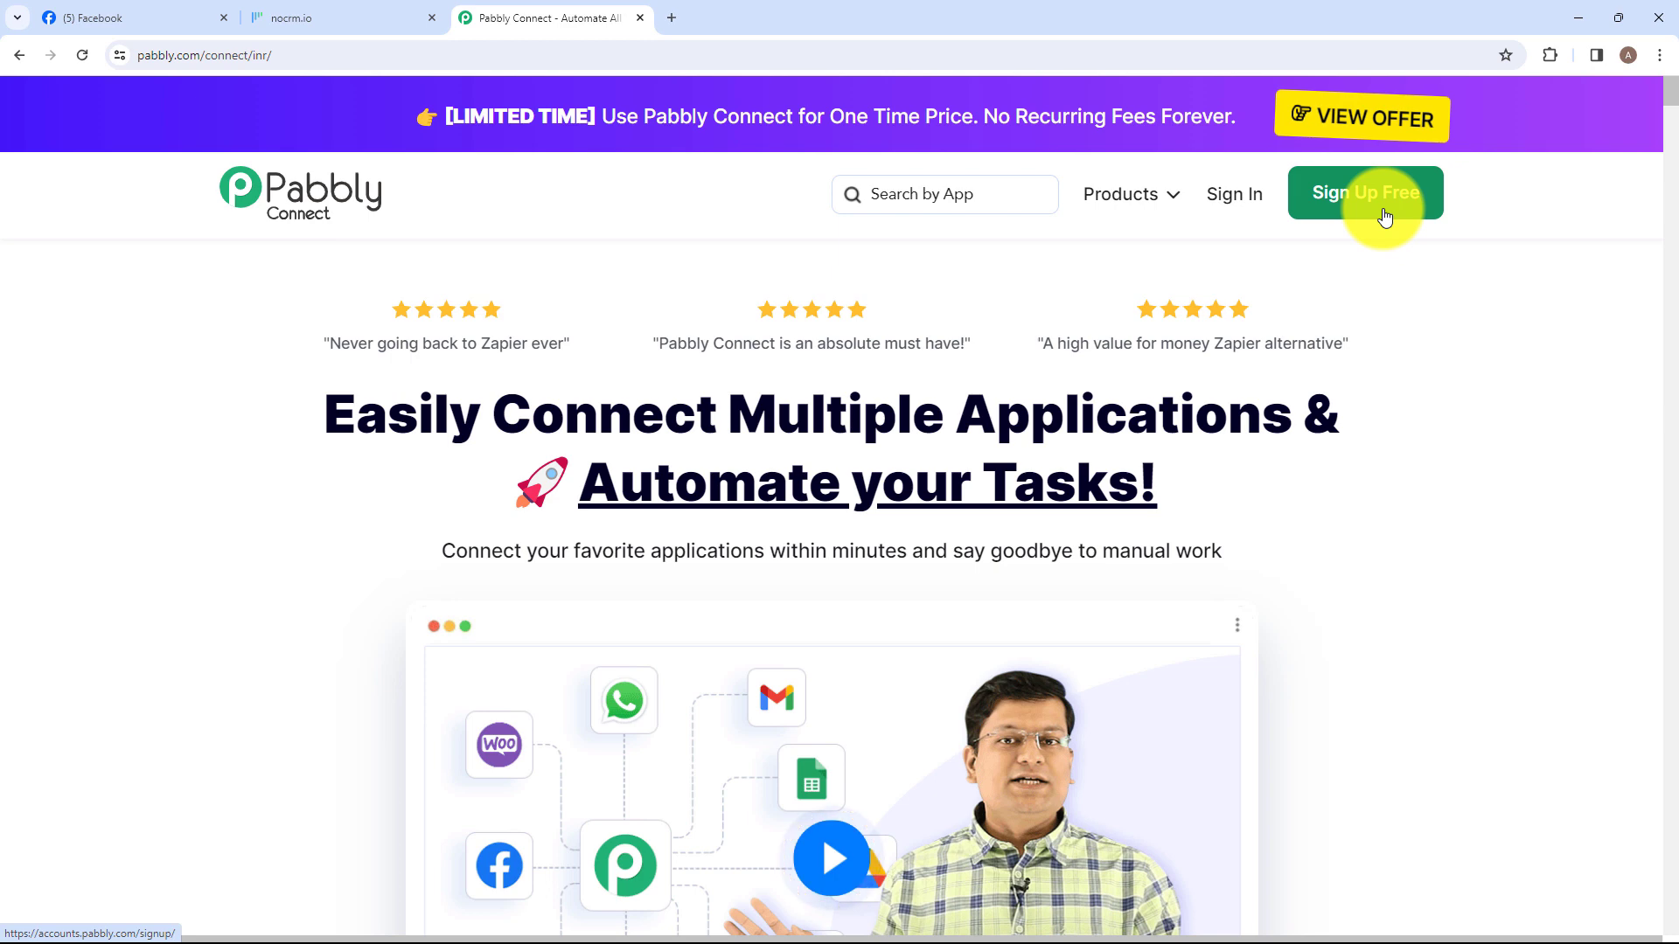
Sign in to Pabbly and open the Pabbly Connect dashboard from the list of Pabbly apps
click(1230, 206)
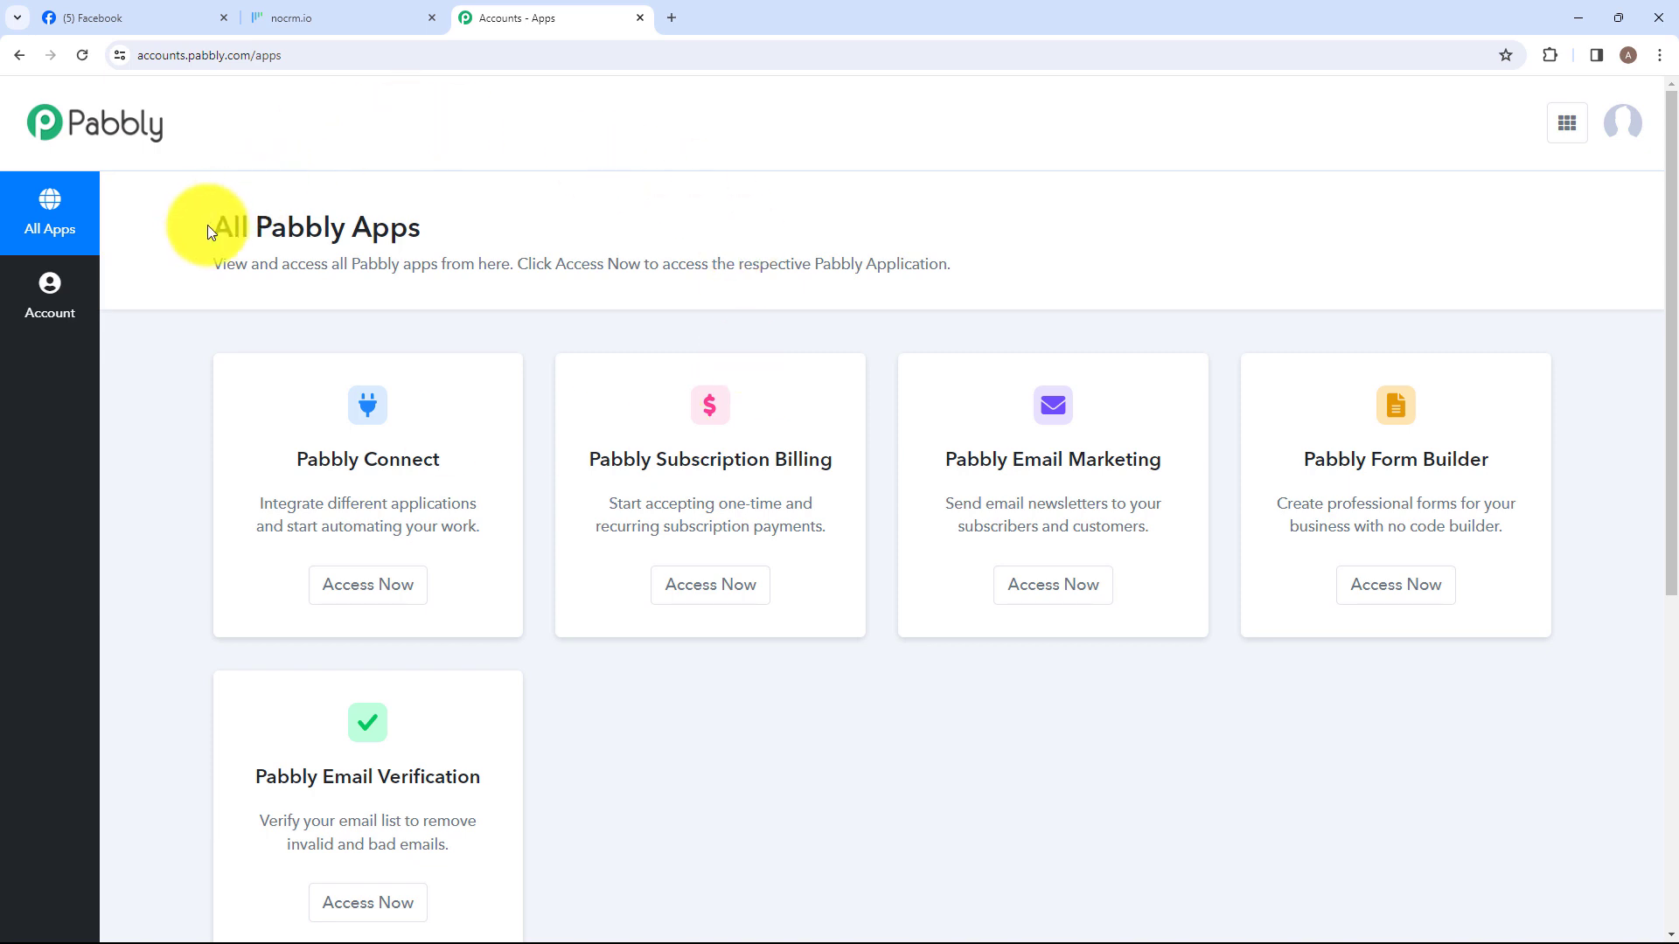
drag(210, 224, 443, 213)
click(446, 219)
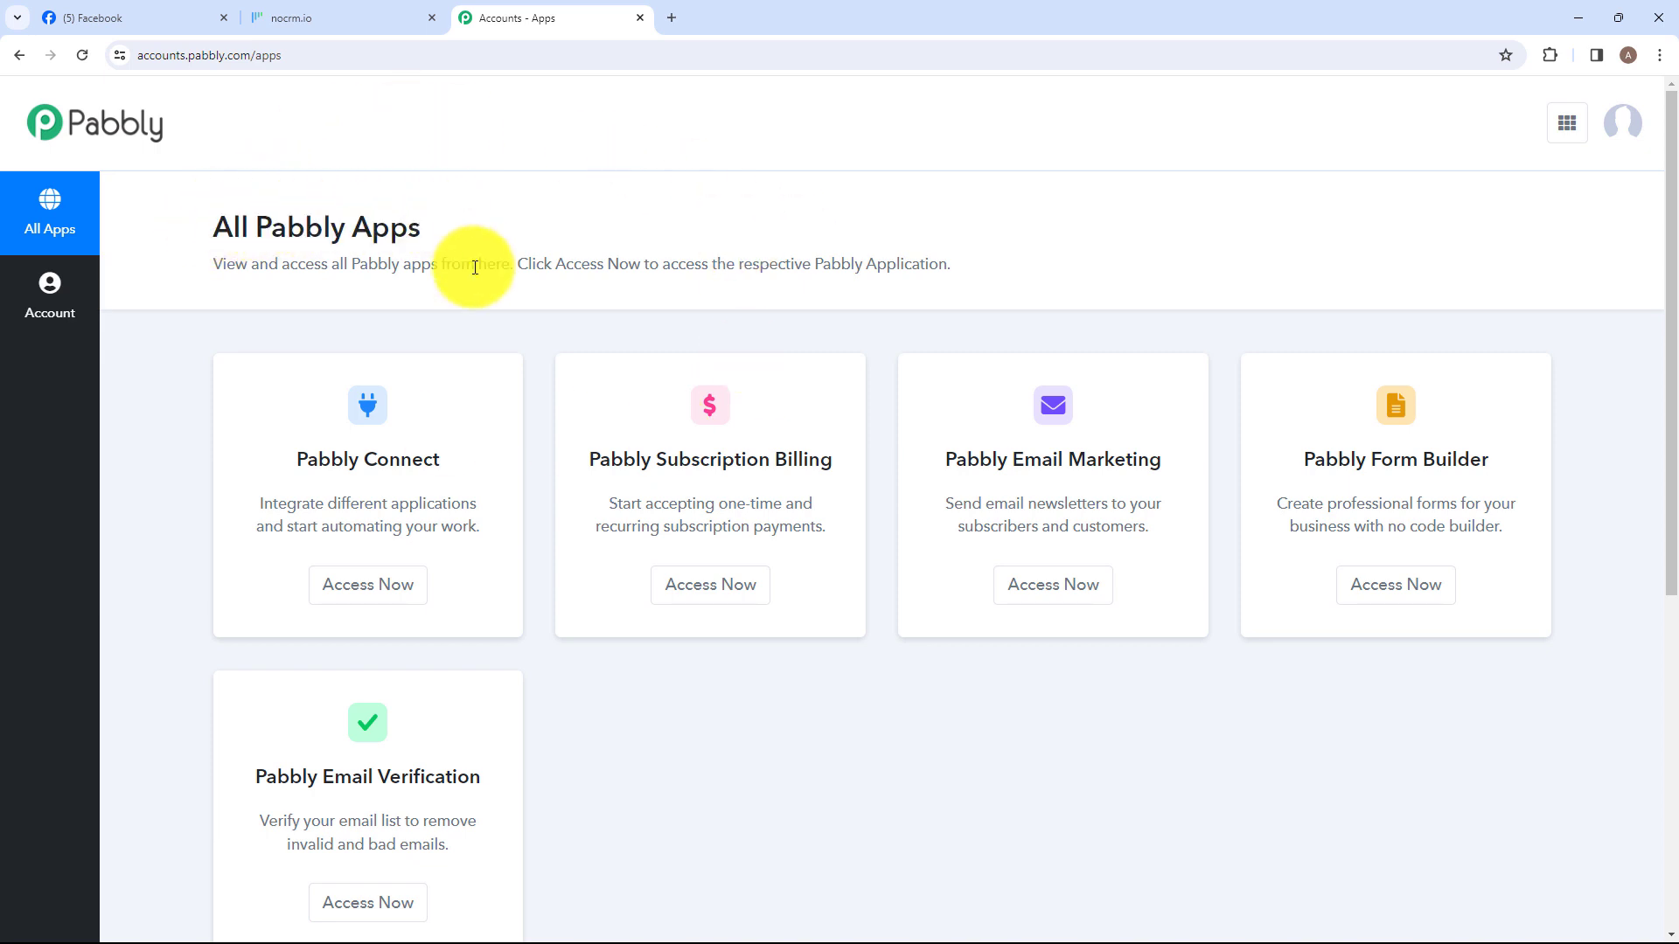
click(381, 587)
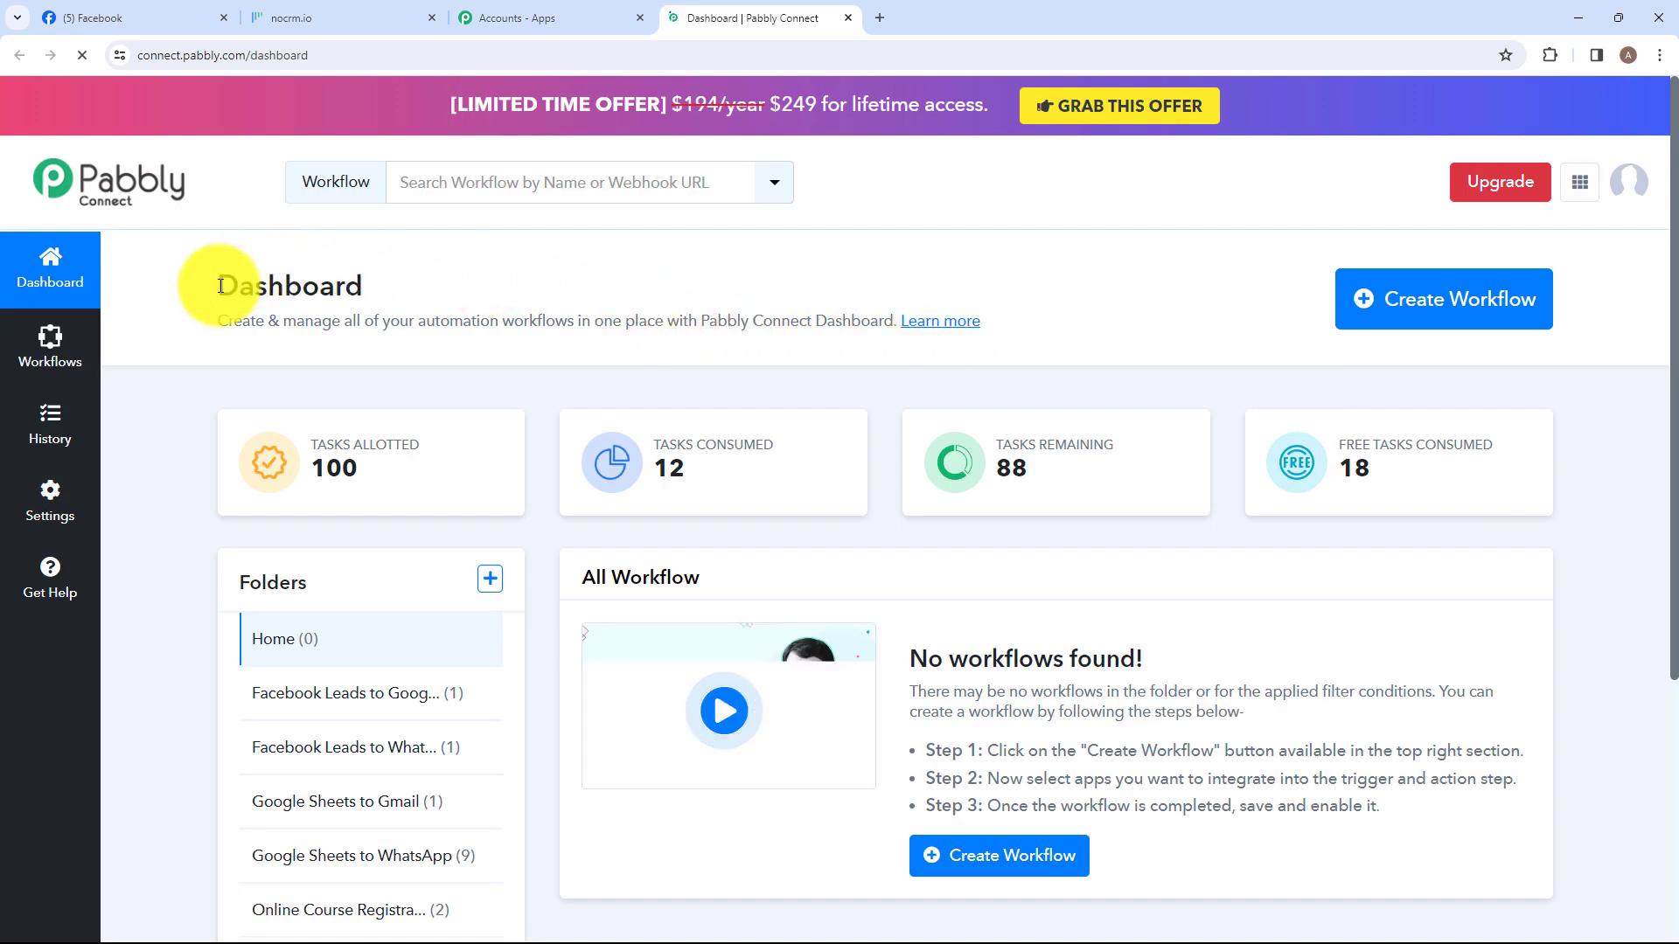
drag(207, 280, 380, 299)
click(401, 286)
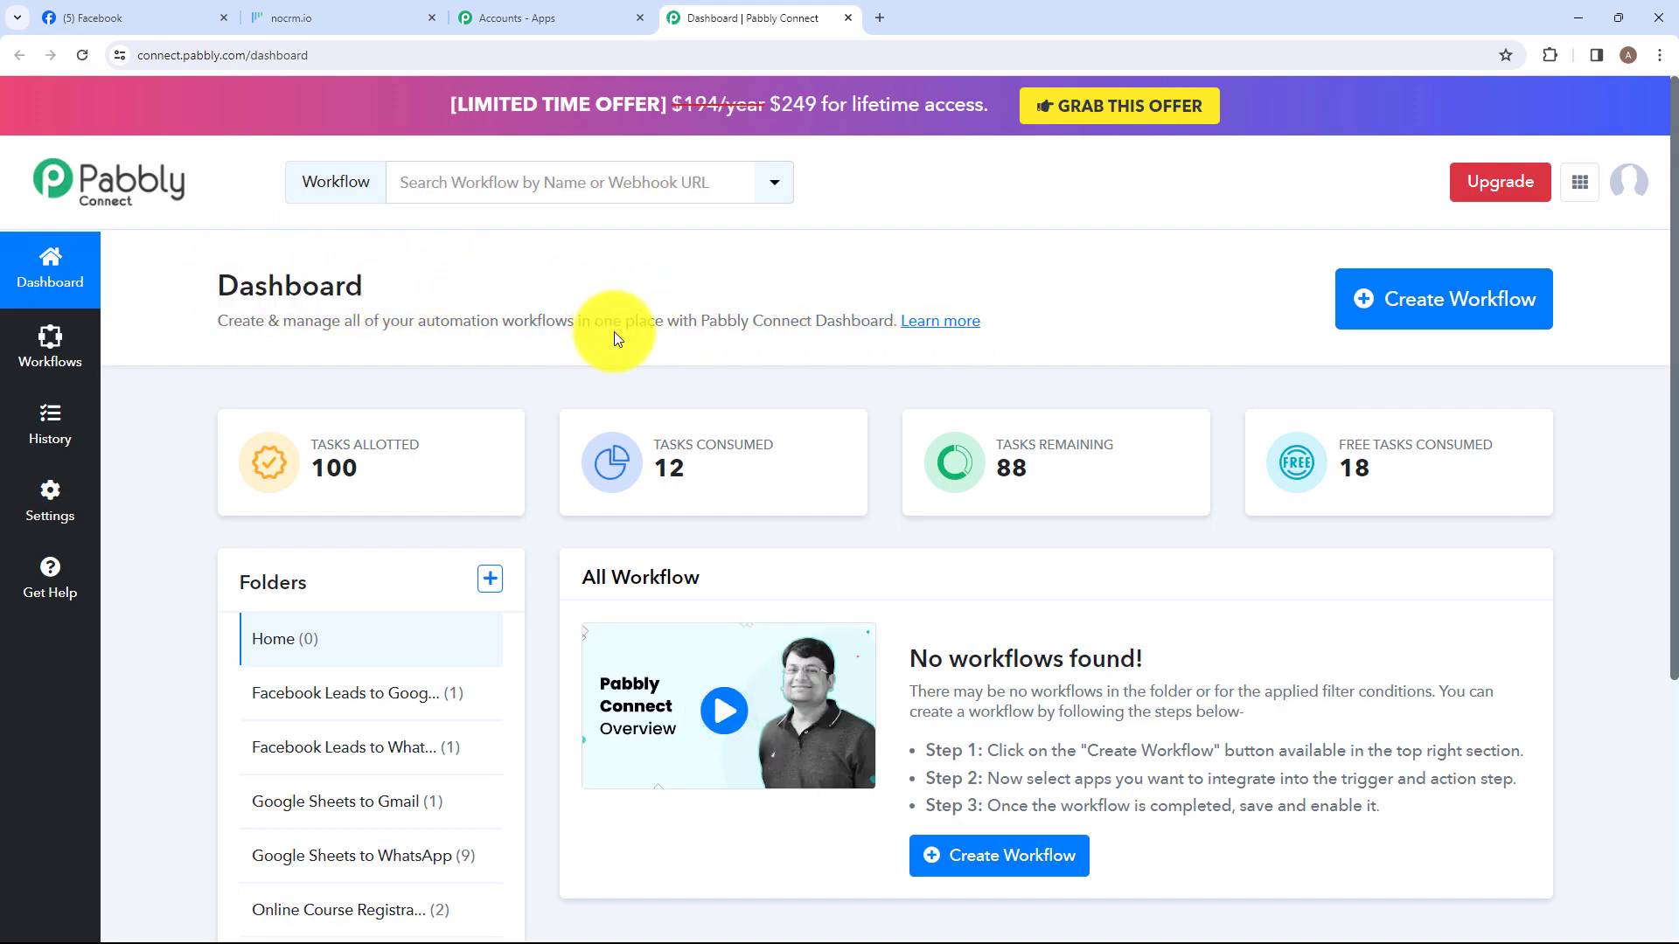
Create a new workflow folder named "Facebook Leads to noCRM.io"
click(490, 584)
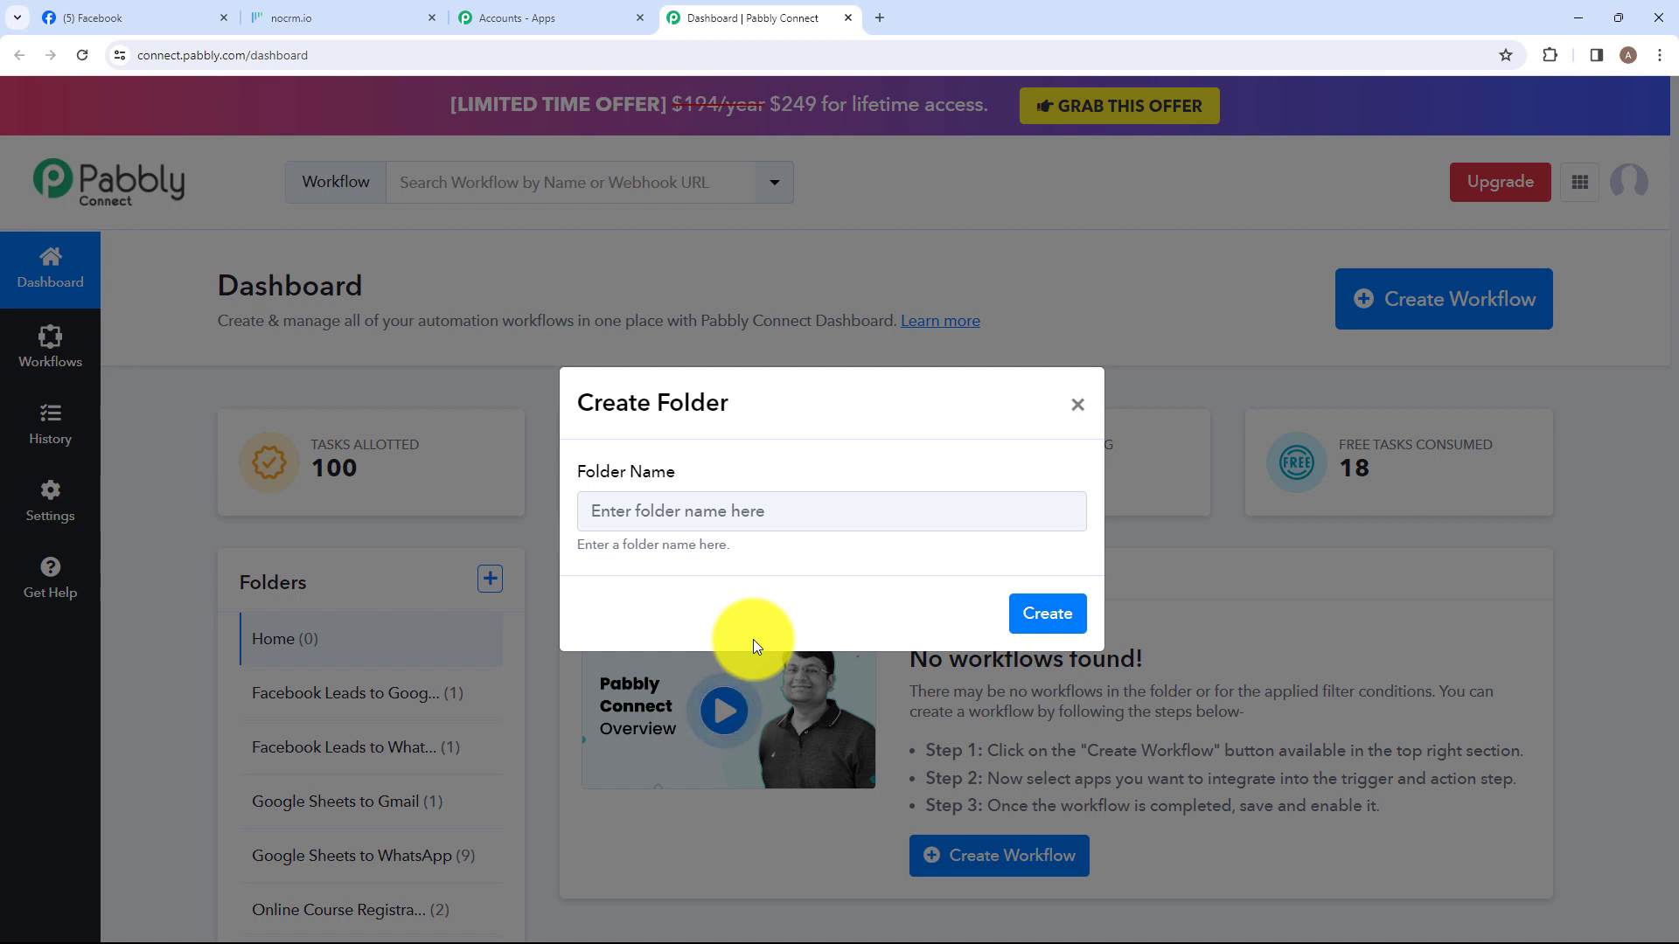
click(697, 519)
key(Caps_Lock)
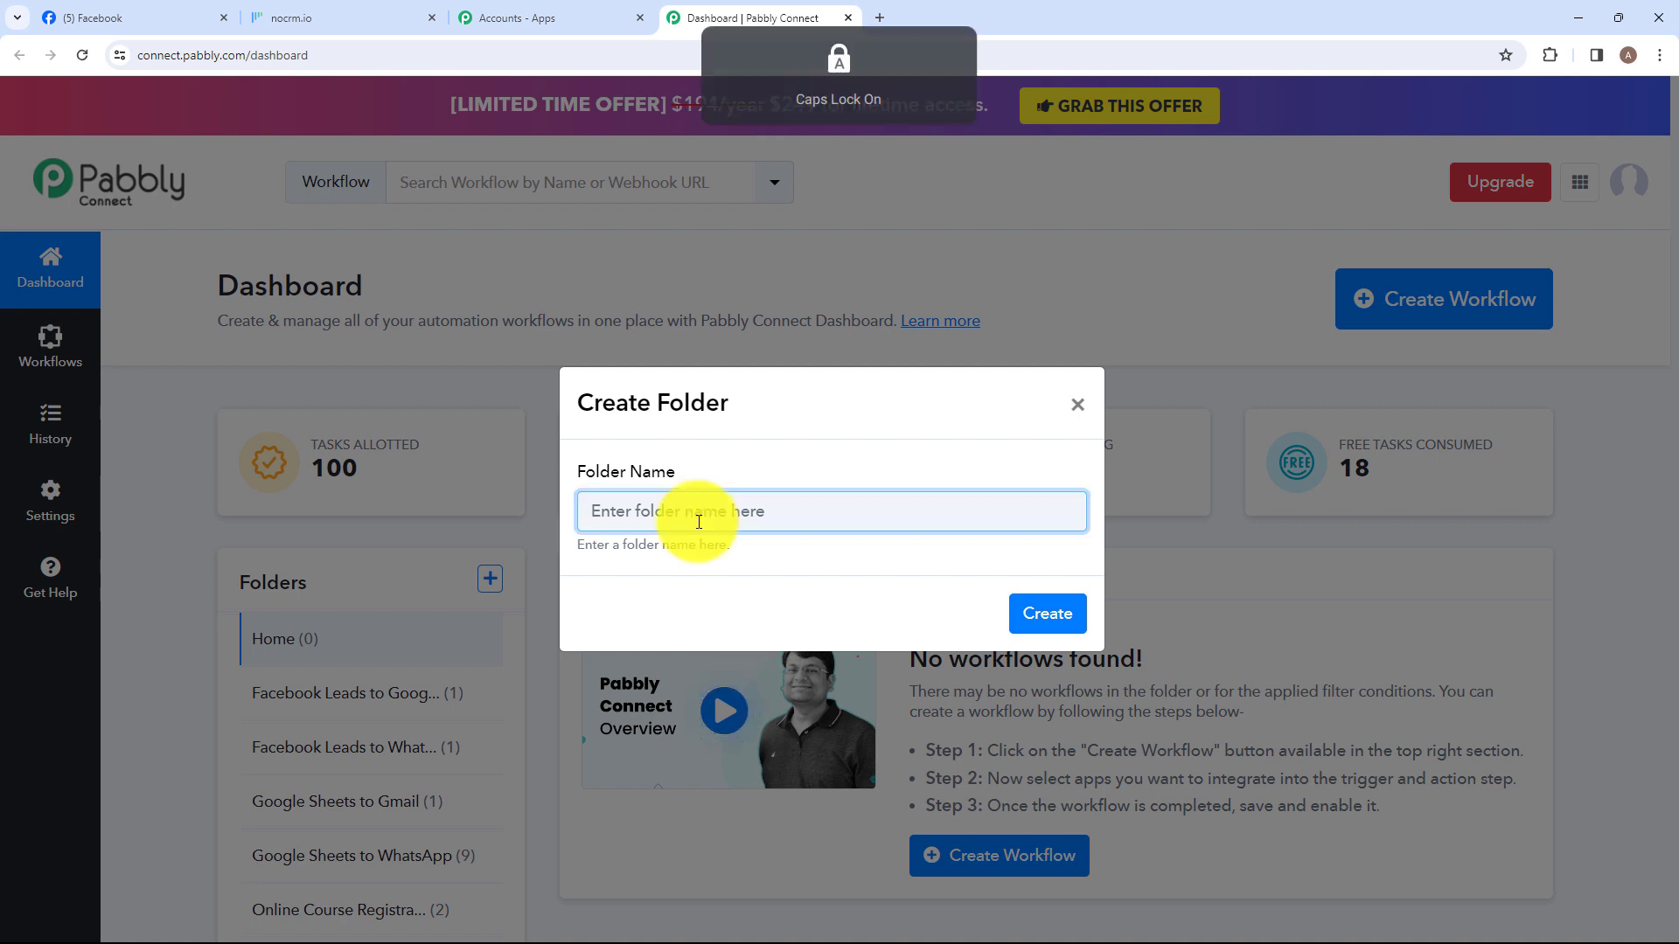
text(F)
key(Caps_Lock)
drag(592, 511, 841, 508)
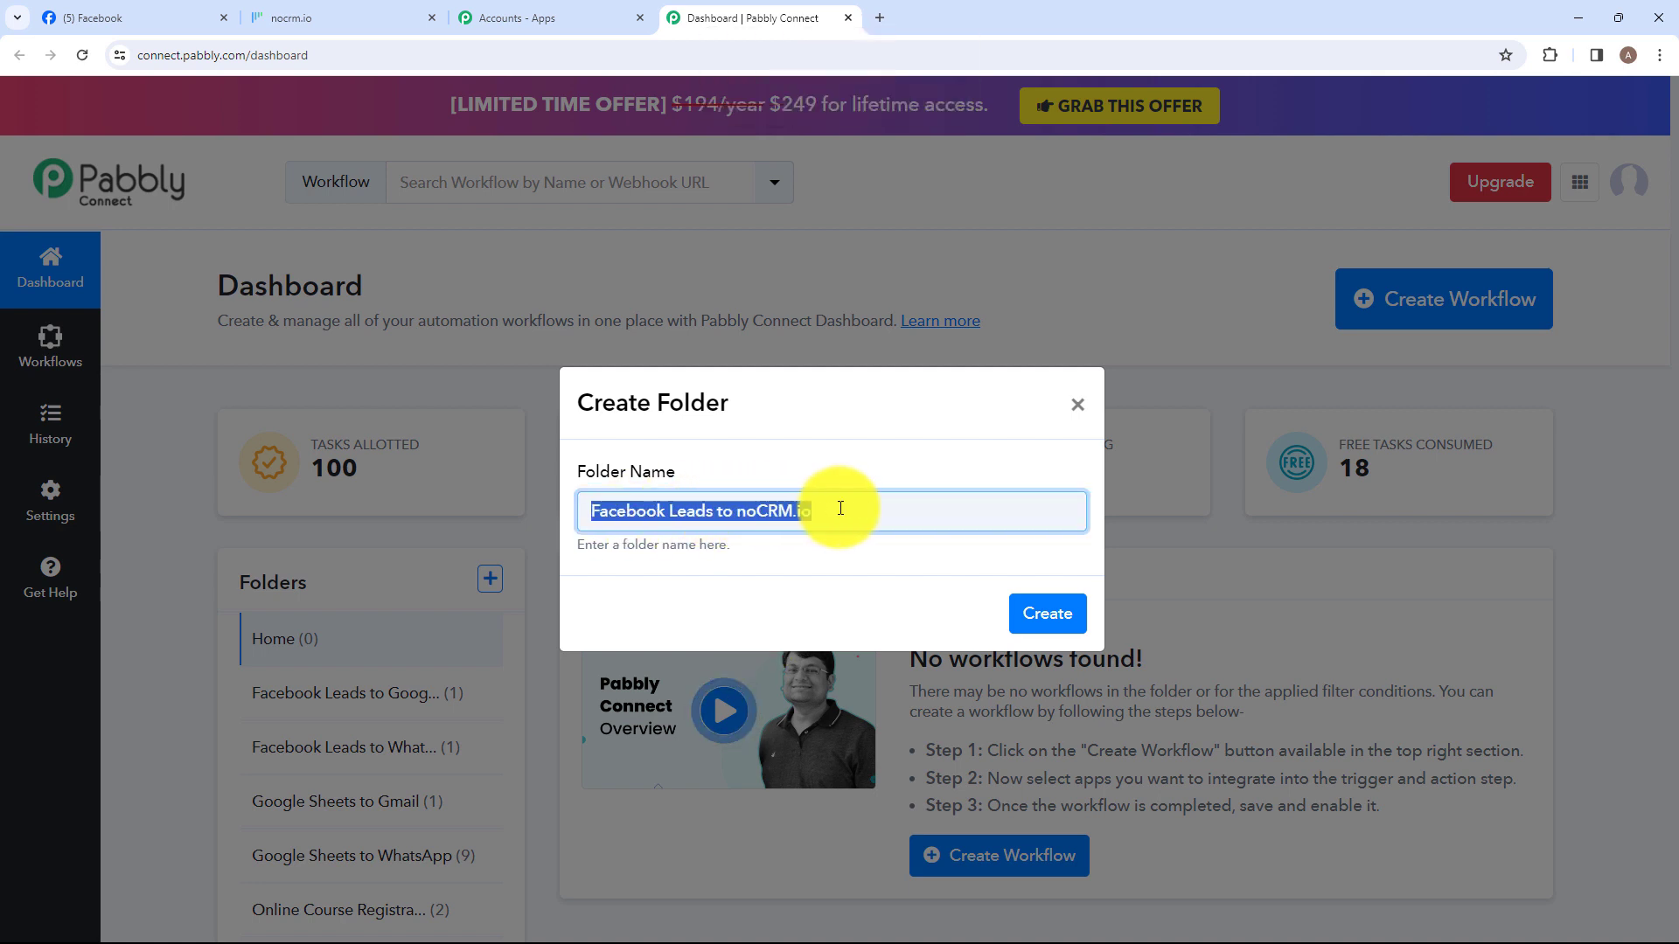
click(840, 509)
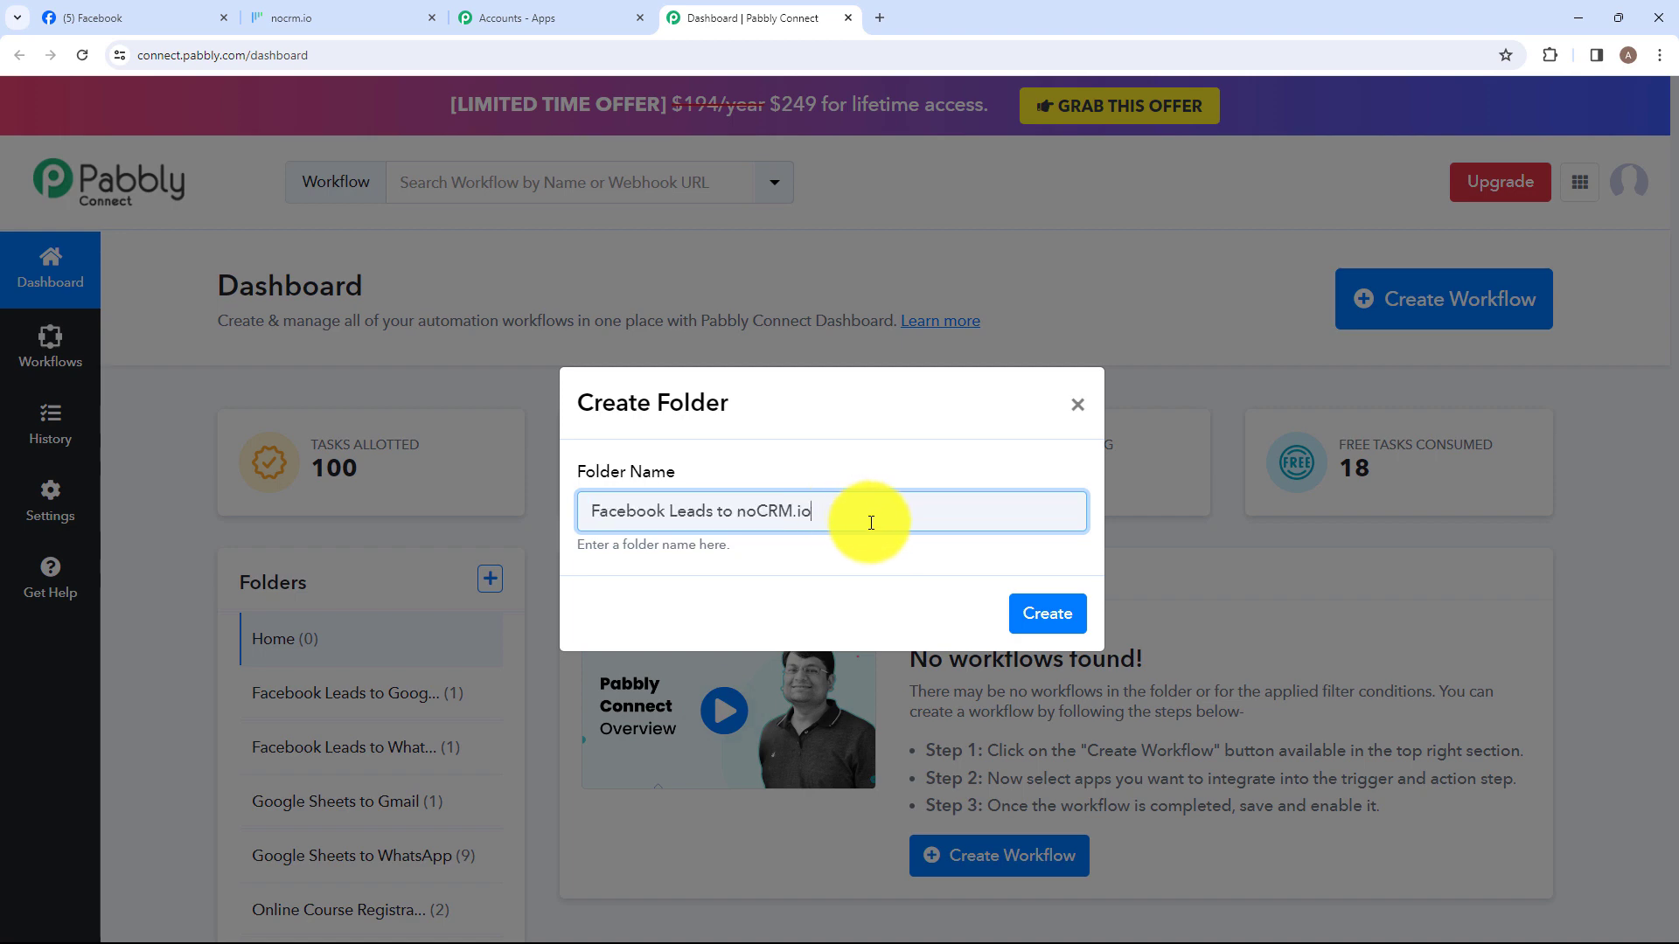
click(1046, 612)
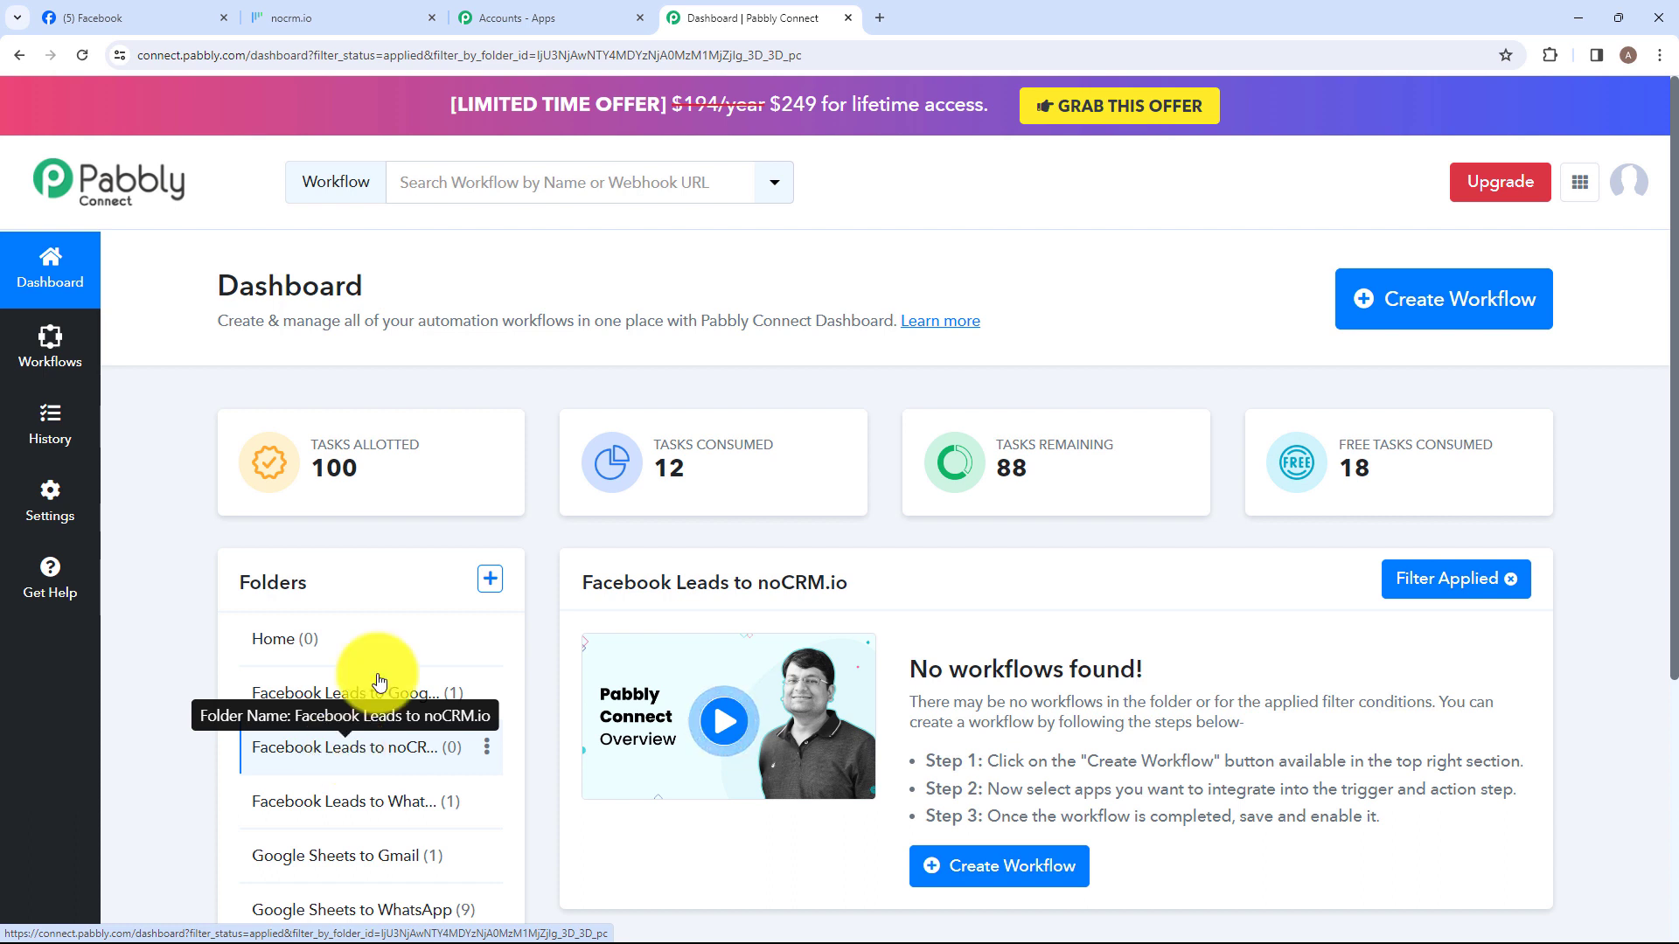
Create a workflow named "Create noCRM.io Lead from Facebook Lead Ads" in the "Facebook Leads to noCRM.io" folder
click(1364, 331)
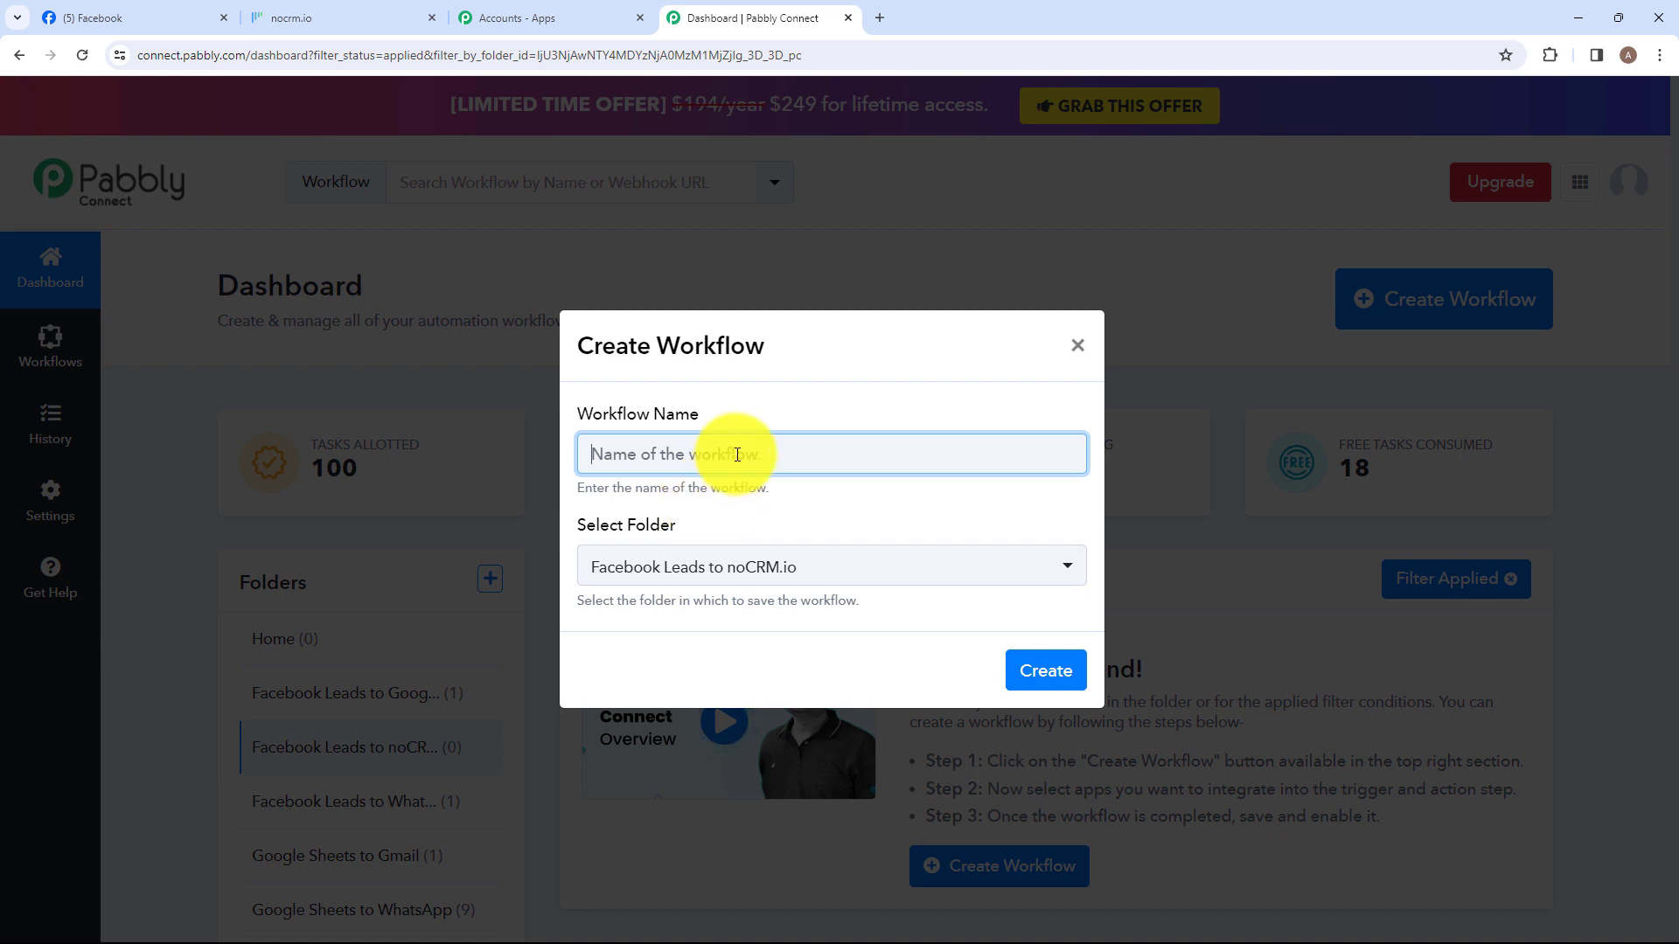
key(Caps_Lock)
text(Cre)
drag(591, 454, 967, 451)
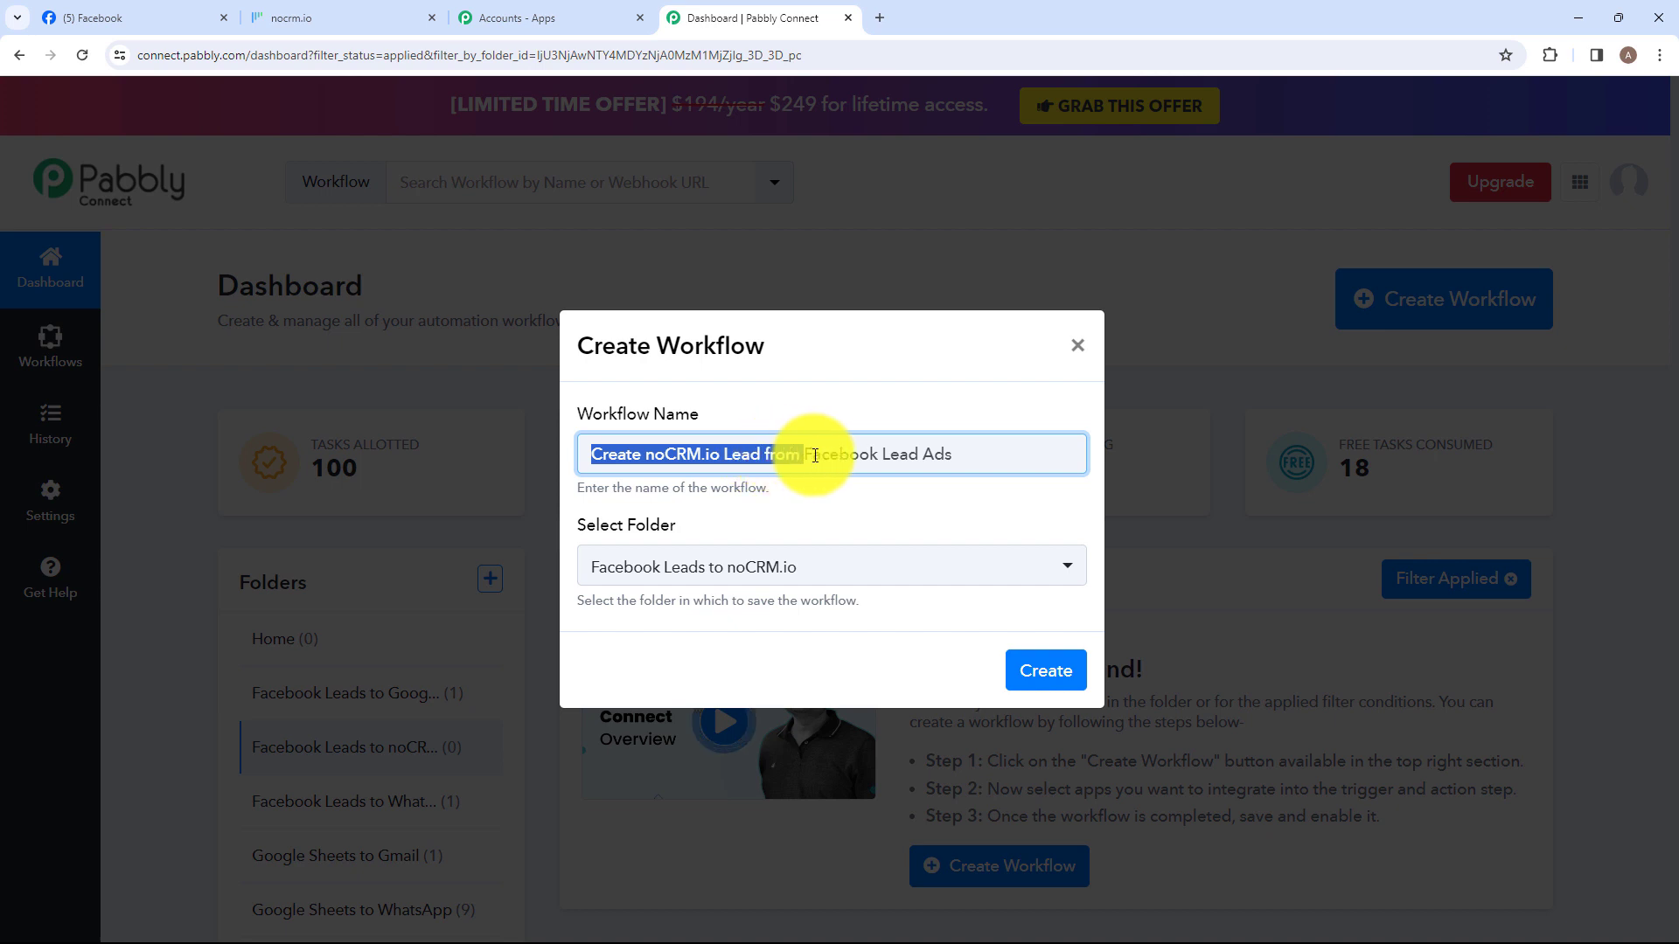
click(700, 448)
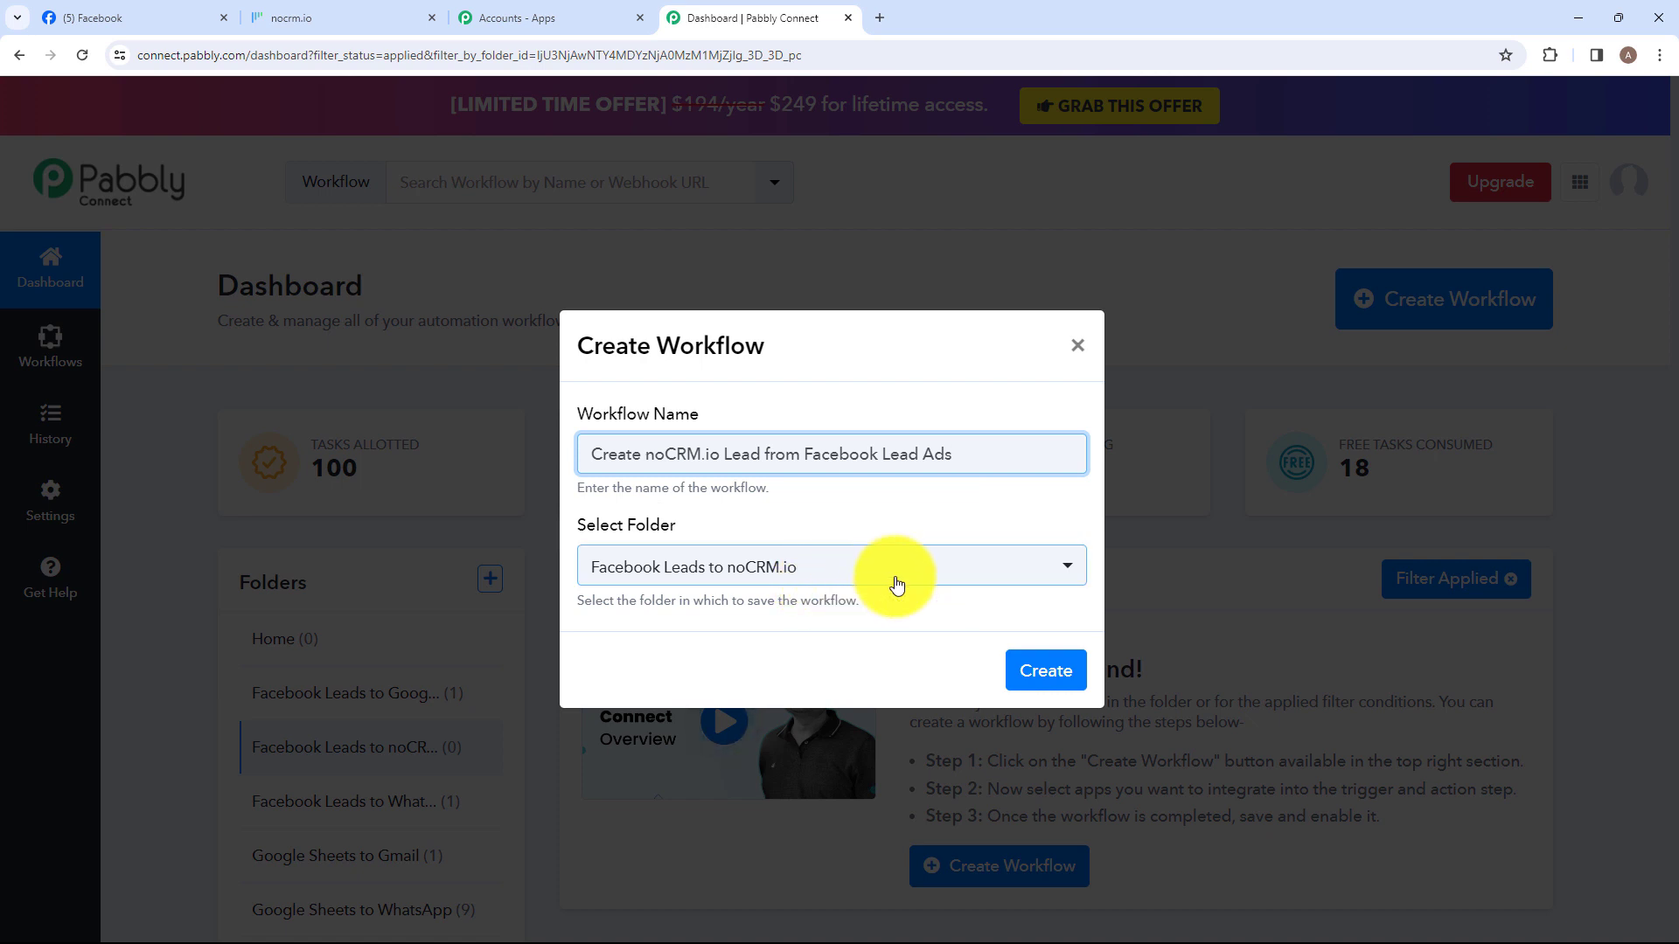
click(1068, 567)
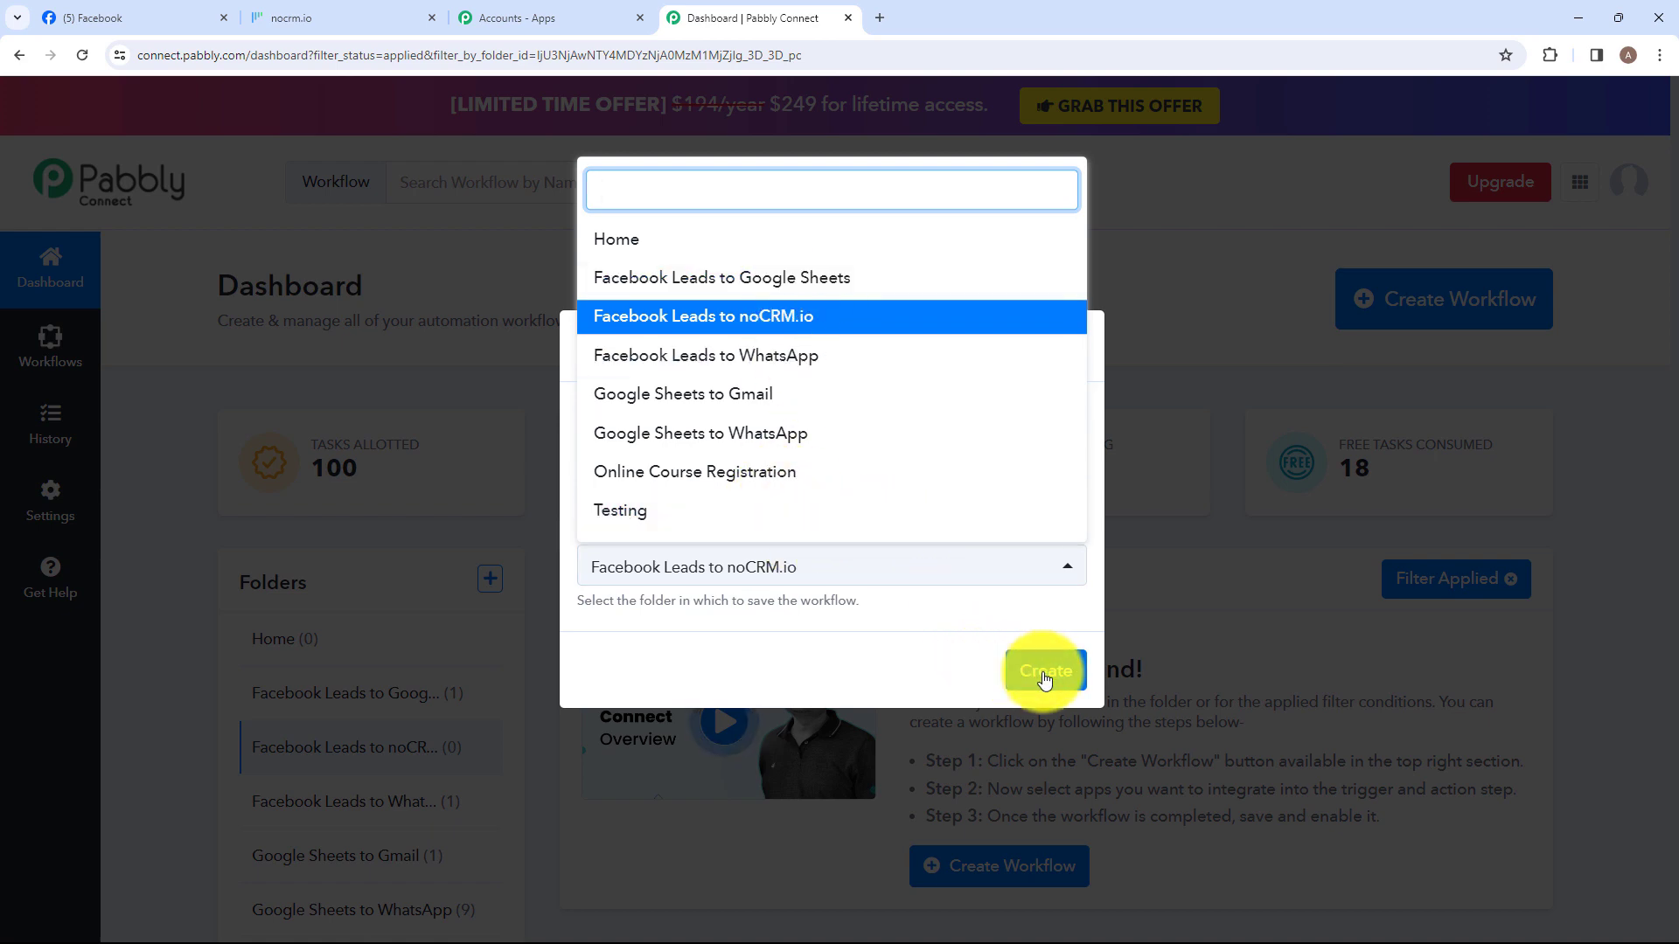
click(887, 636)
click(1041, 673)
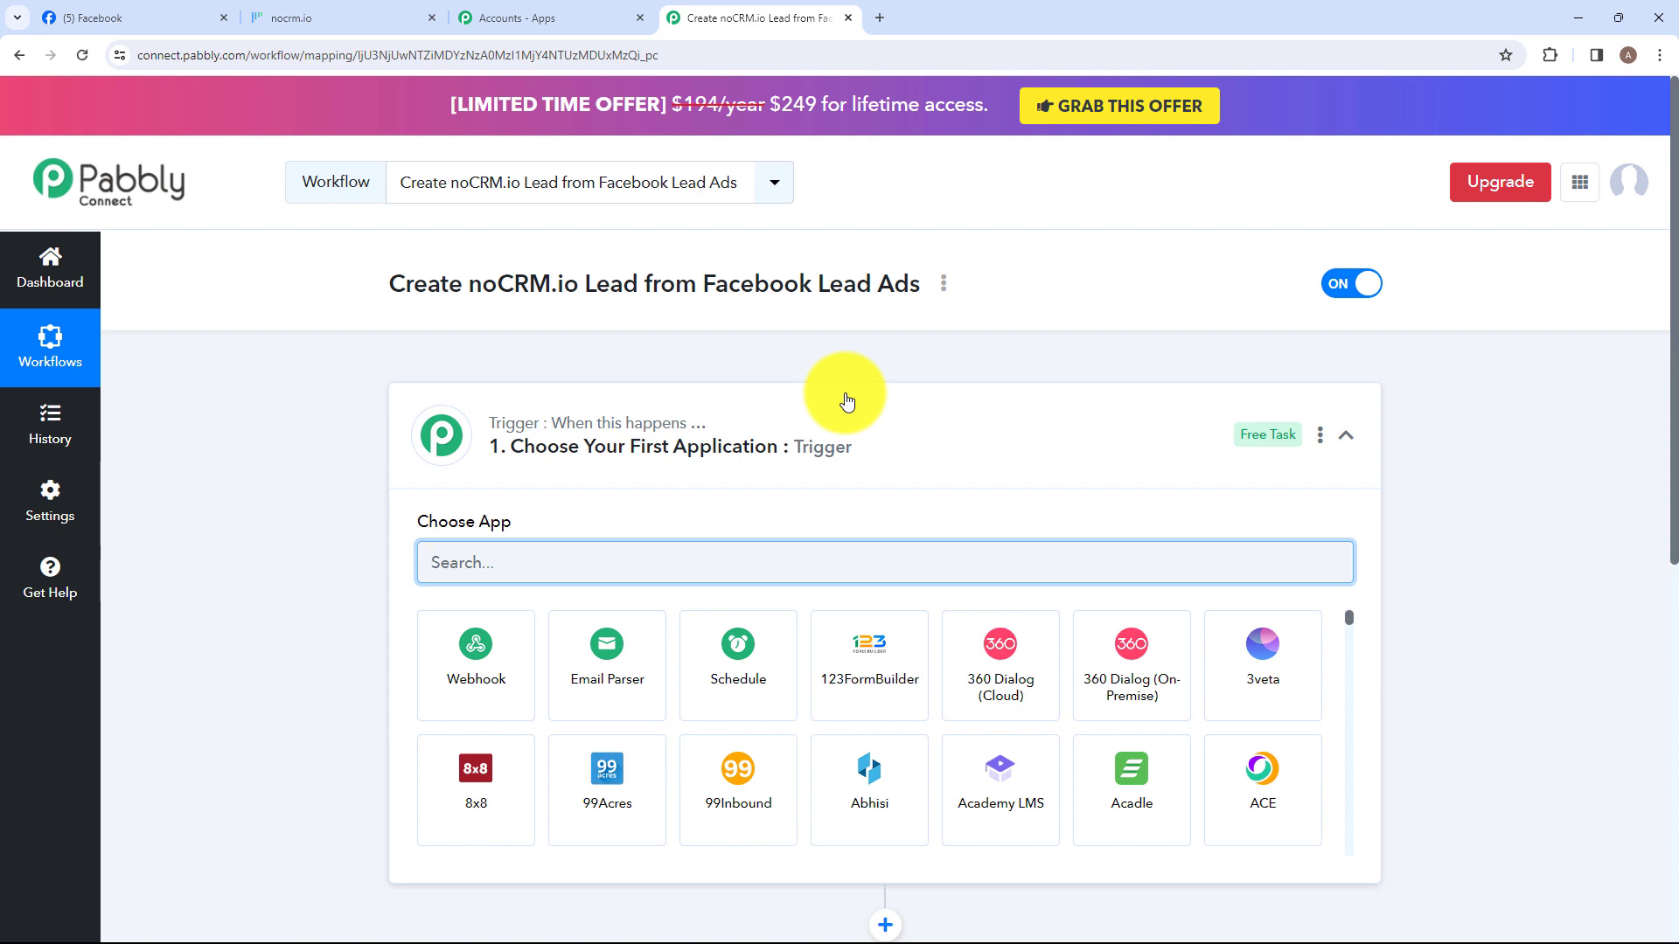
Choose Facebook Lead Ads as the application for the workflow's trigger
click(853, 442)
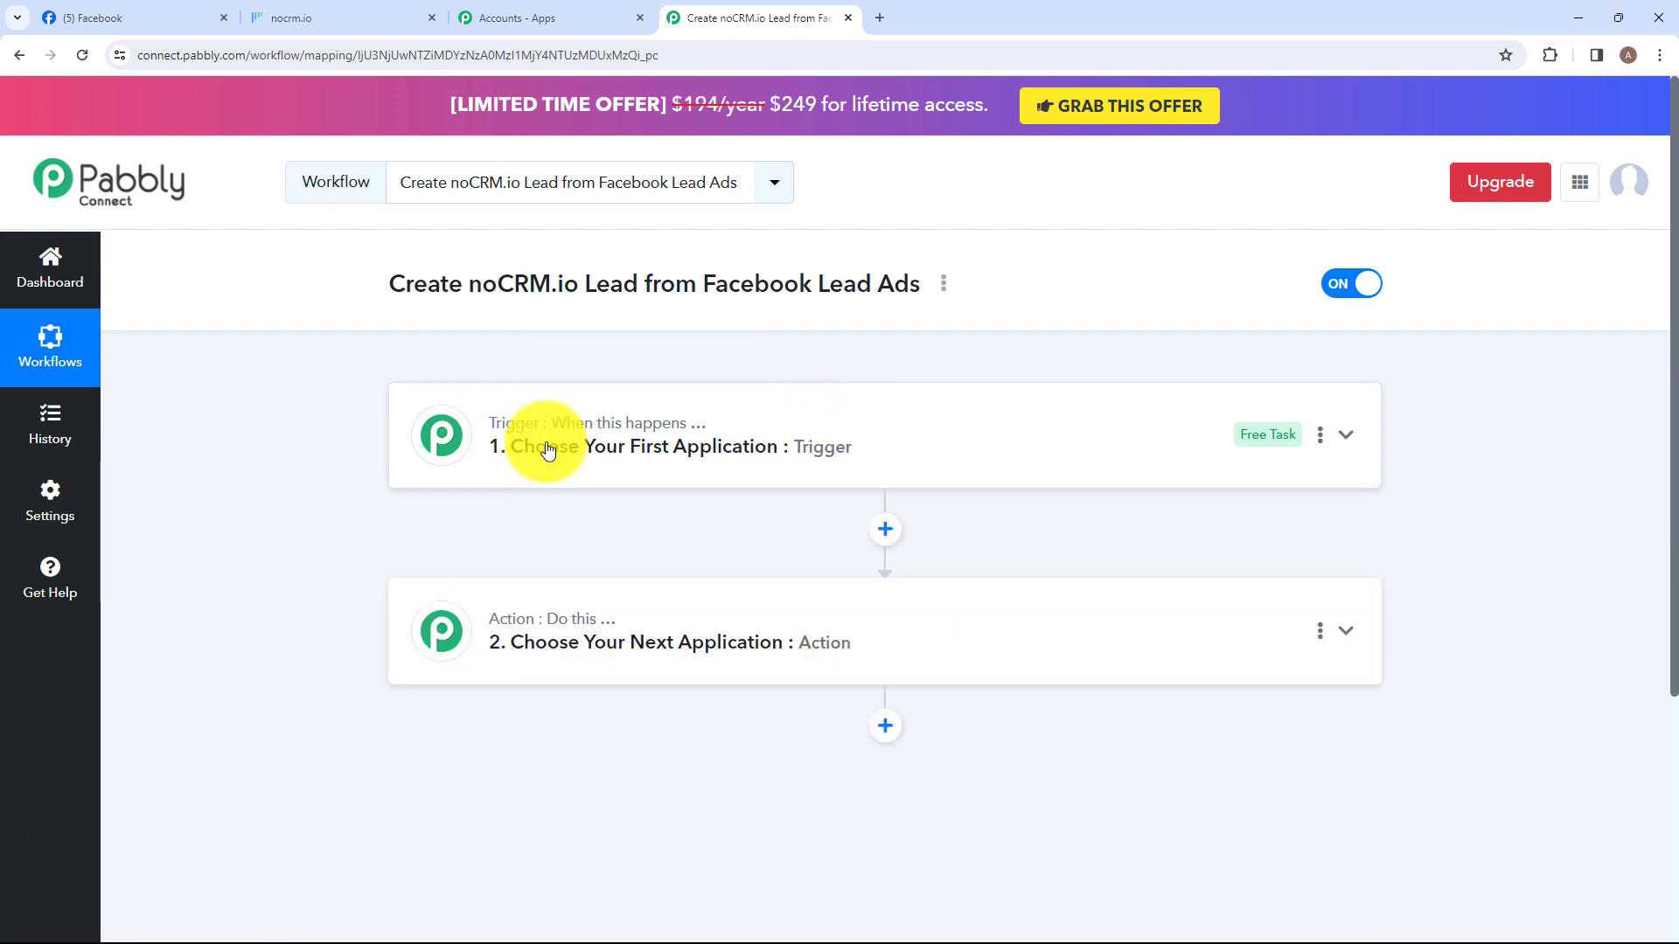
mouse_move(536, 431)
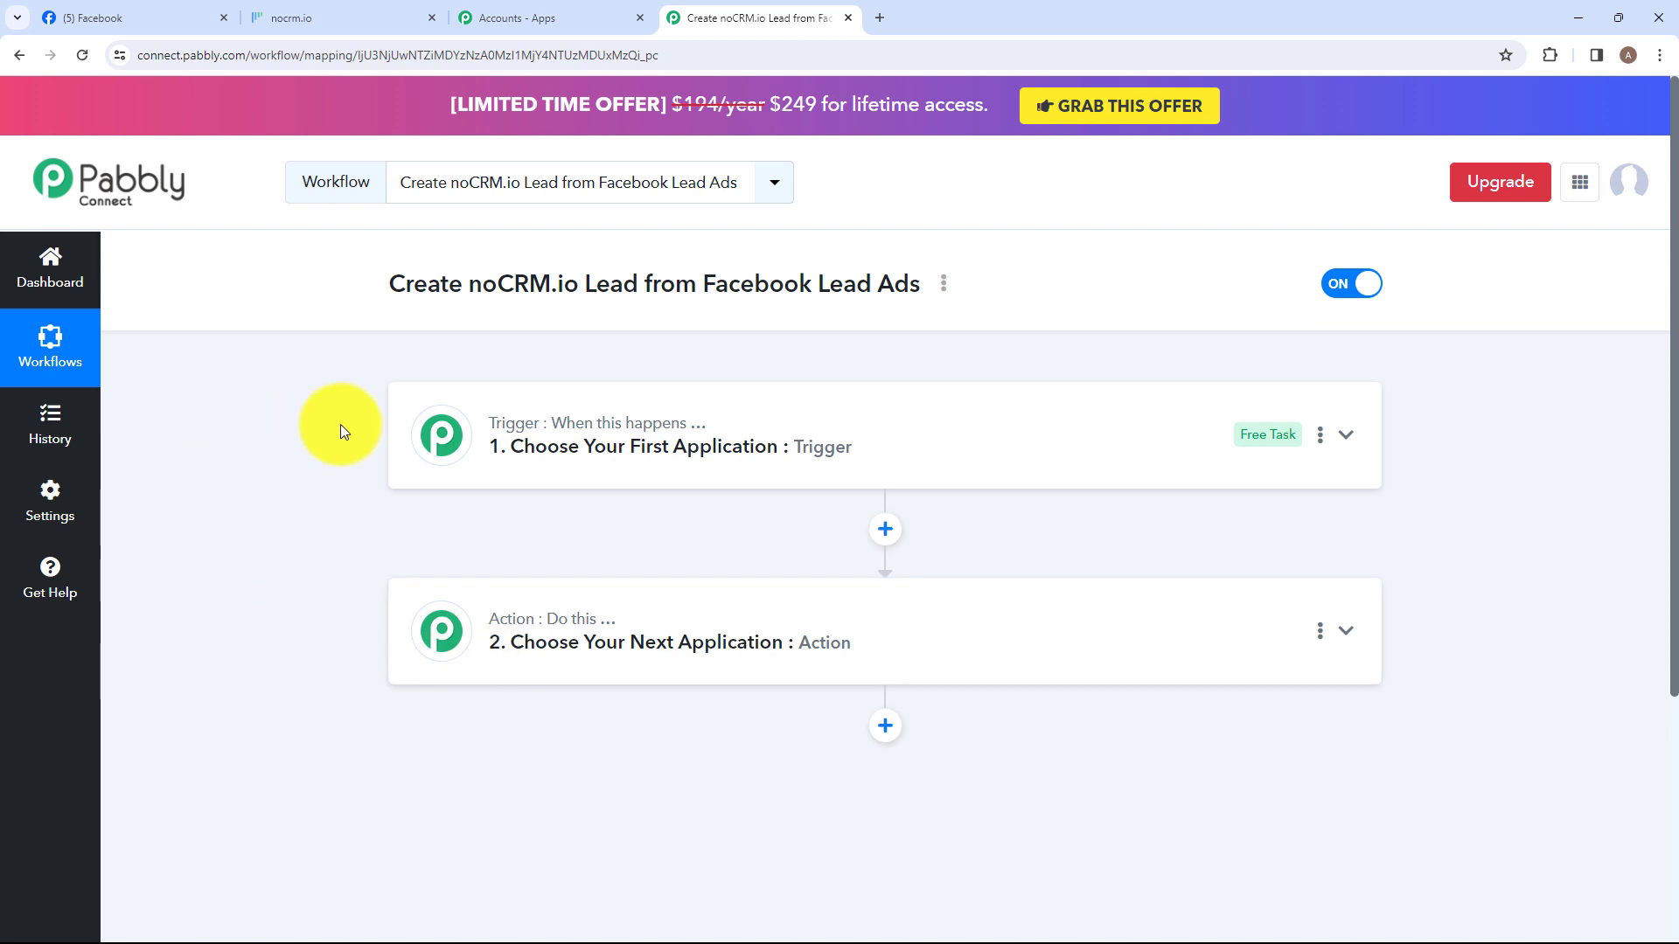
click(607, 402)
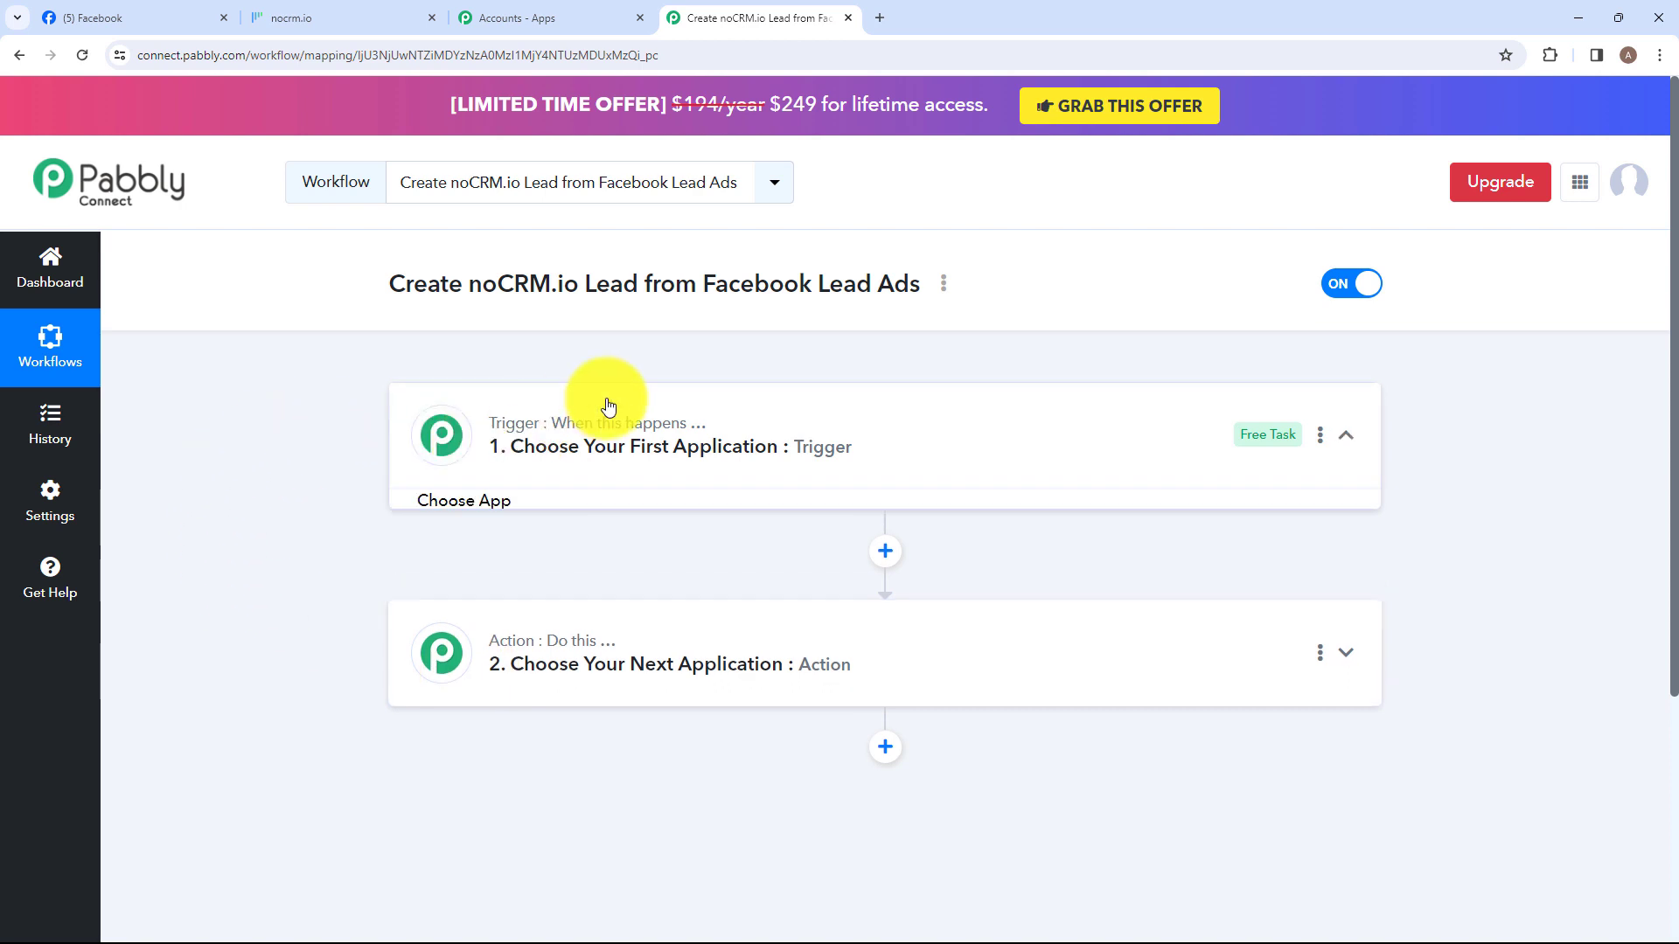
text(F)
key(Caps_Lock)
text(a)
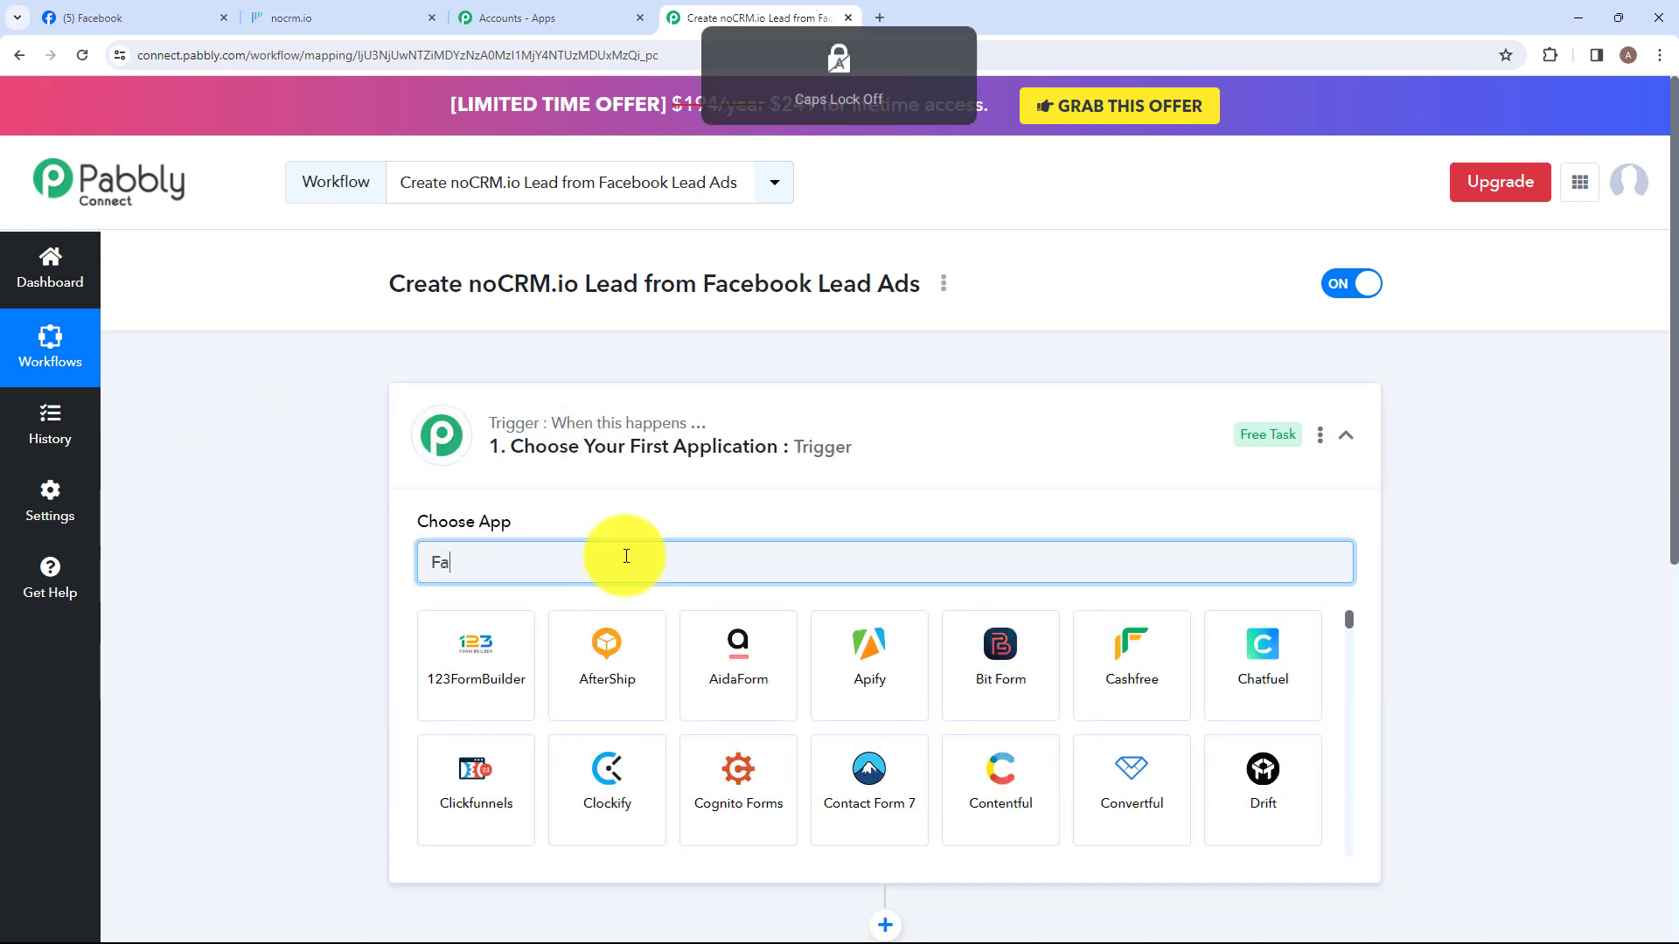
text(ce)
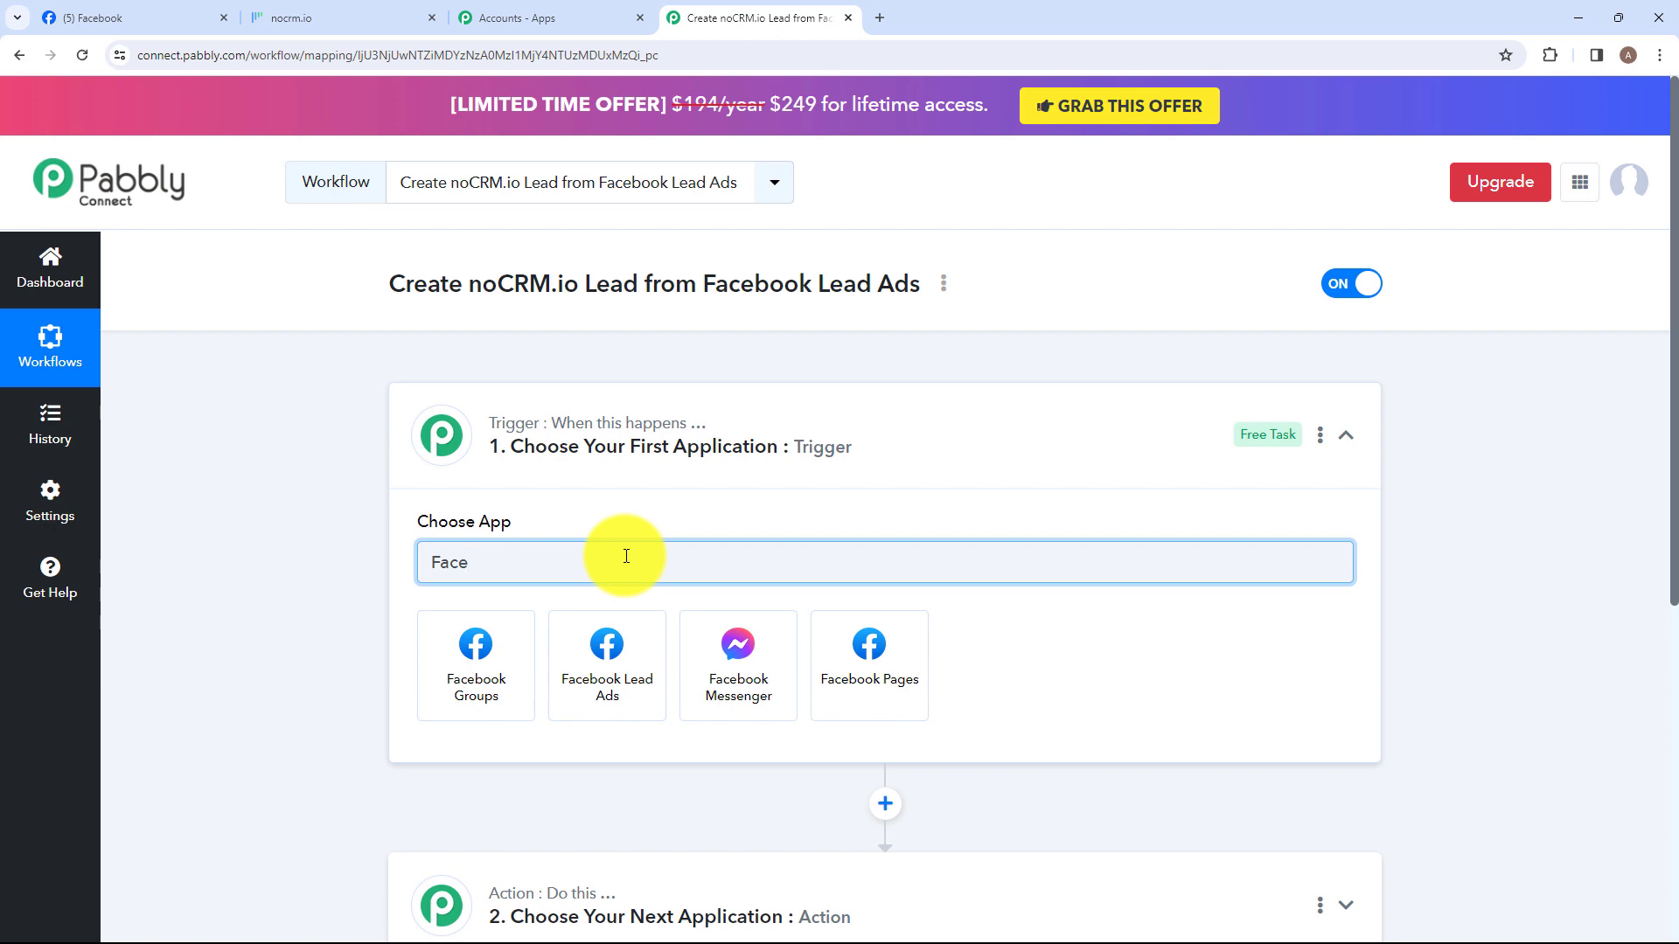
click(609, 654)
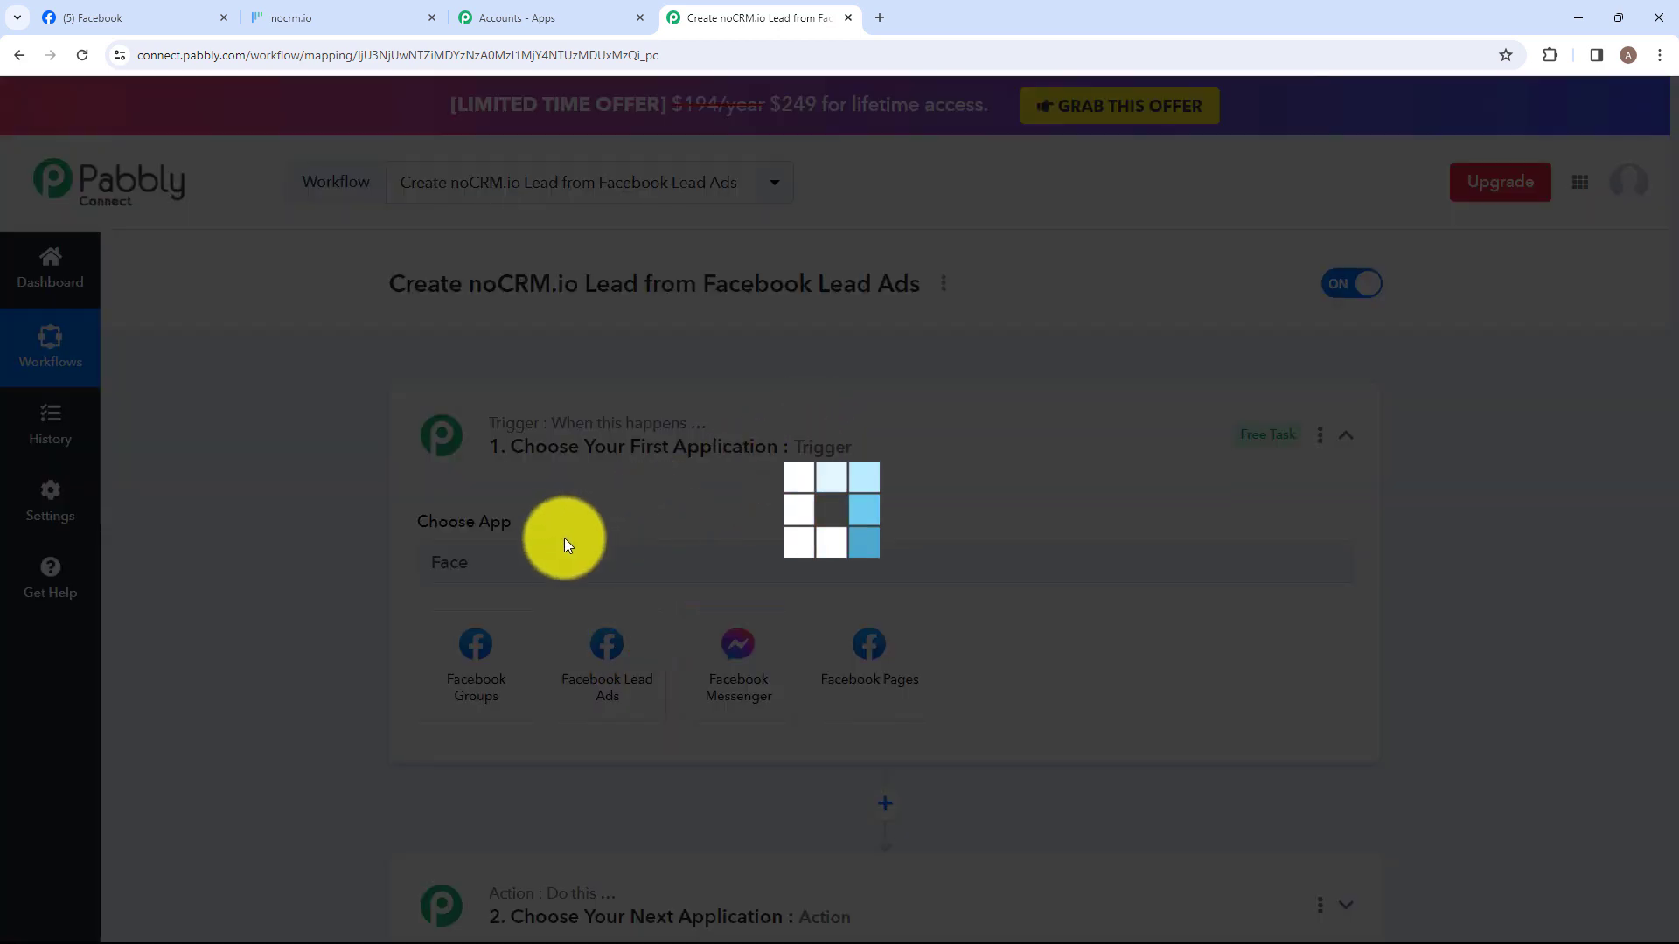
Set the trigger event to New Lead (Instant) and authorize it through a new Facebook Lead Ads connection
scroll(524, 538, down, 1)
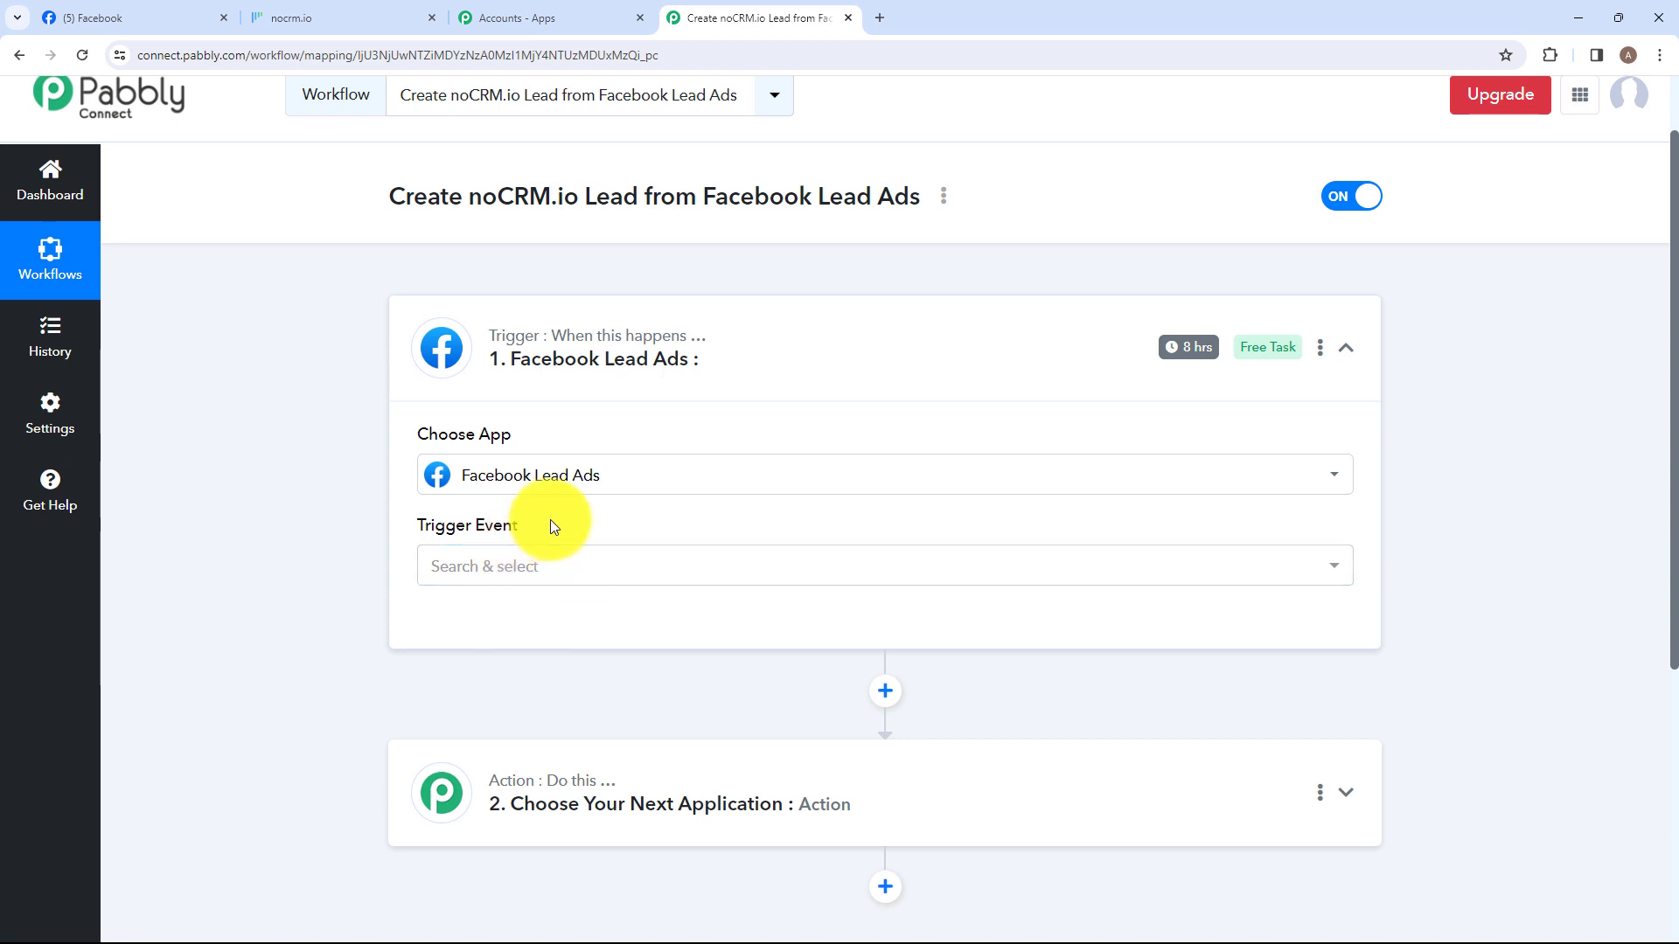
click(528, 569)
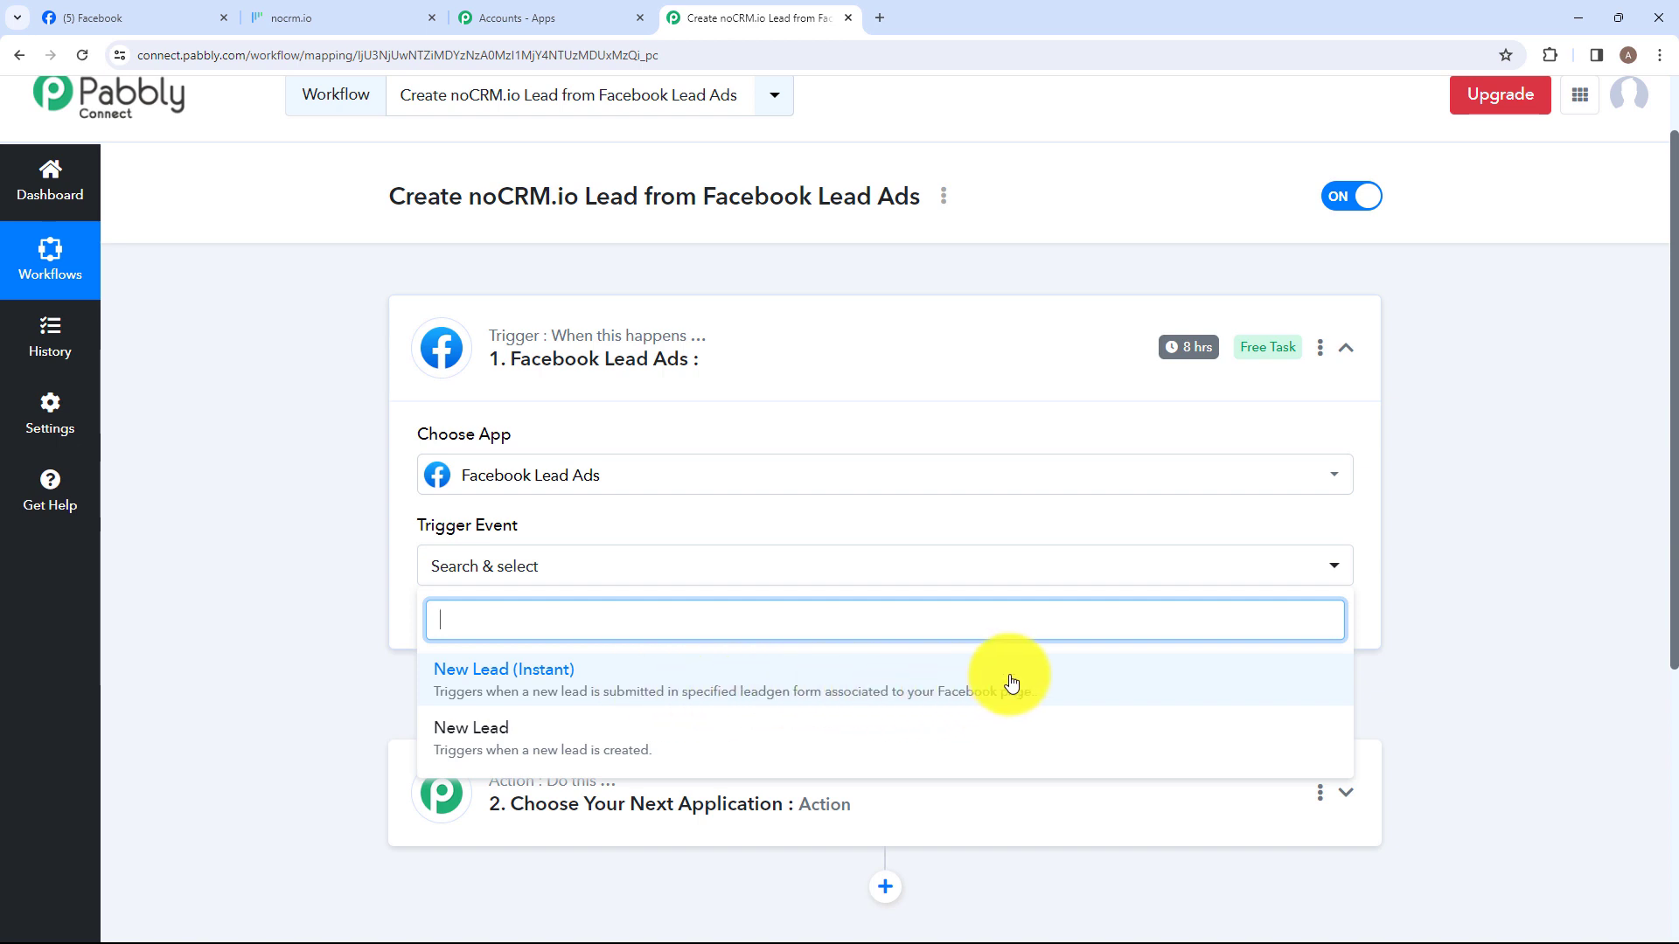
click(656, 697)
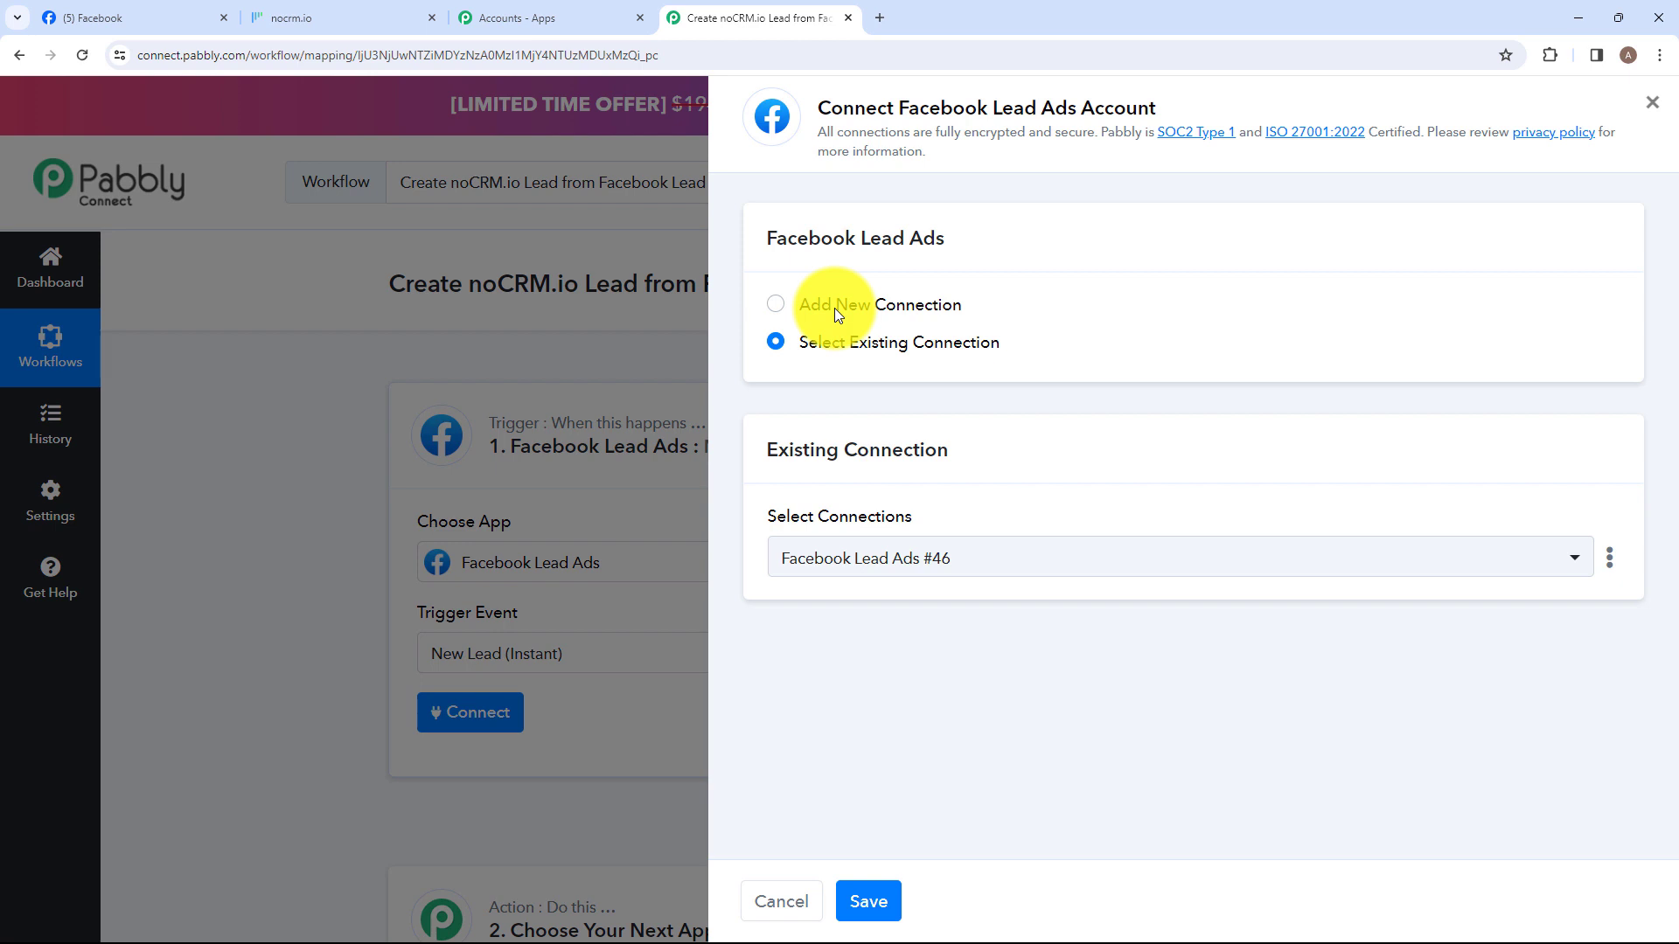
click(781, 307)
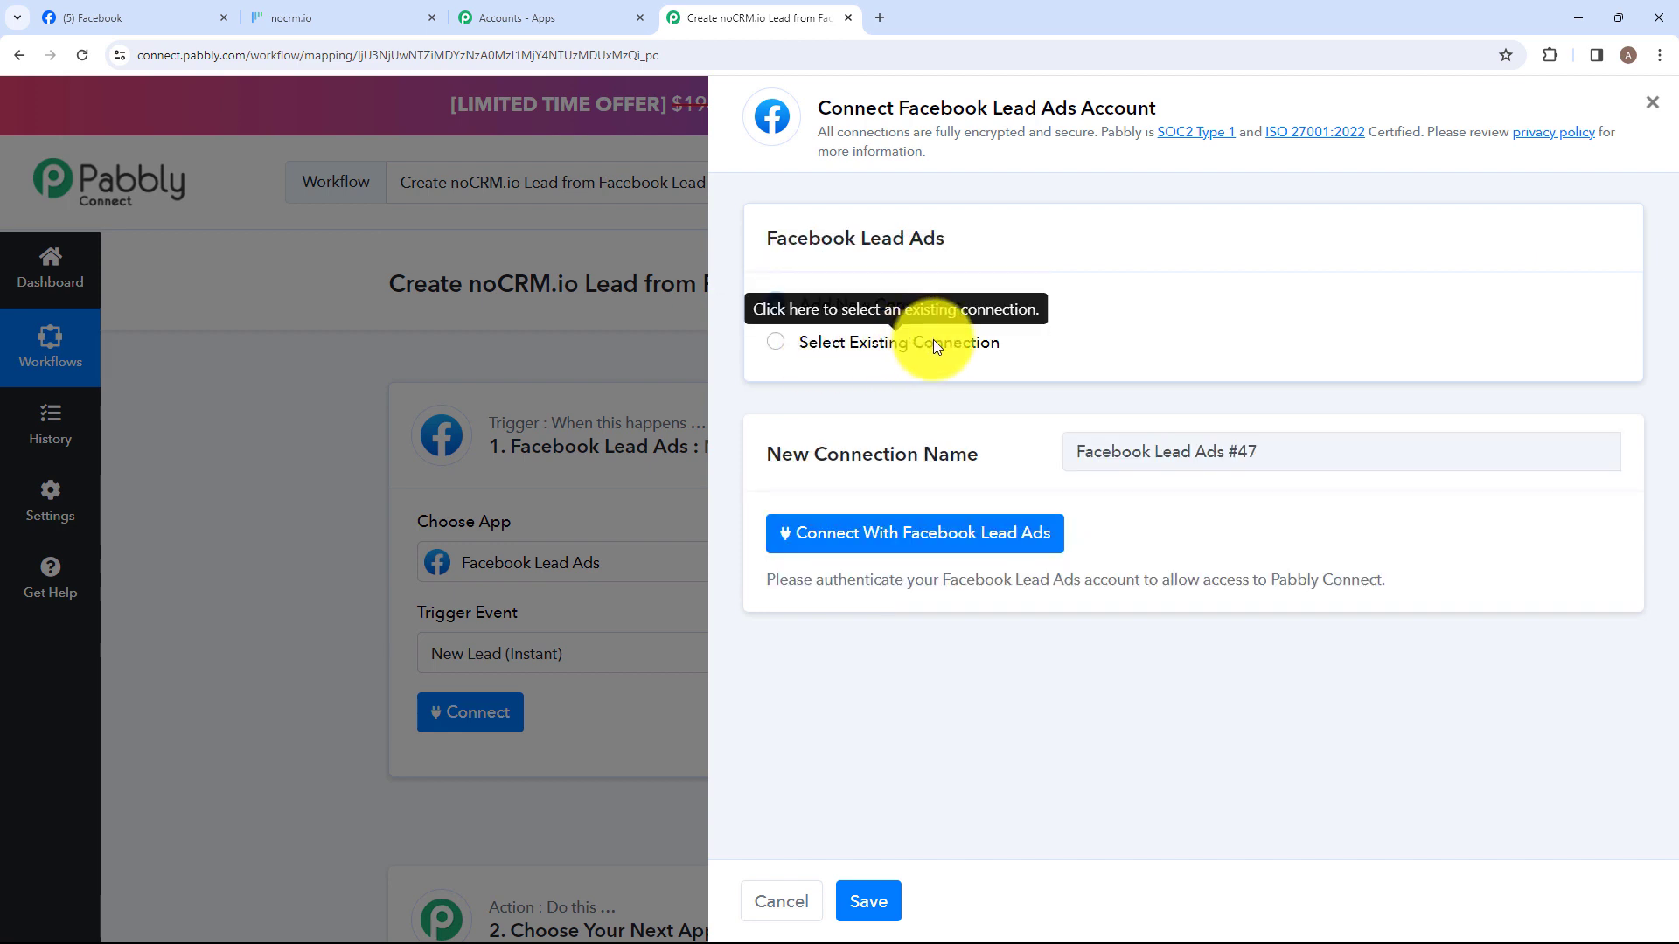
click(855, 538)
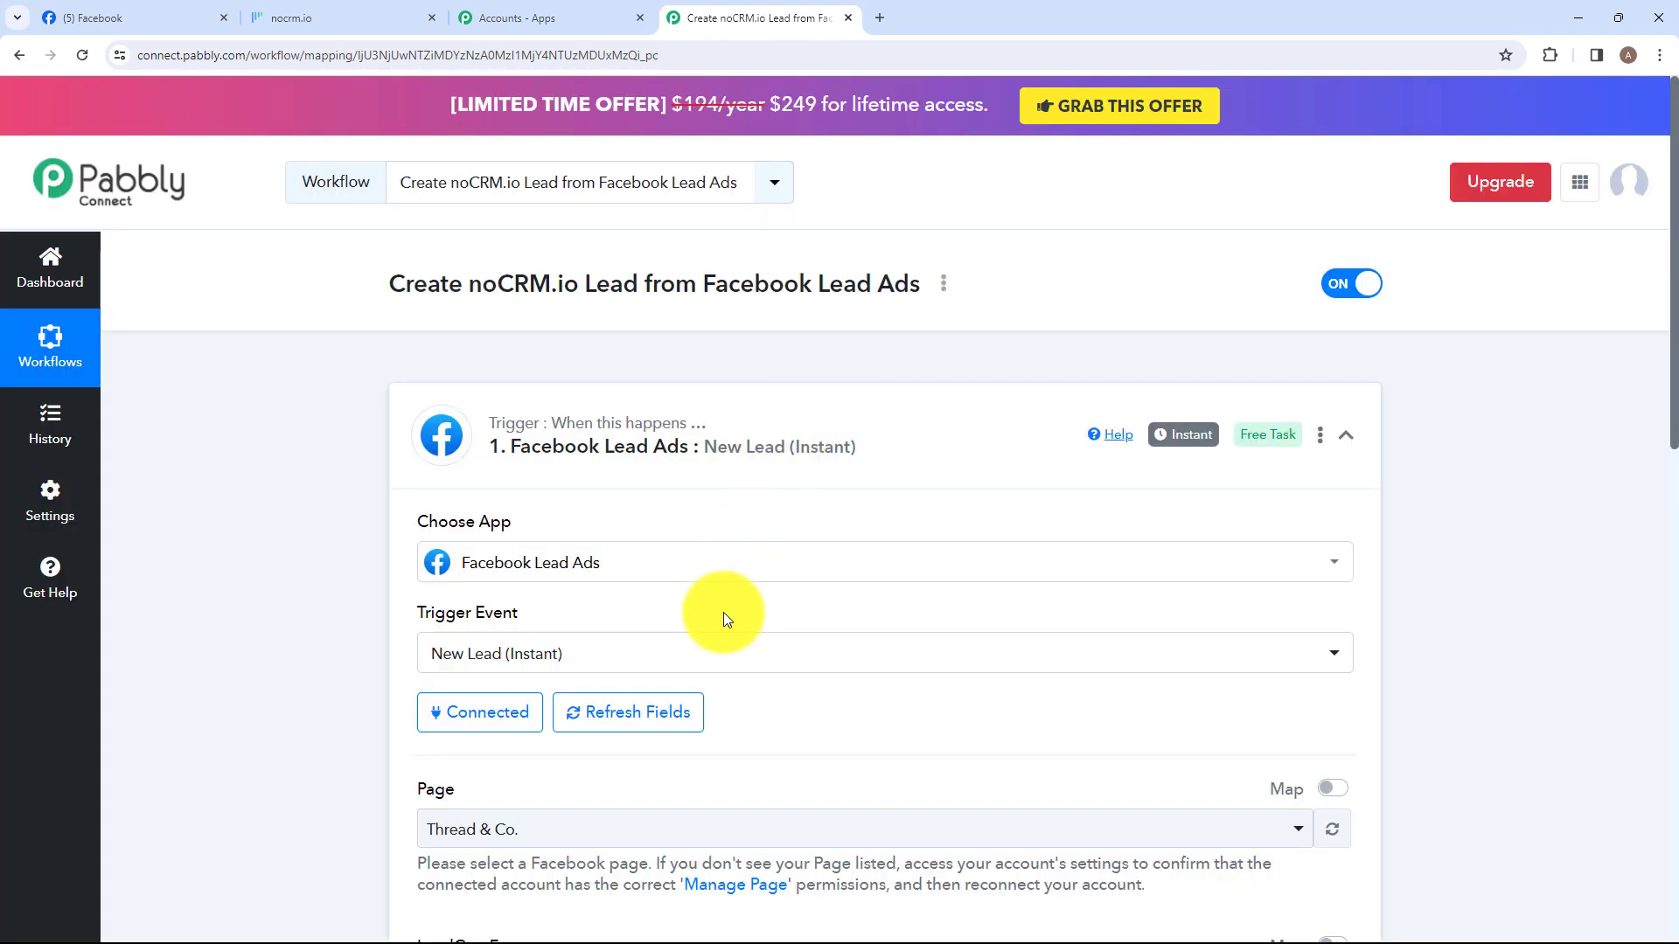
Check the business page's name on Facebook and select FinTrix as the trigger's Facebook page
scroll(723, 619, down, 3)
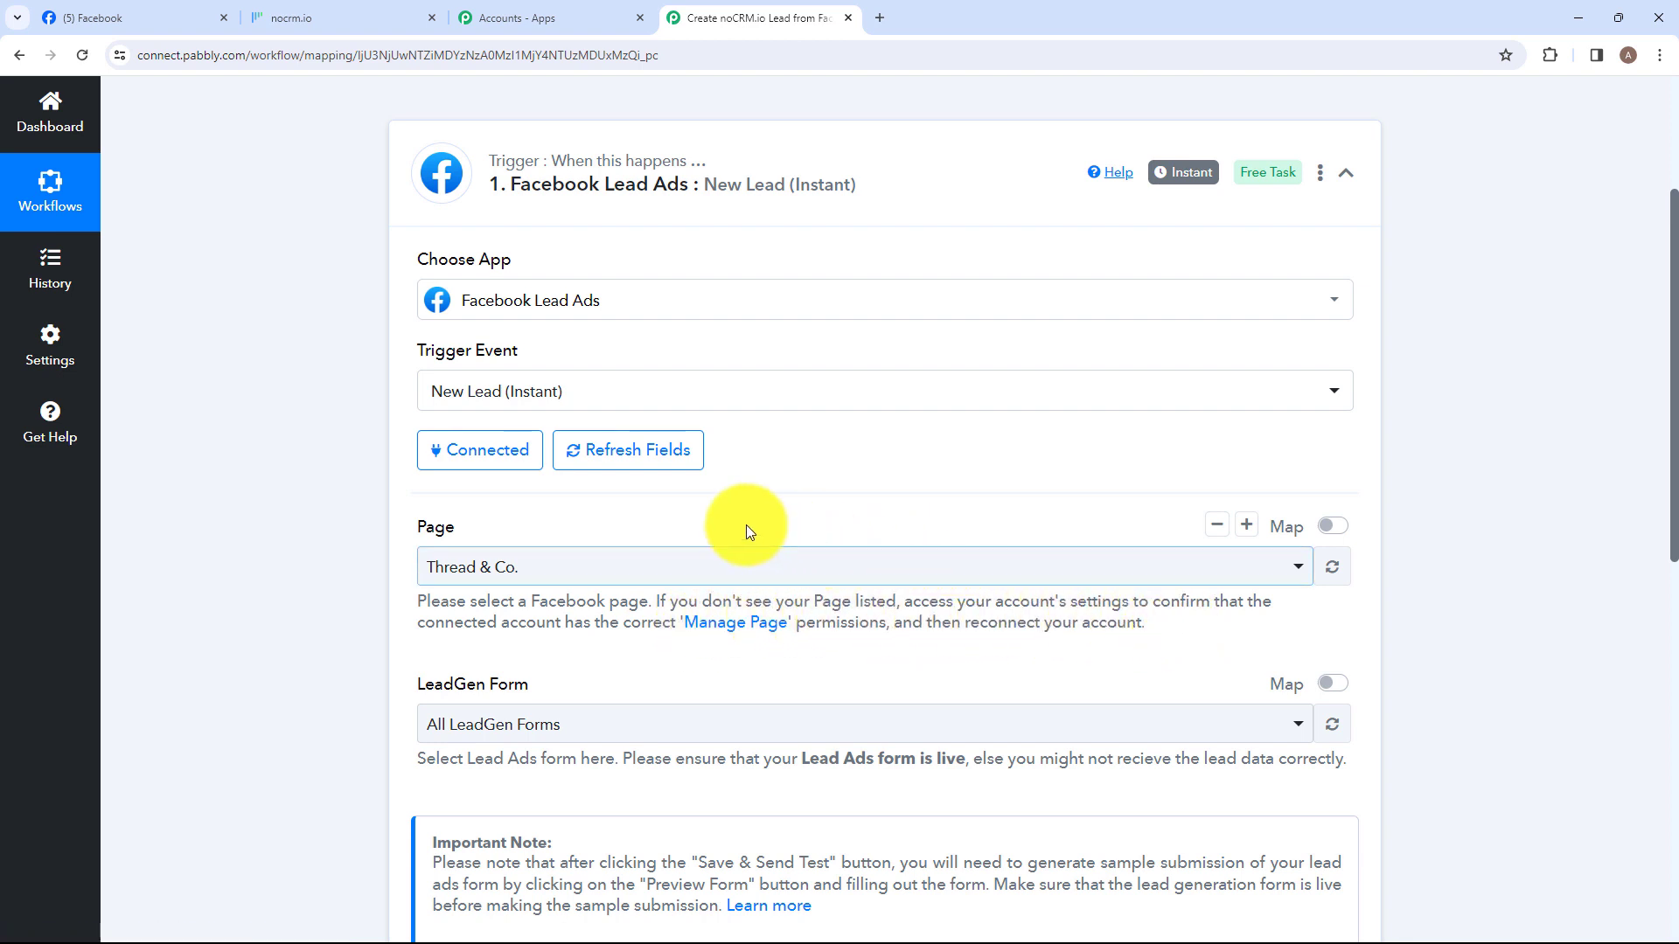
click(580, 568)
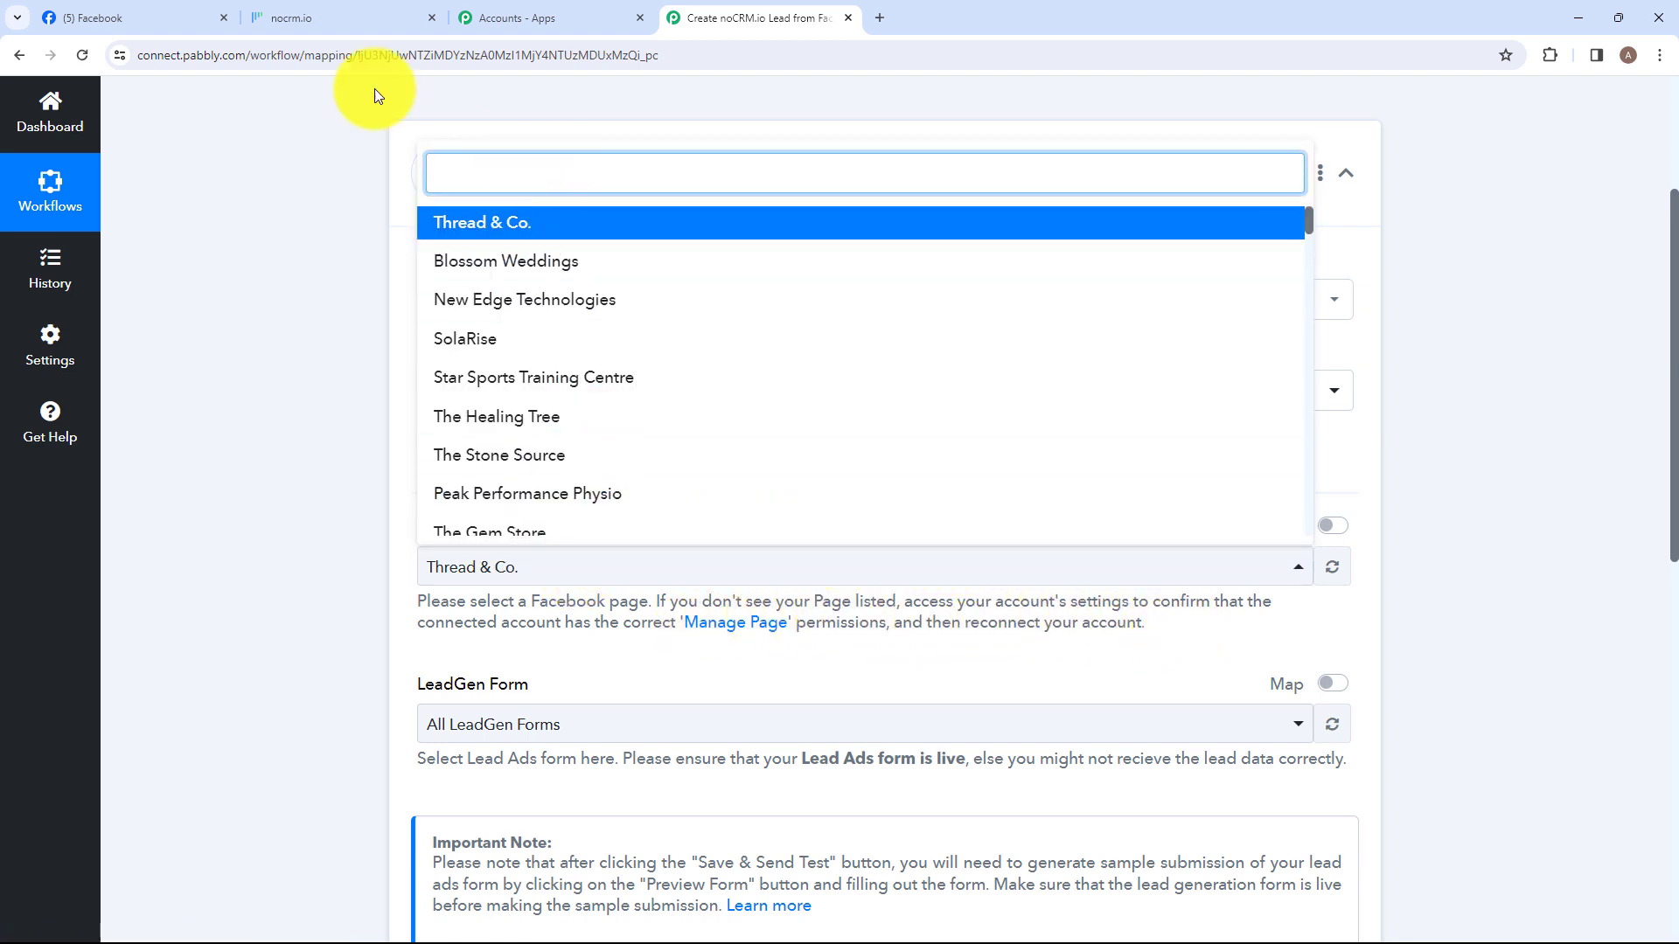
click(101, 17)
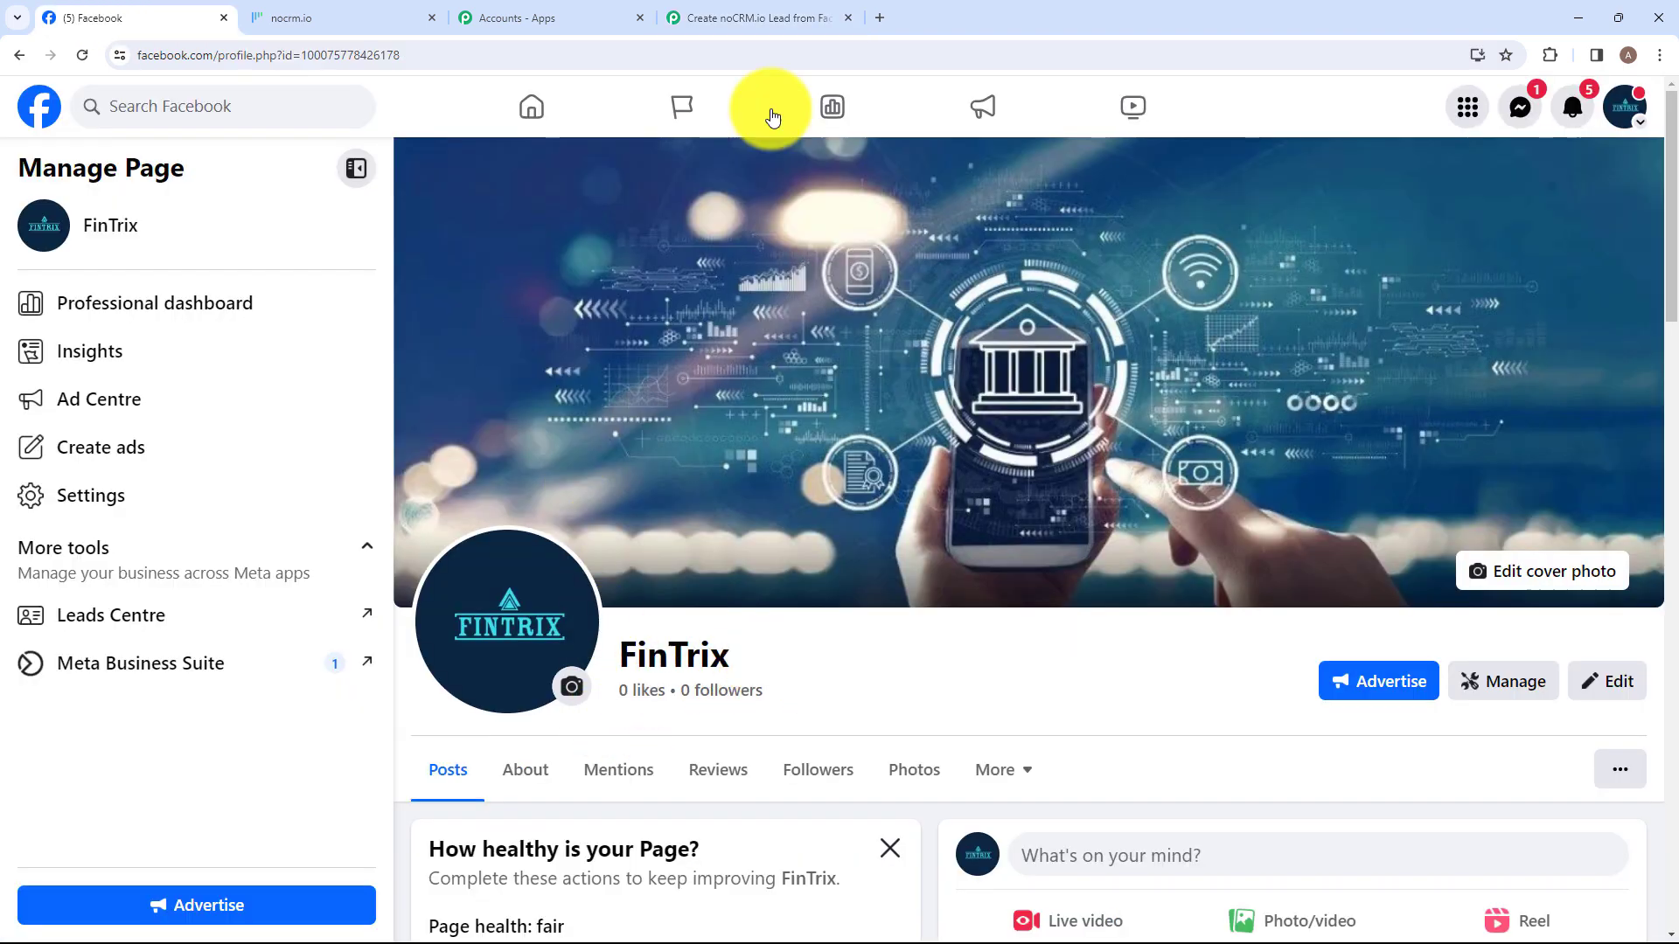
click(735, 17)
text(Fin)
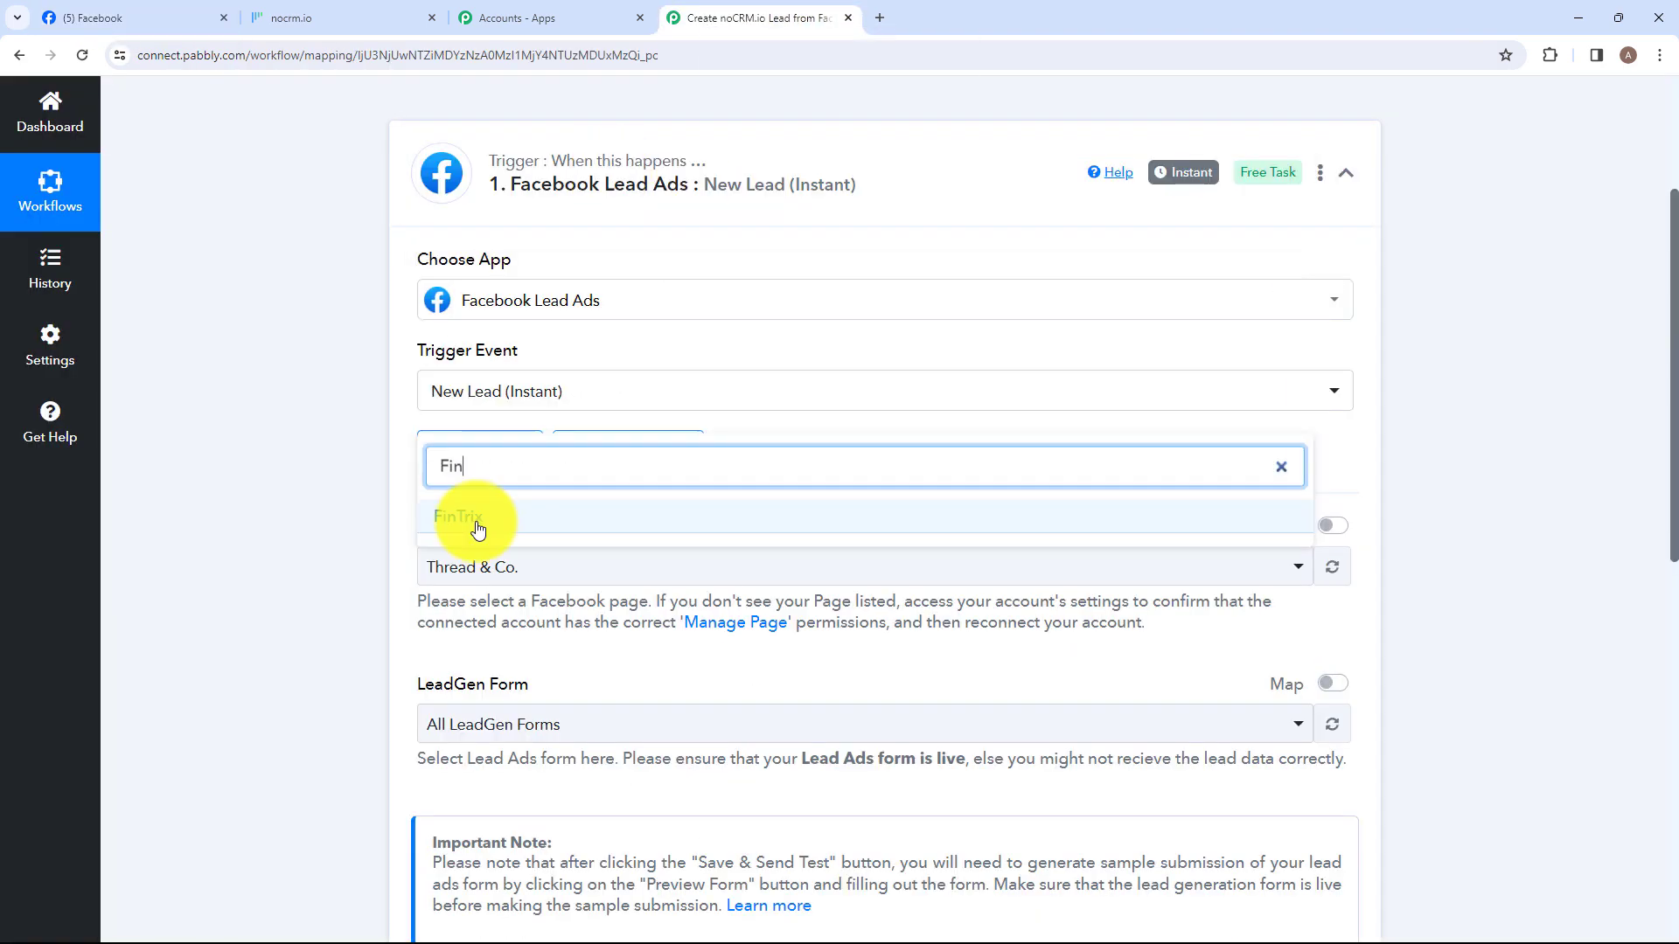
click(439, 511)
scroll(490, 564, down, 2)
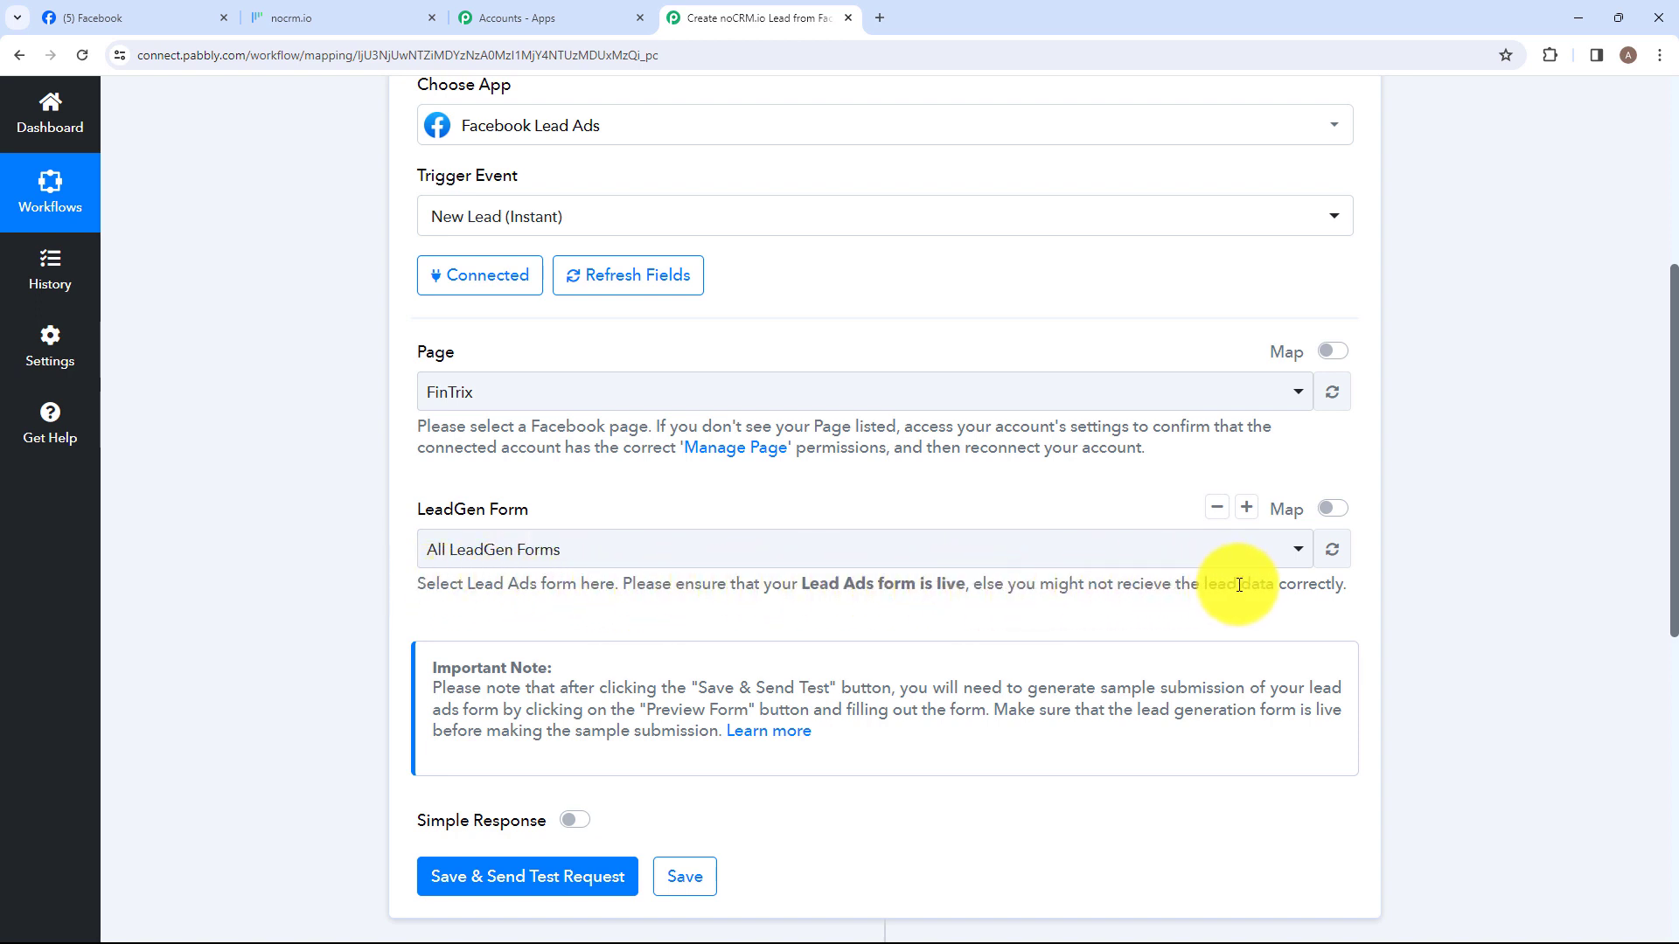
Select Facebook Lead Ads Form as the trigger's LeadGen form and save it with a test request to capture a webhook response
click(607, 561)
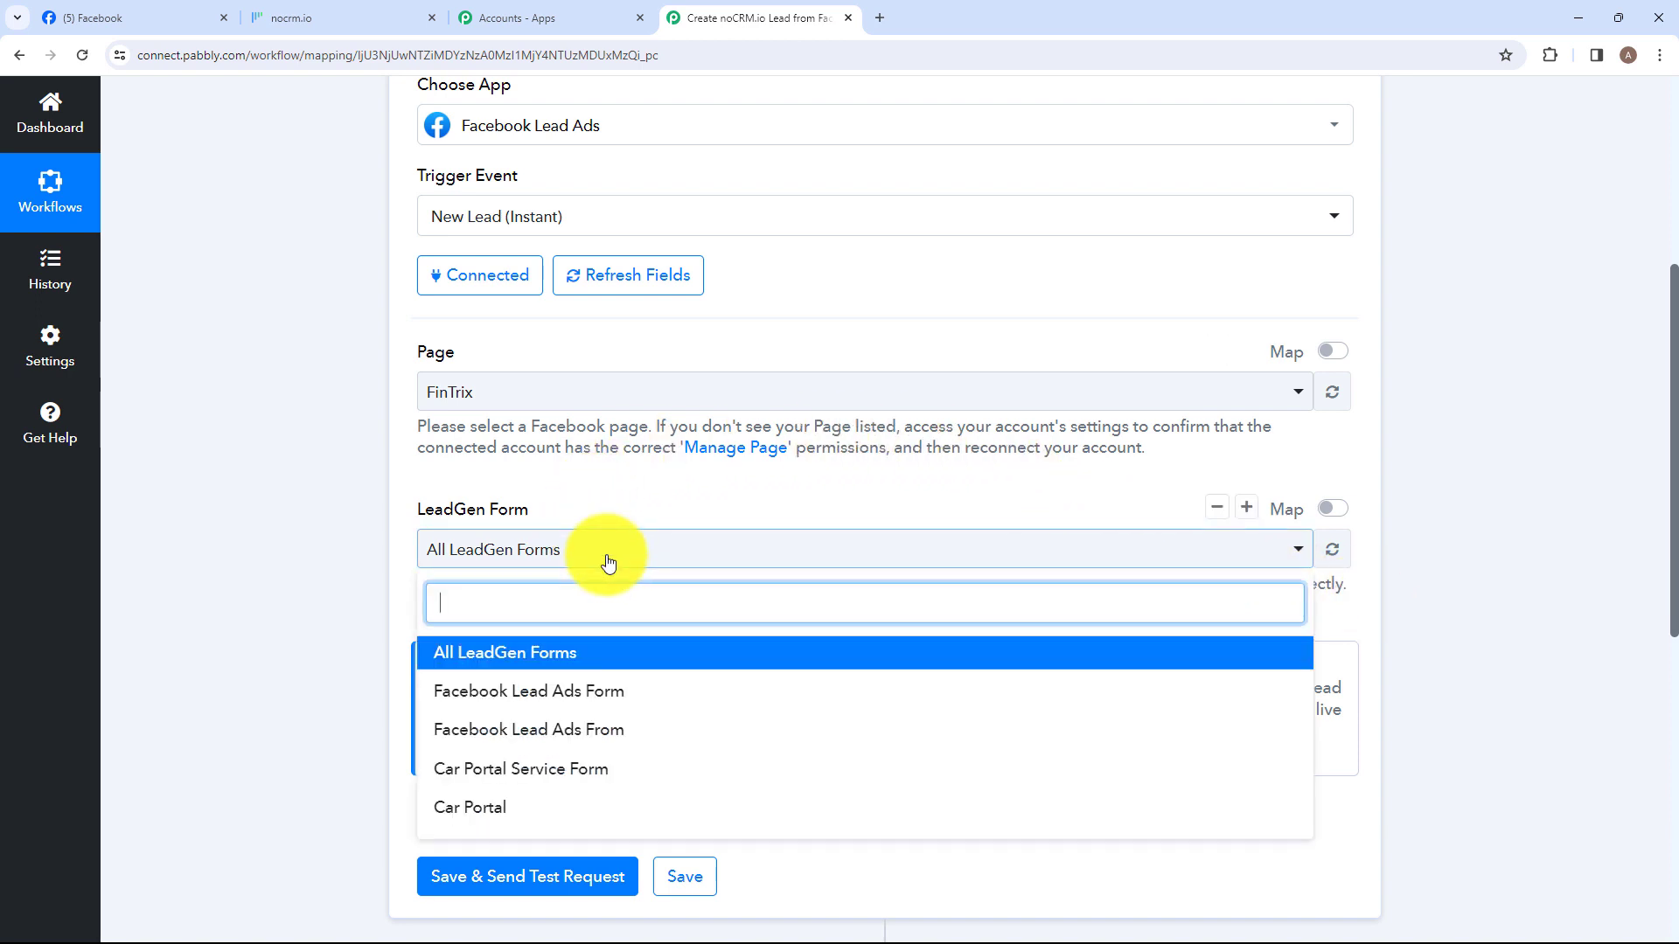
click(594, 693)
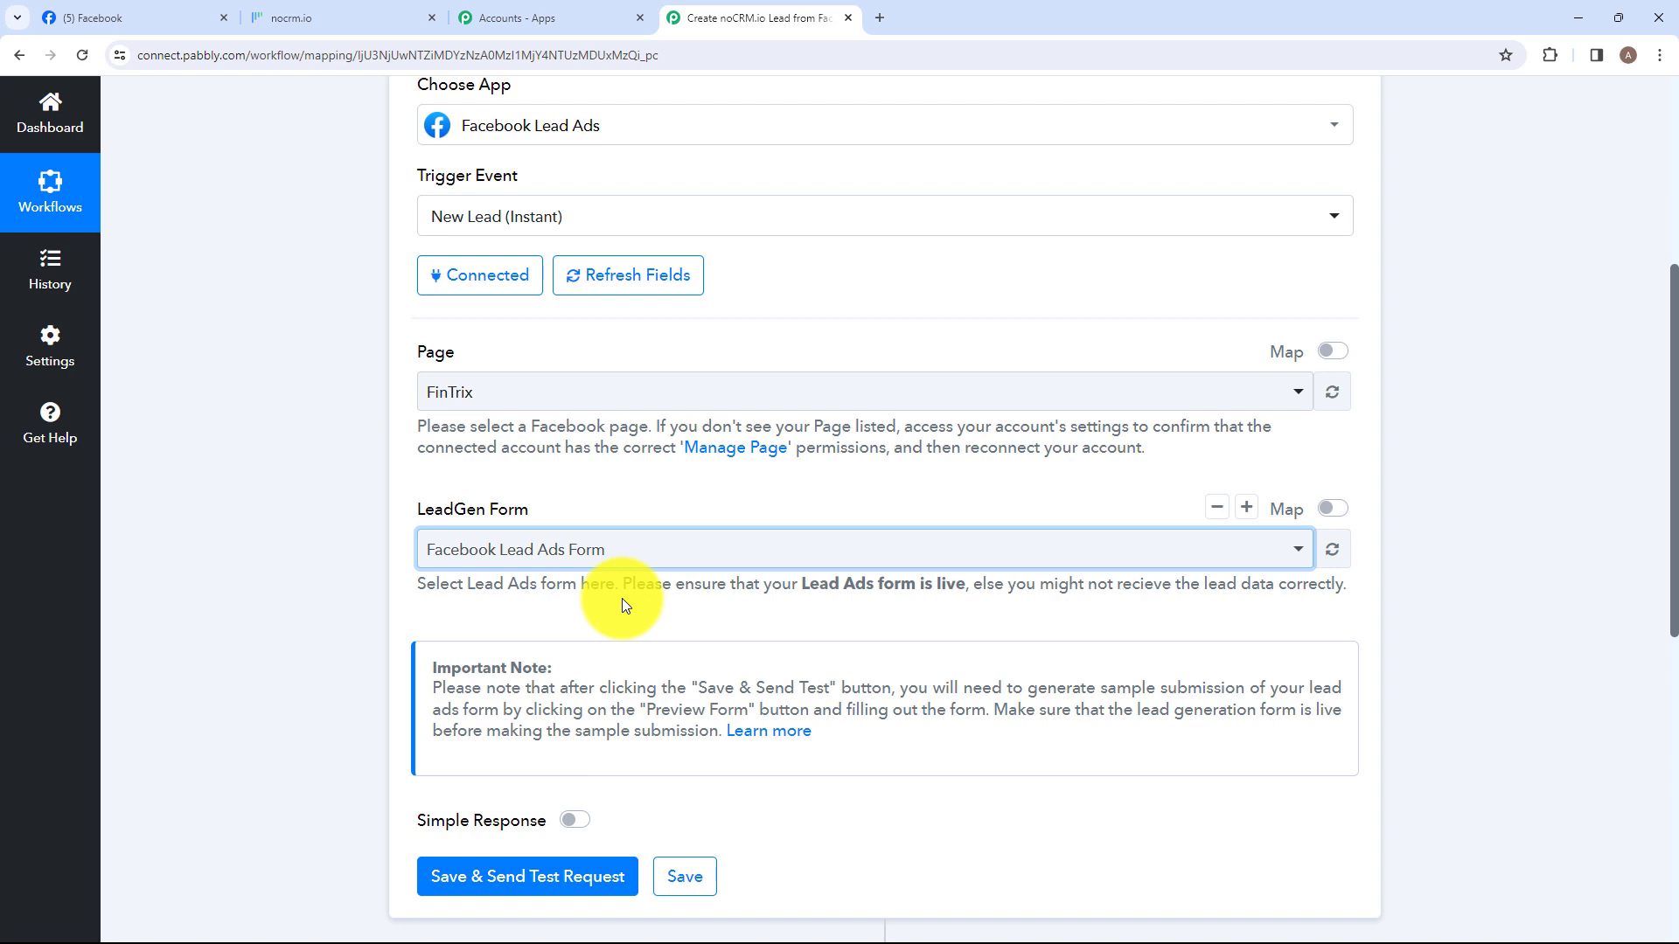
scroll(621, 621, down, 2)
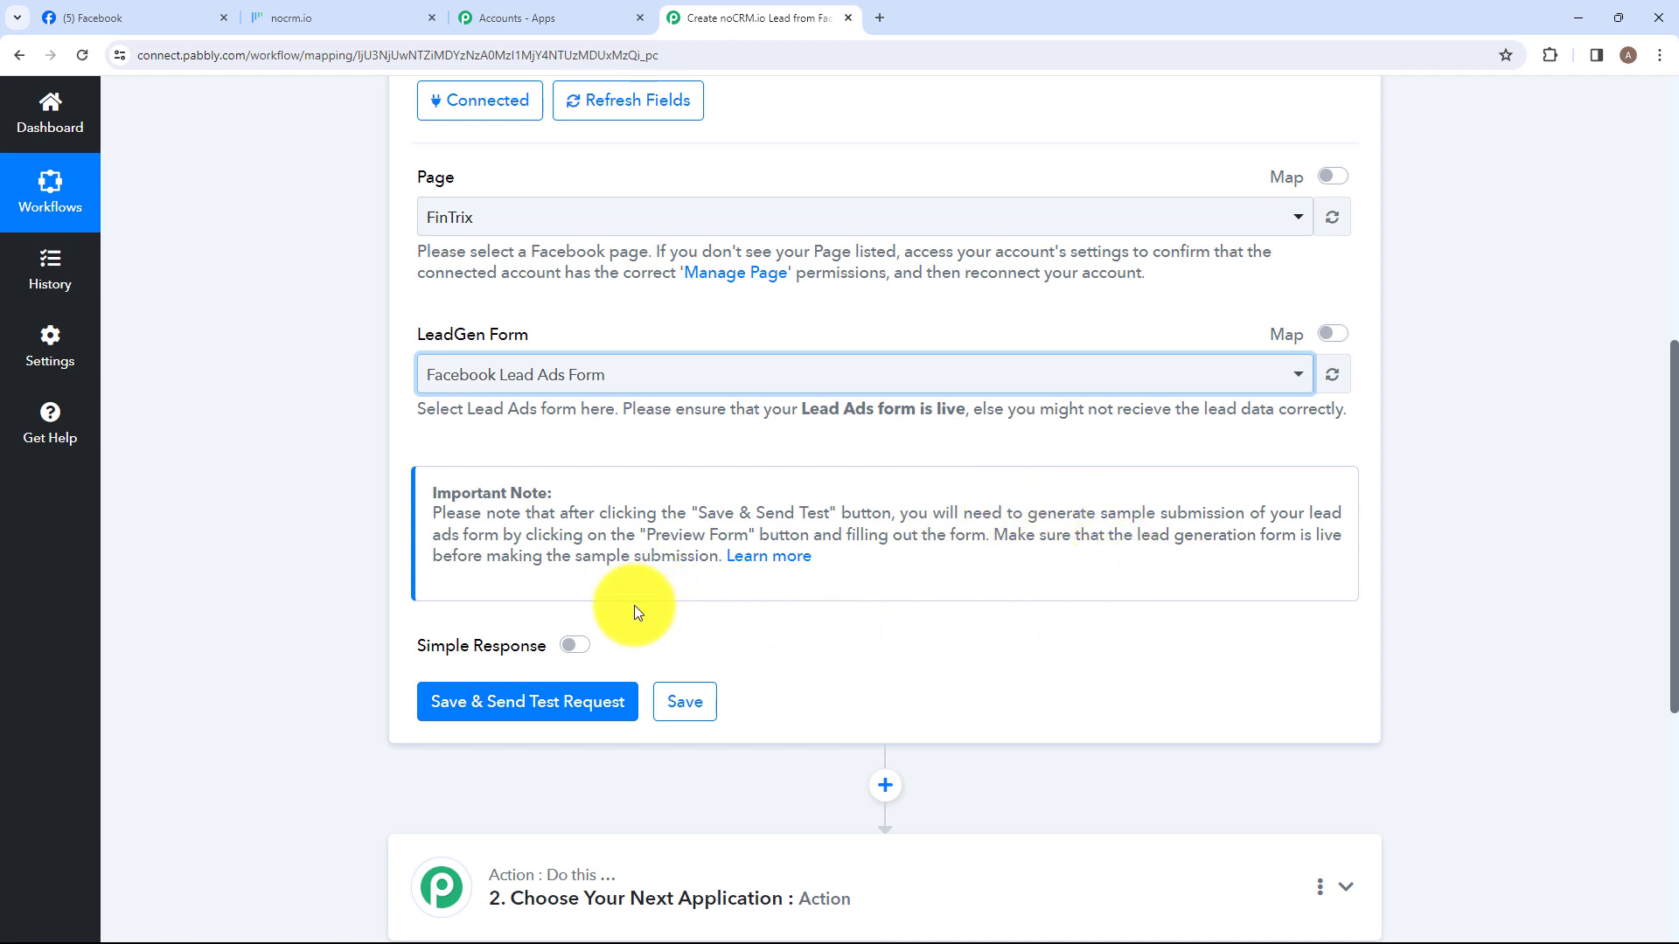
click(507, 707)
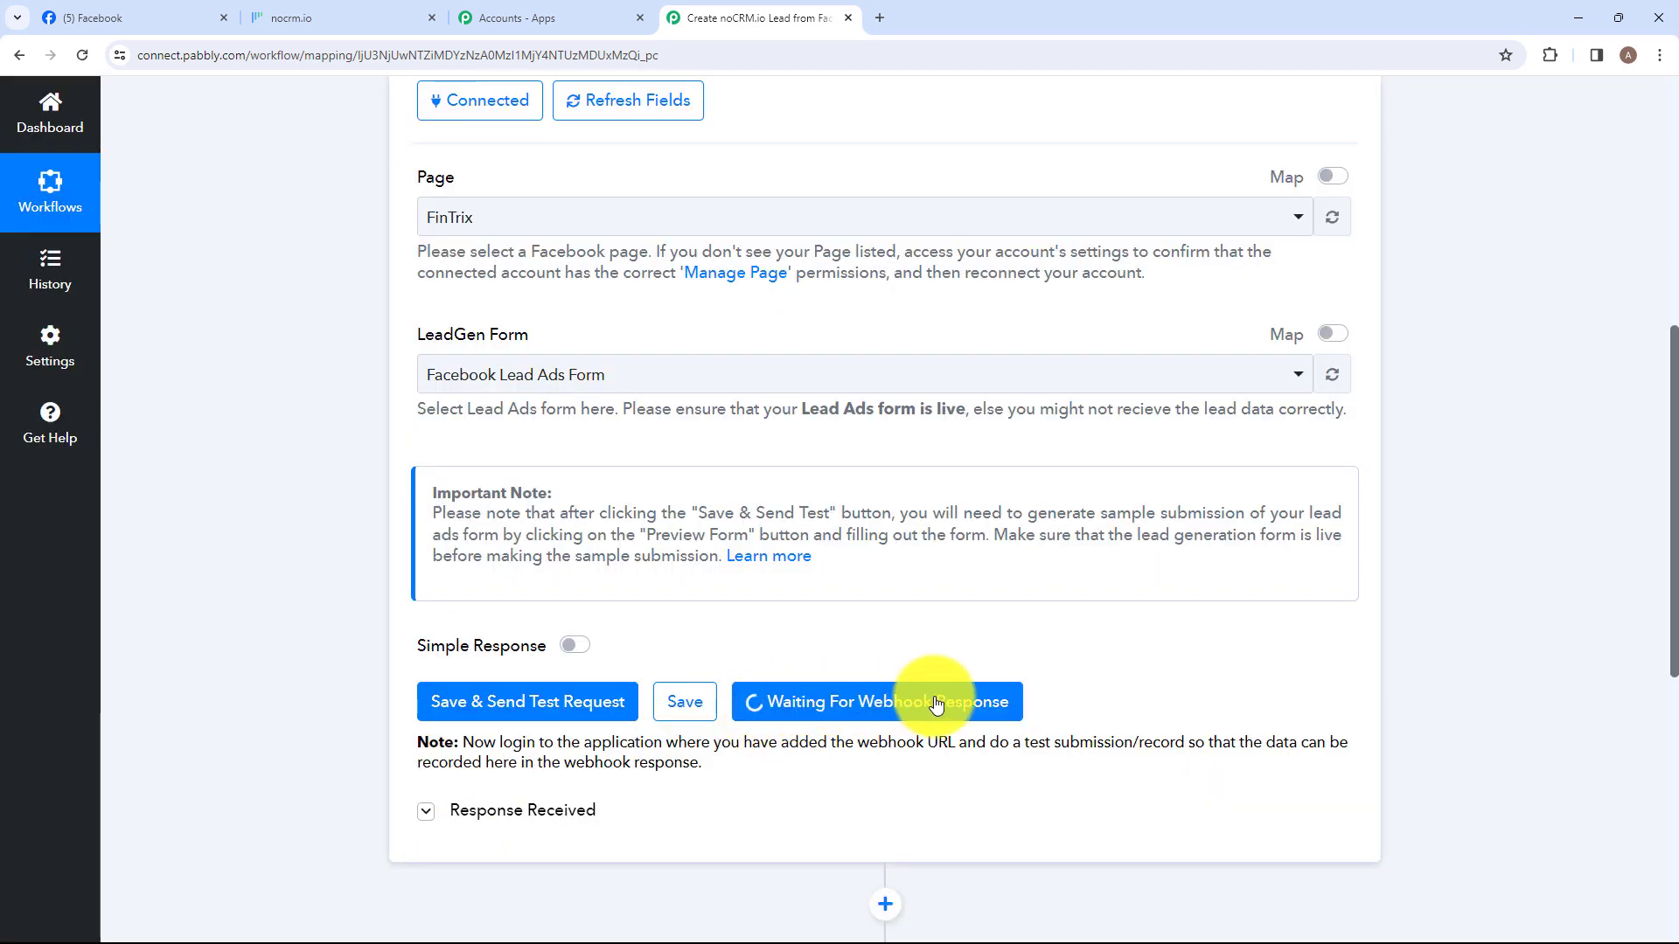
scroll(478, 762, down, 1)
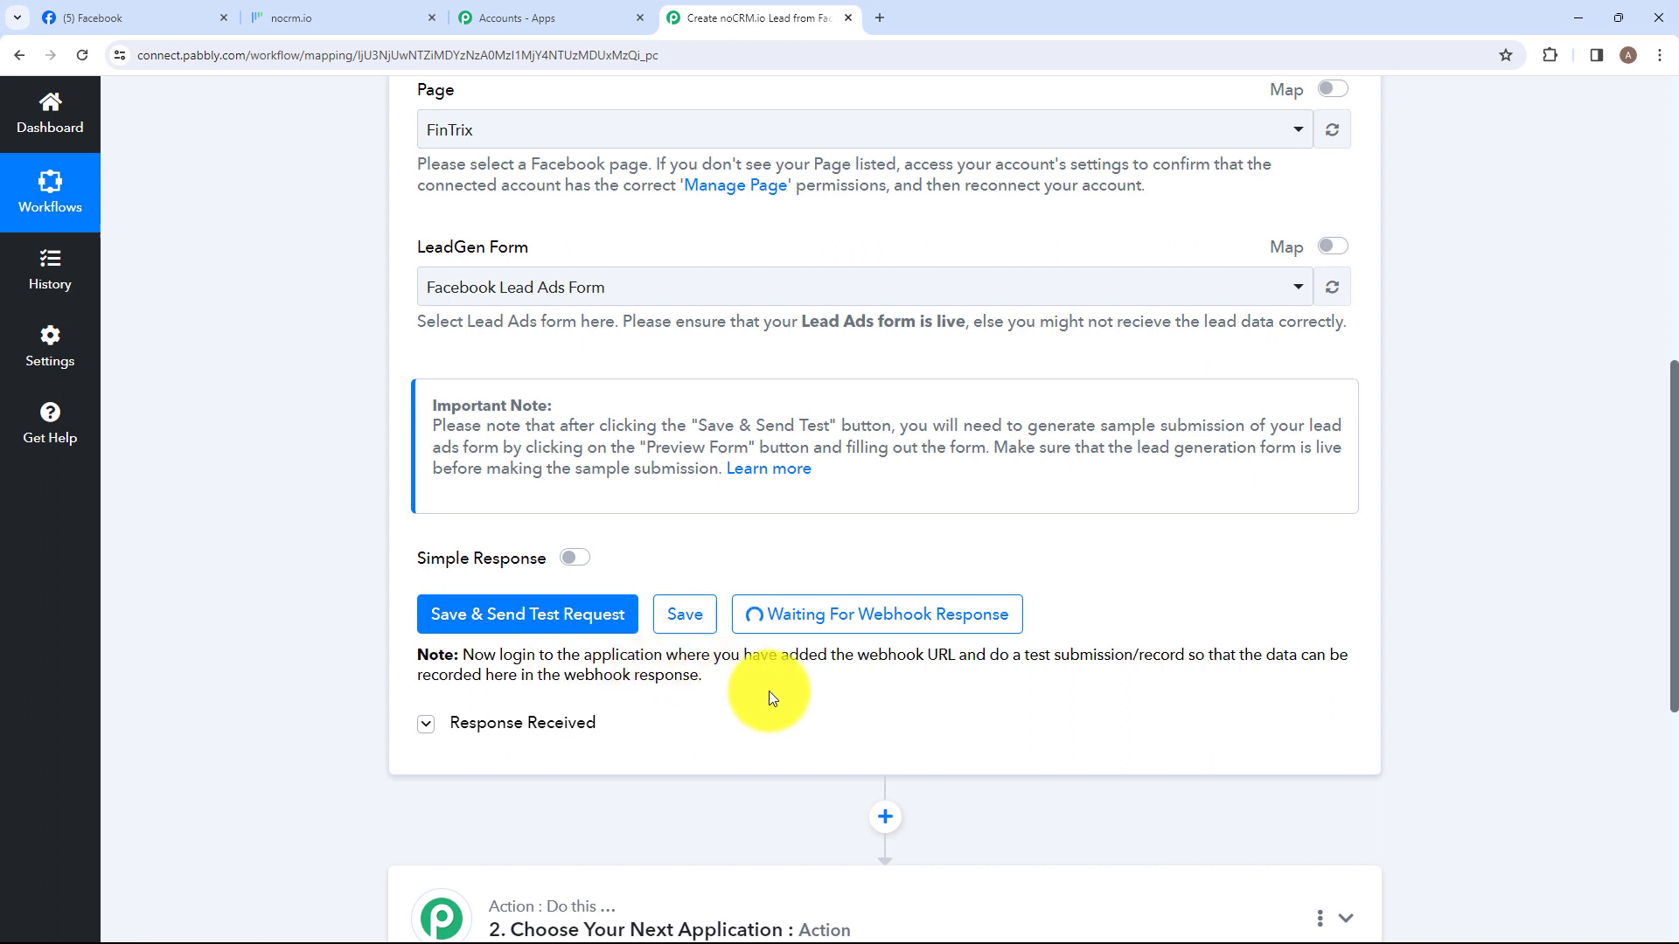
Search the web for Meta for Developers in a new browser tab and open its Lead Ads RTU Debug Tool
click(879, 17)
click(841, 46)
text(Meta)
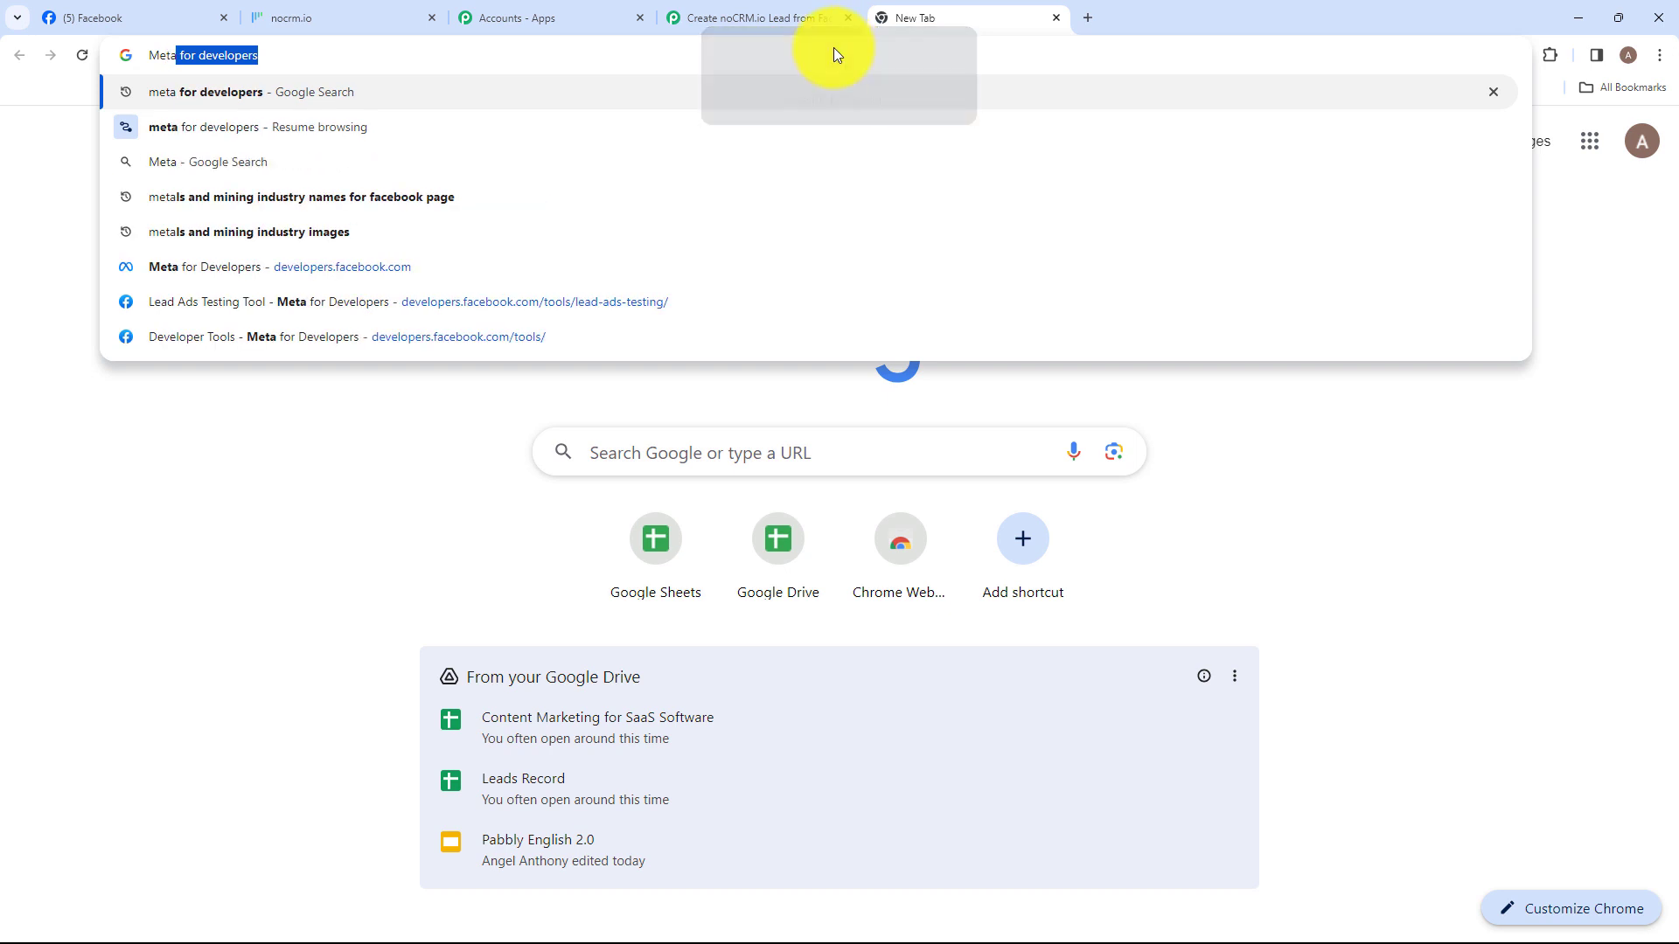
key(Return)
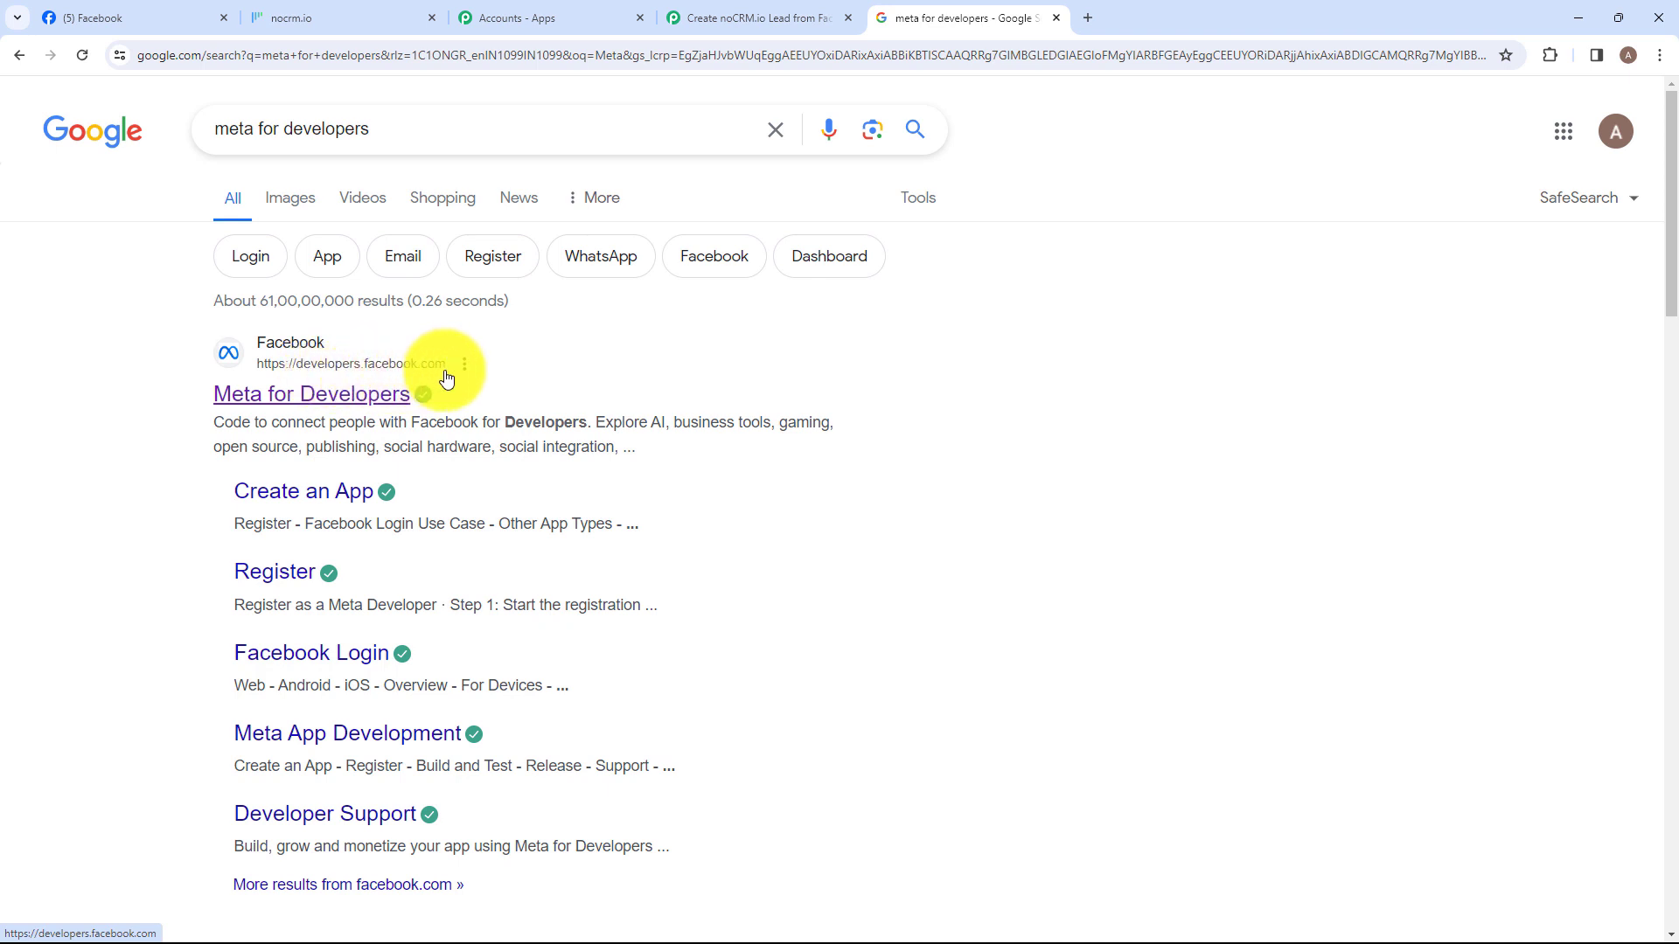
click(302, 402)
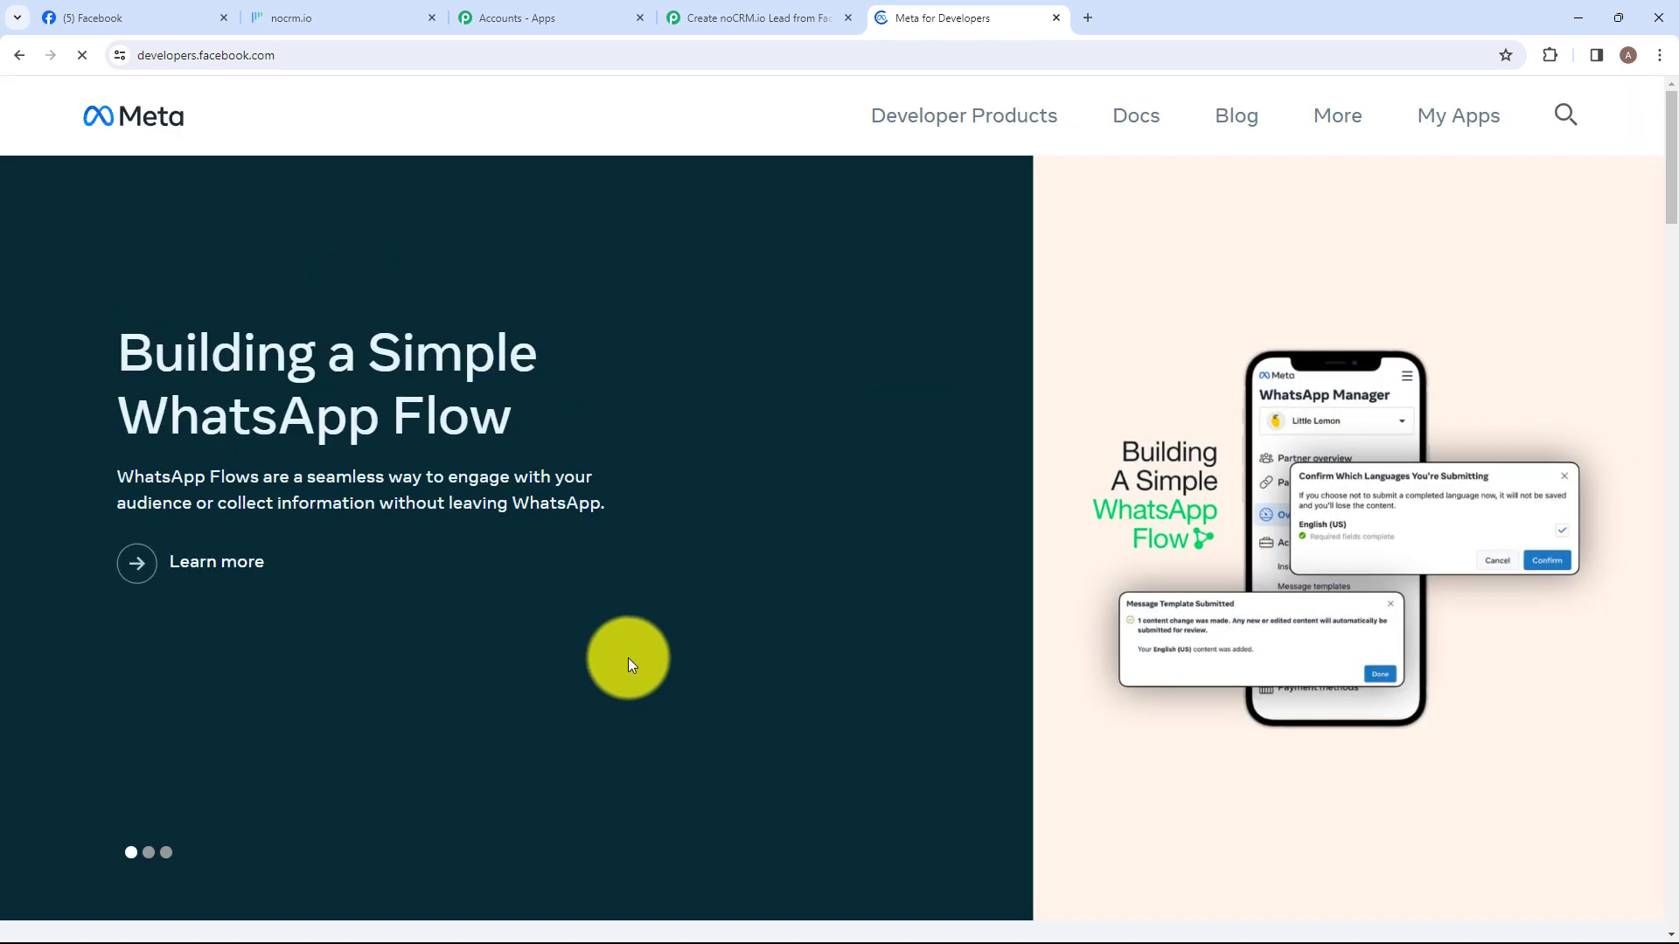
click(1330, 119)
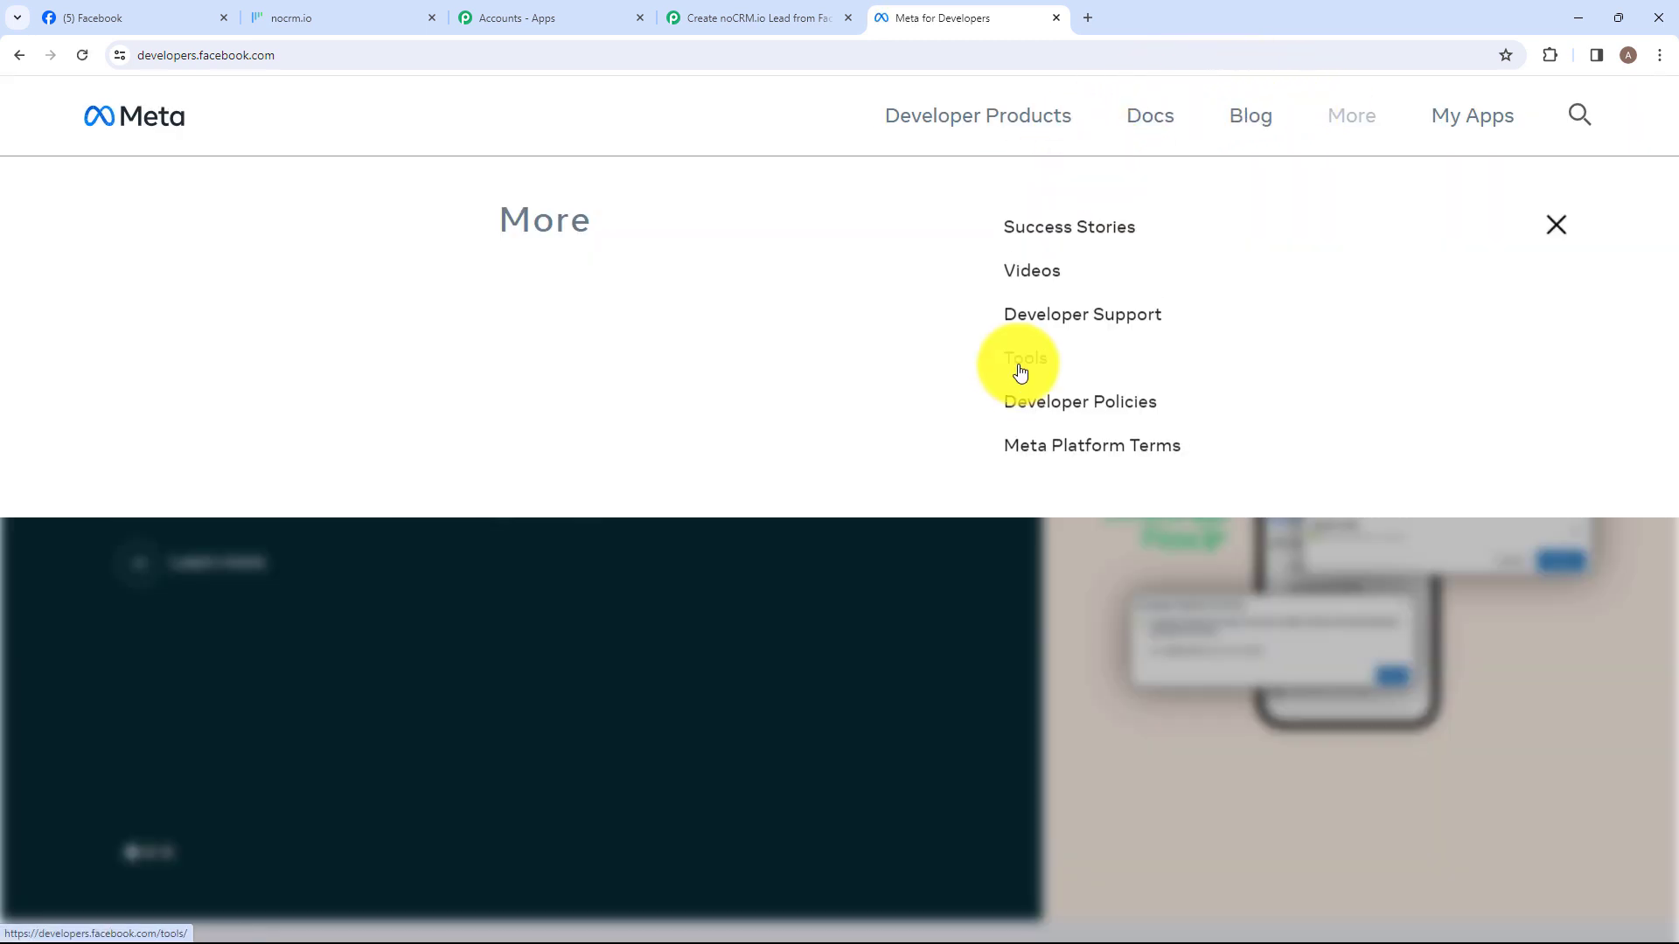
click(1019, 372)
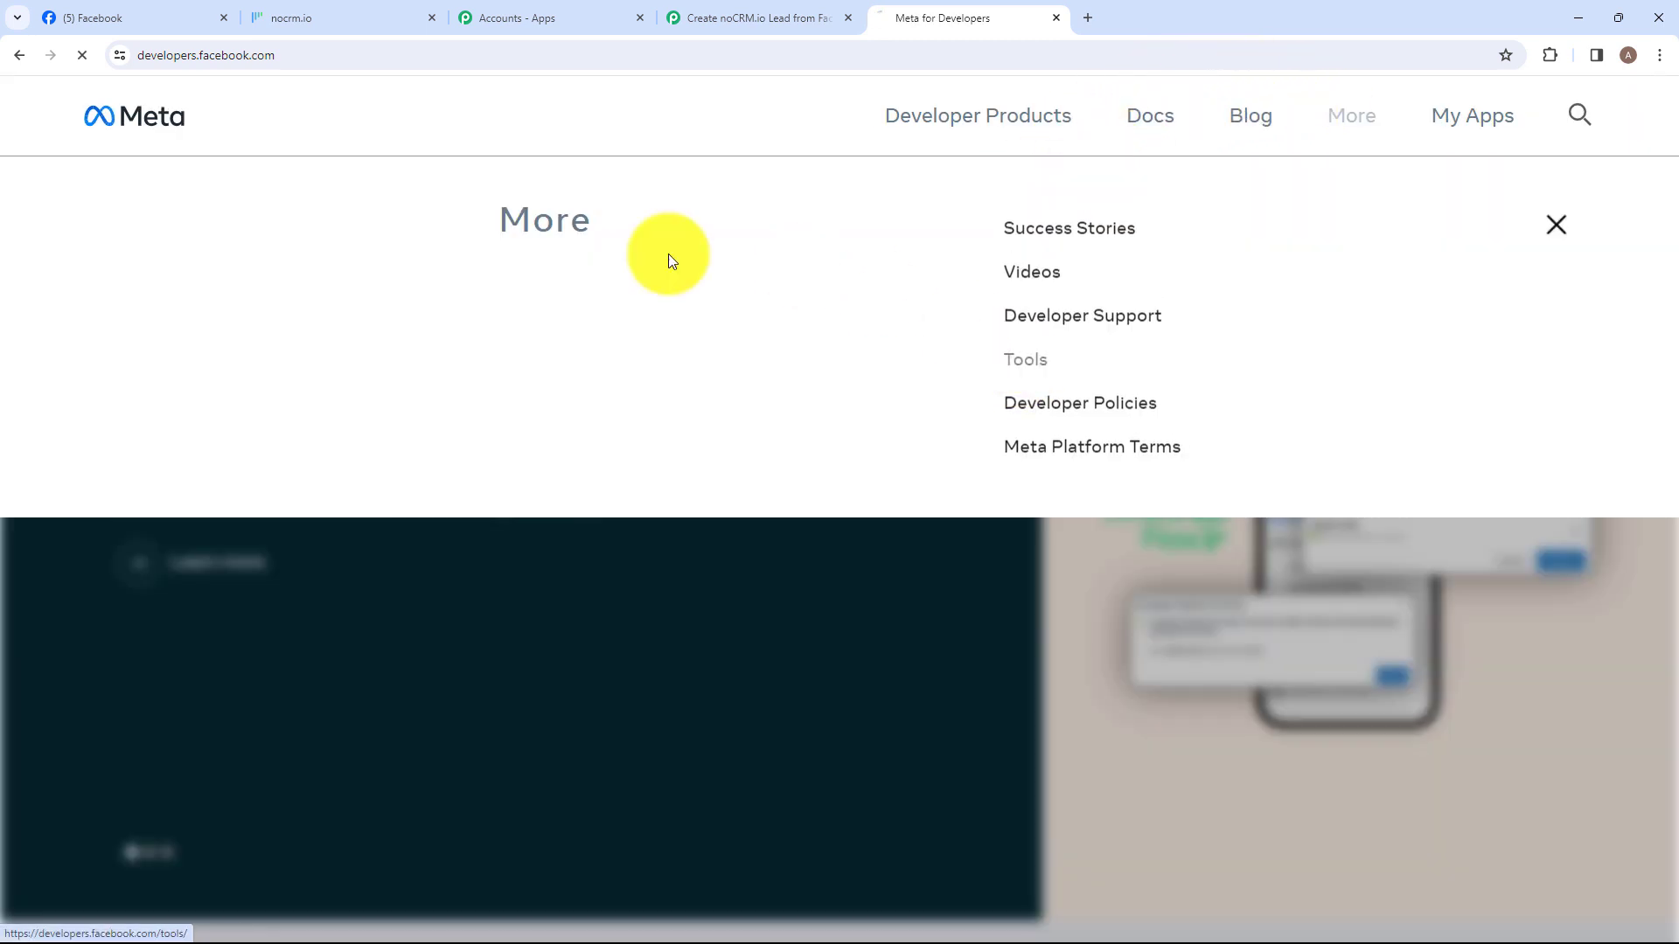
scroll(641, 465, down, 5)
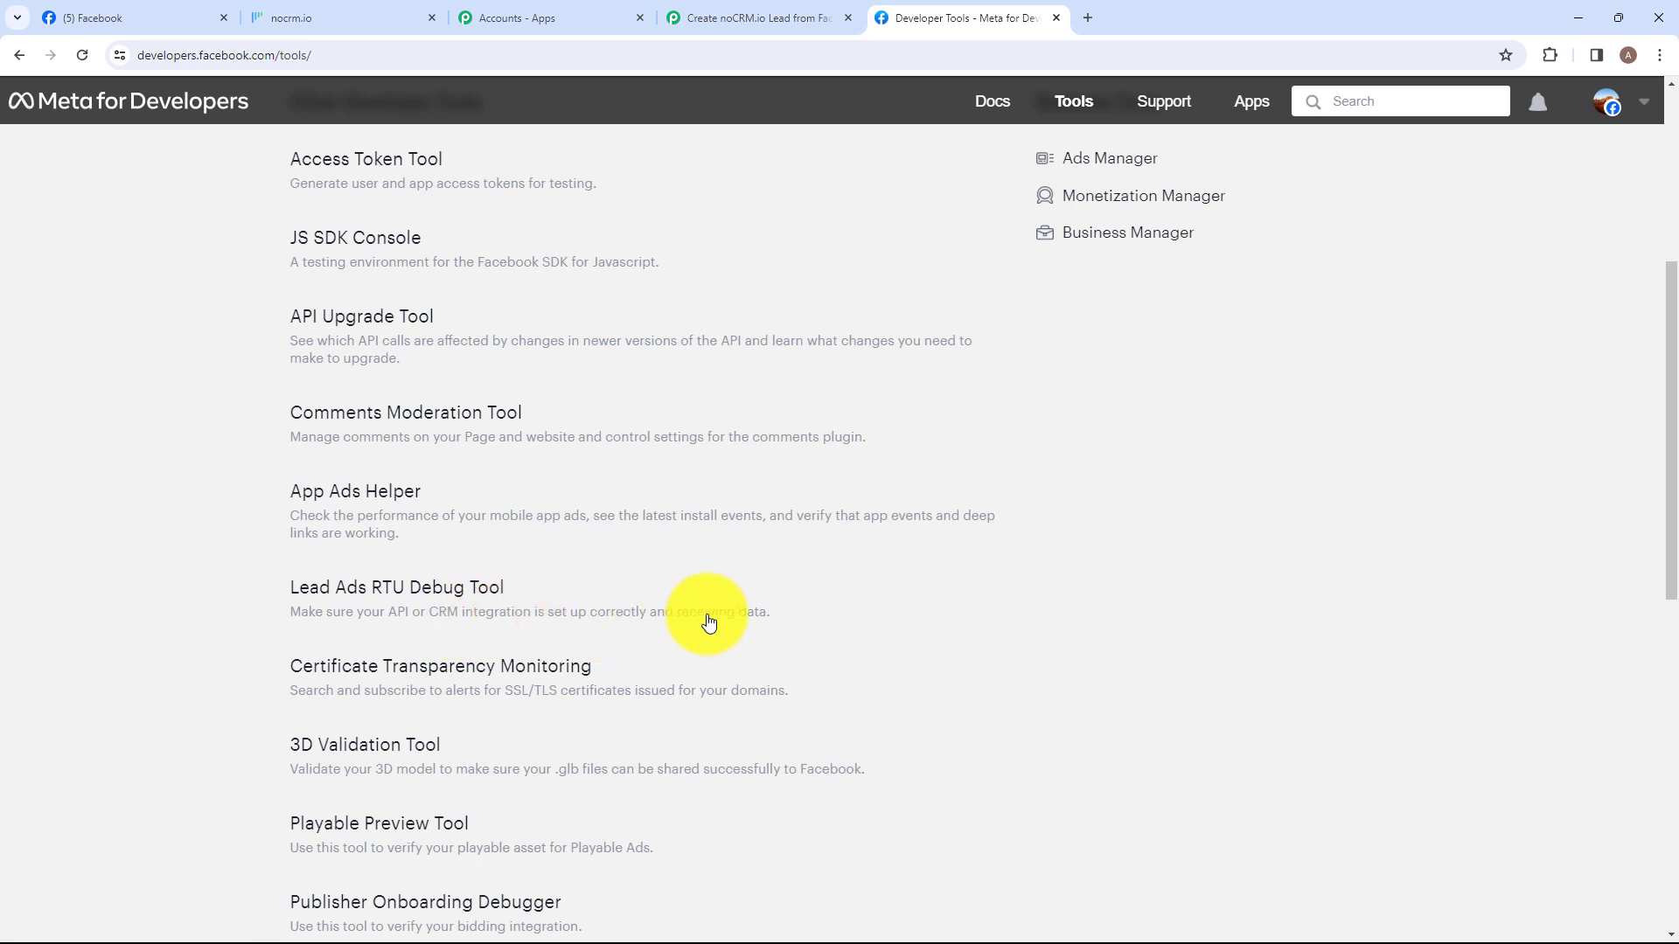
click(484, 556)
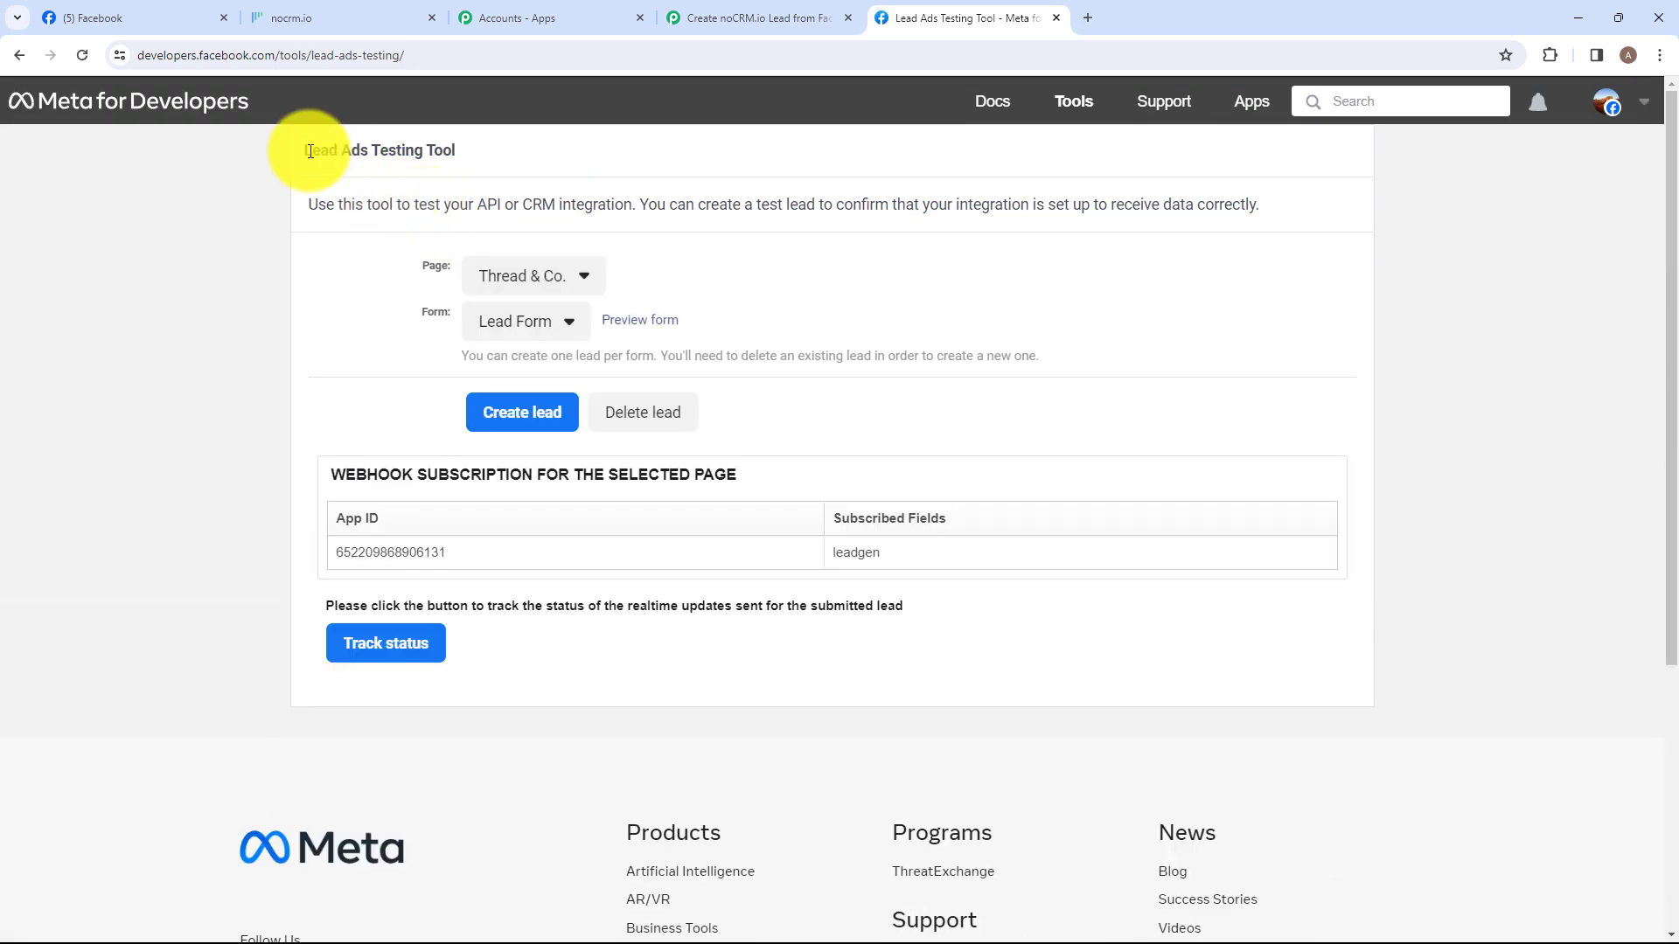
drag(311, 146, 458, 149)
click(470, 149)
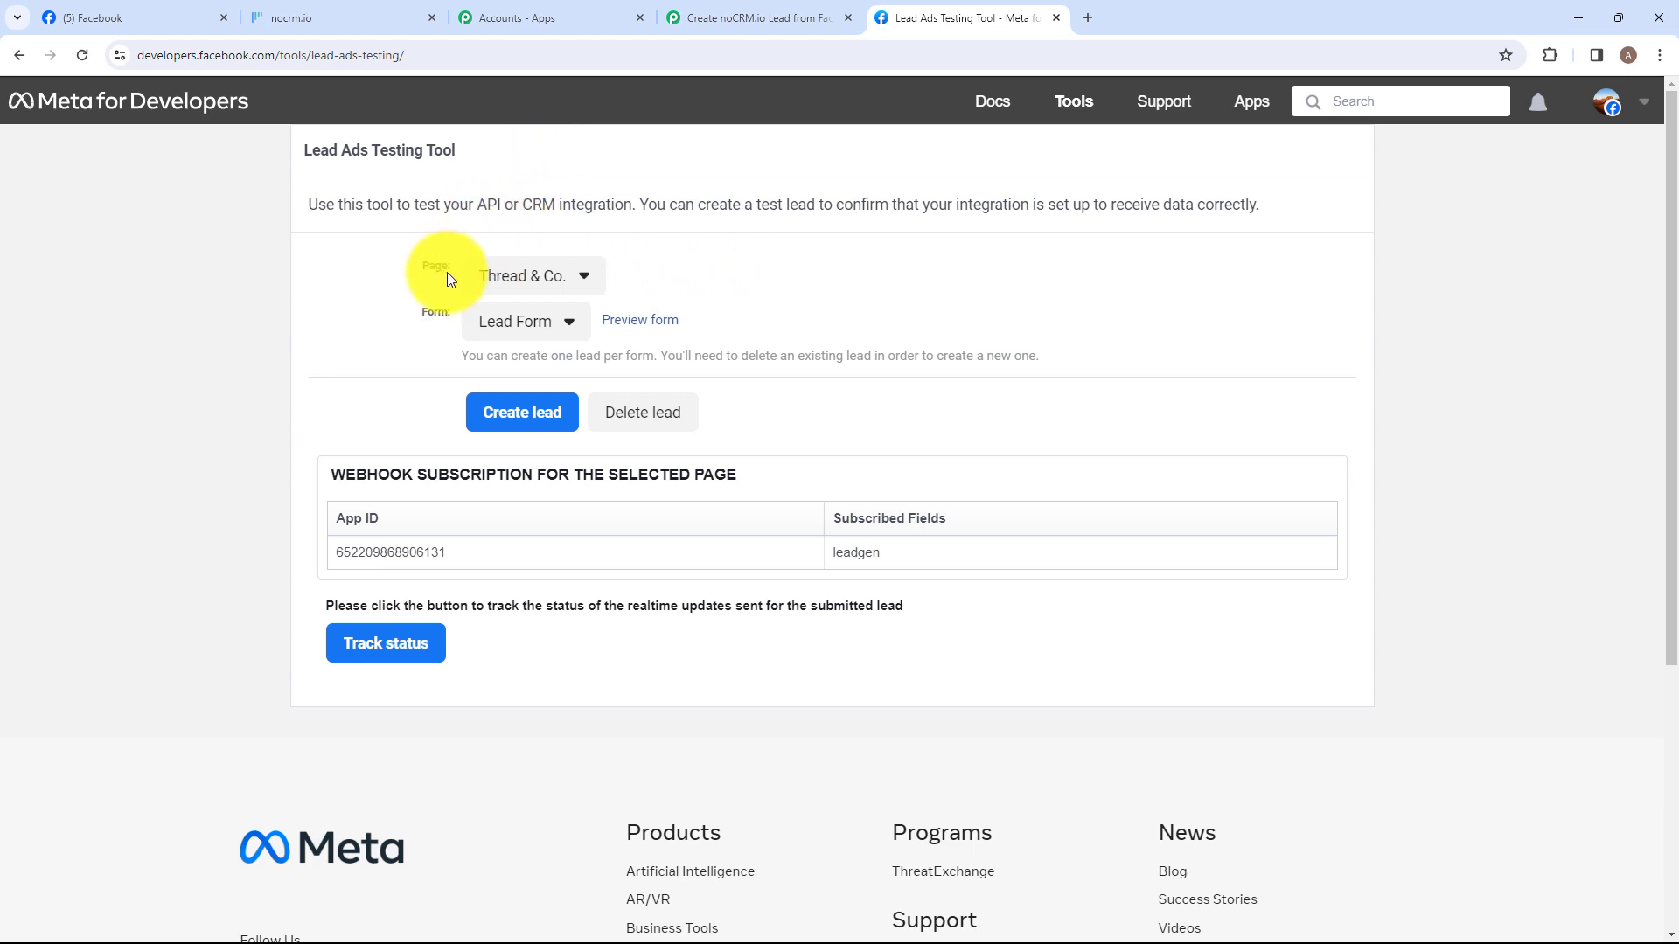
Choose the FinTrix page with its Facebook Lead Ads Form in the Lead Ads Testing Tool
click(532, 285)
scroll(598, 553, down, 5)
click(558, 668)
scroll(512, 441, up, 4)
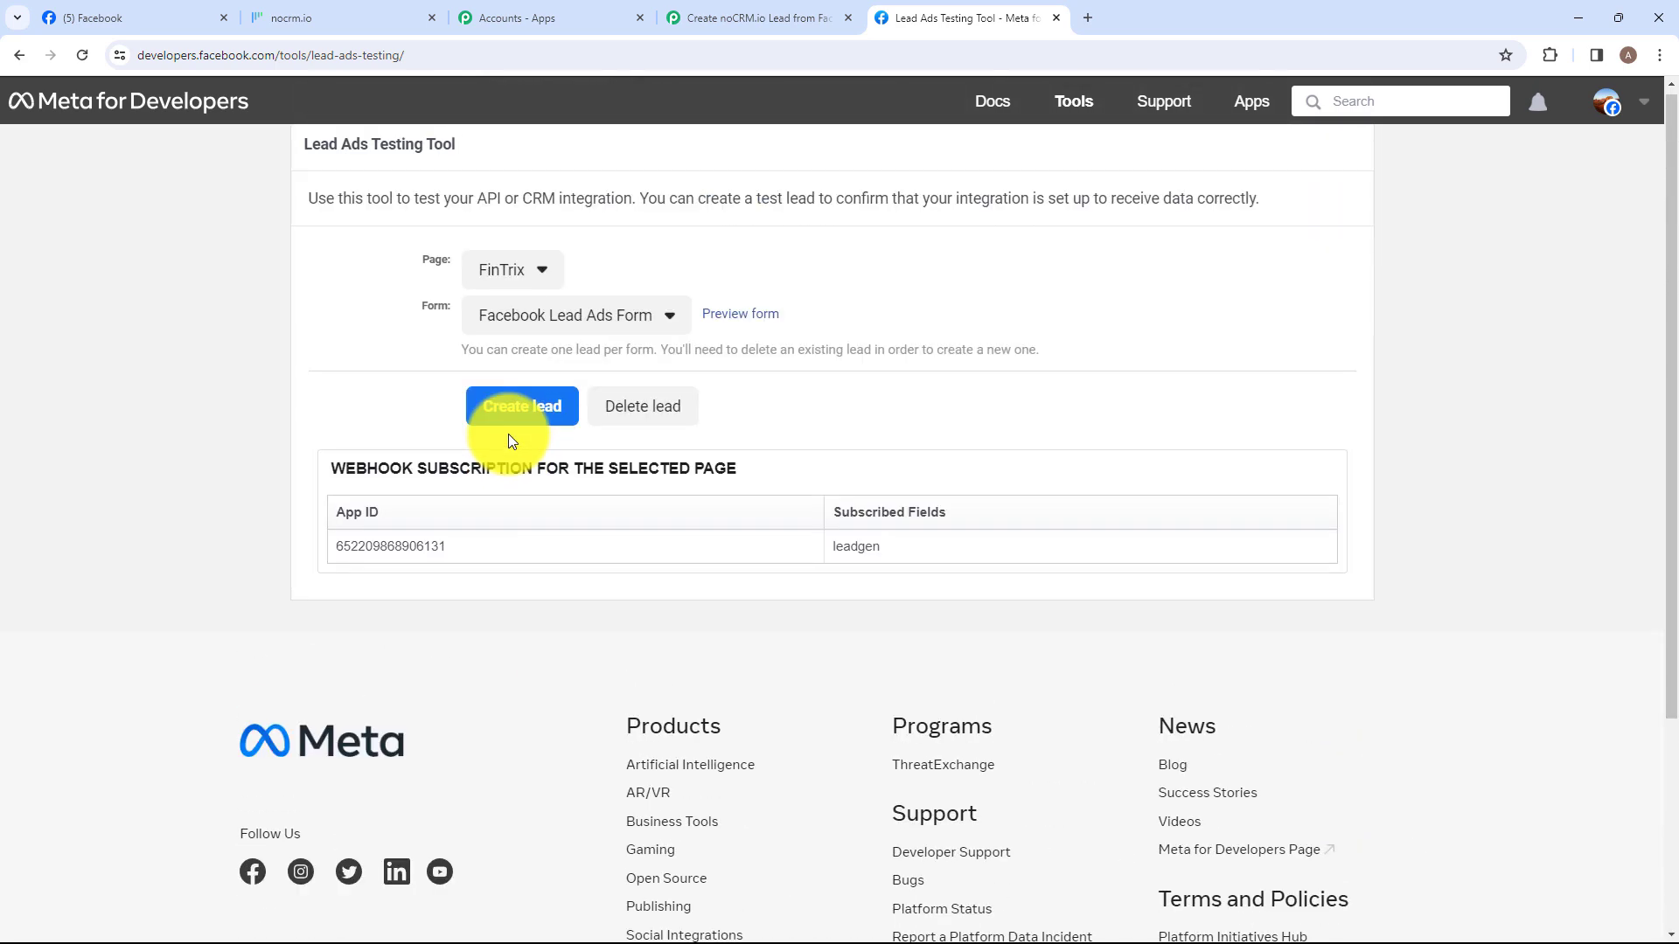
click(508, 423)
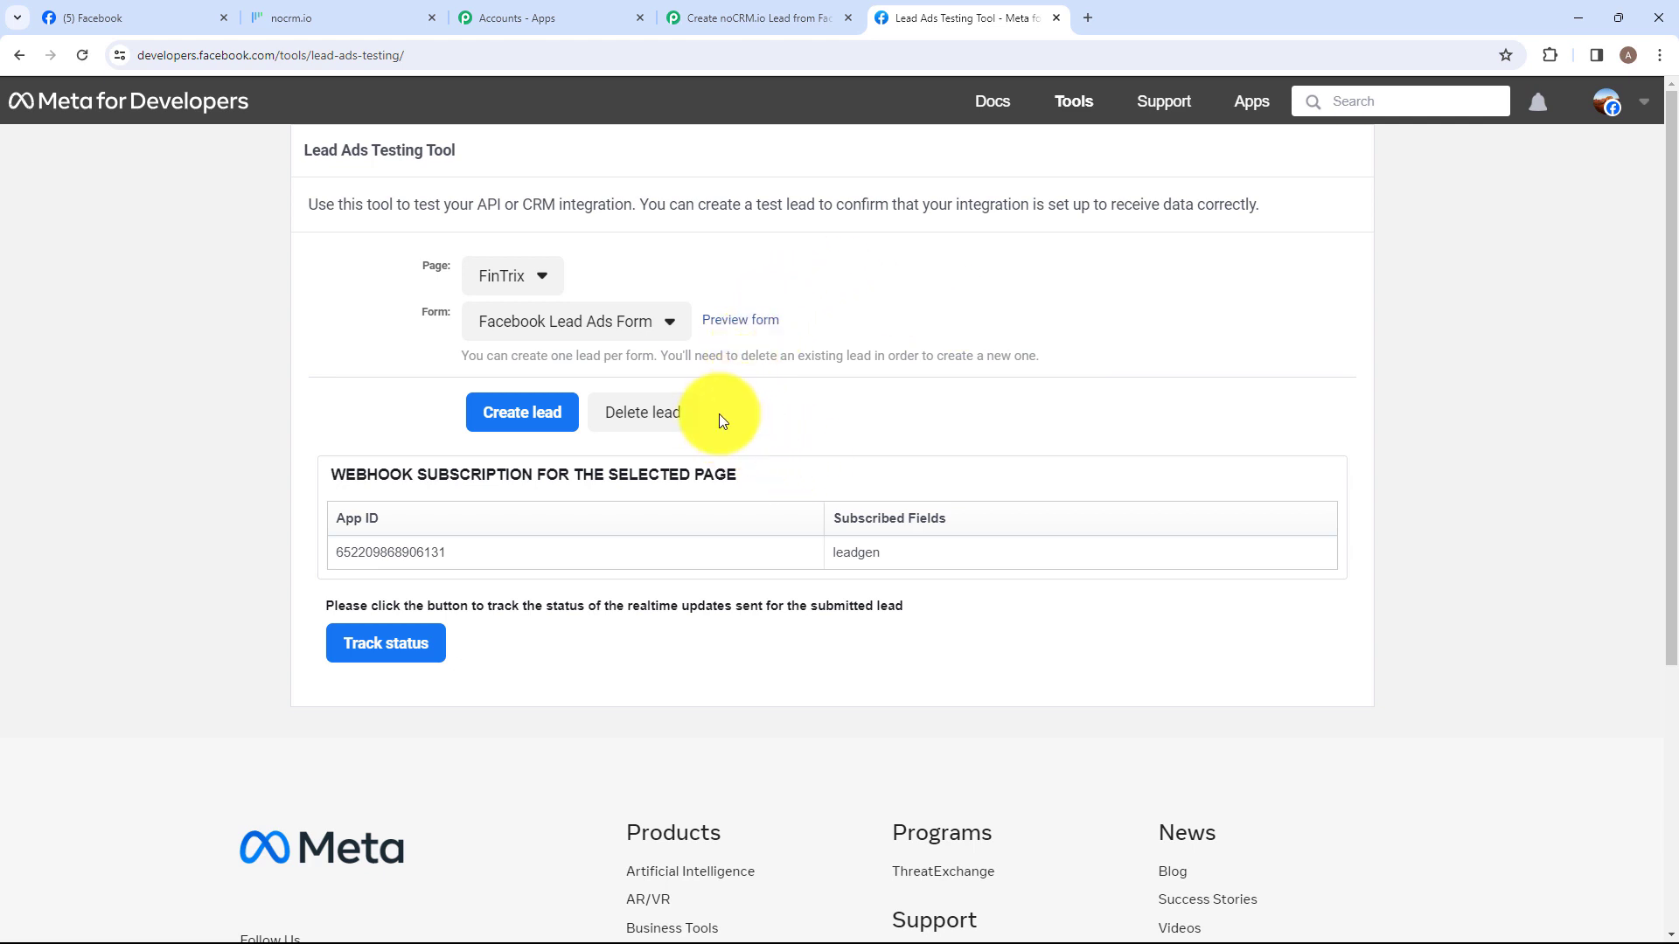
Preview the lead form, fill in the test lead's full name, email and phone number, and submit it
click(755, 323)
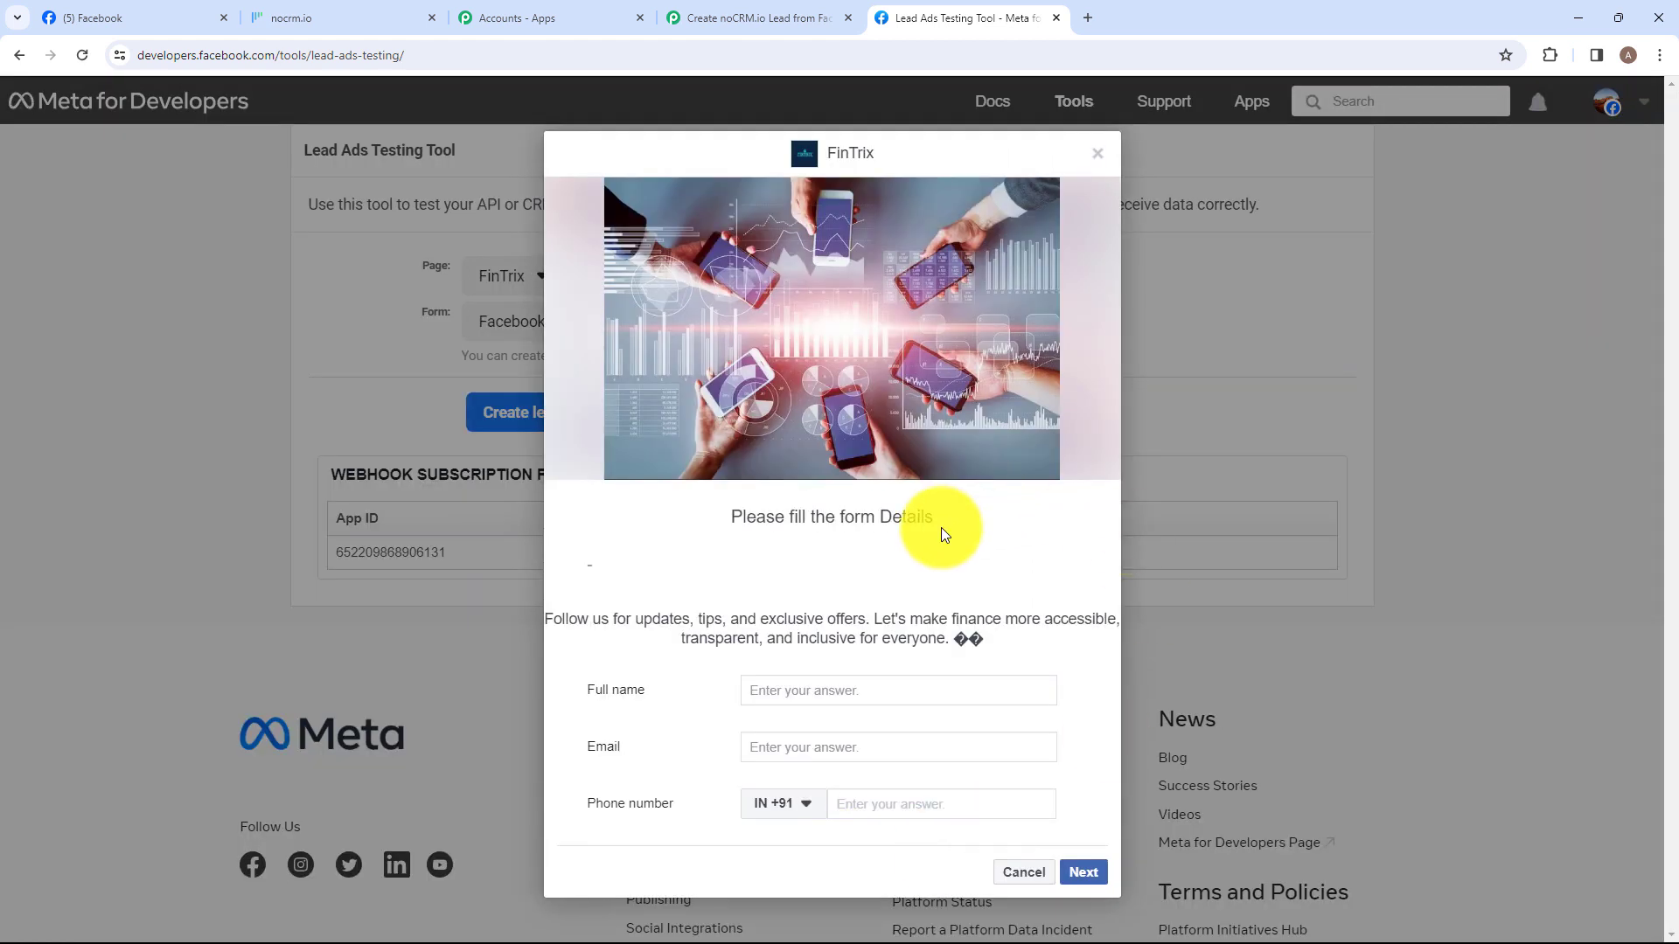
click(807, 692)
text(Smart User)
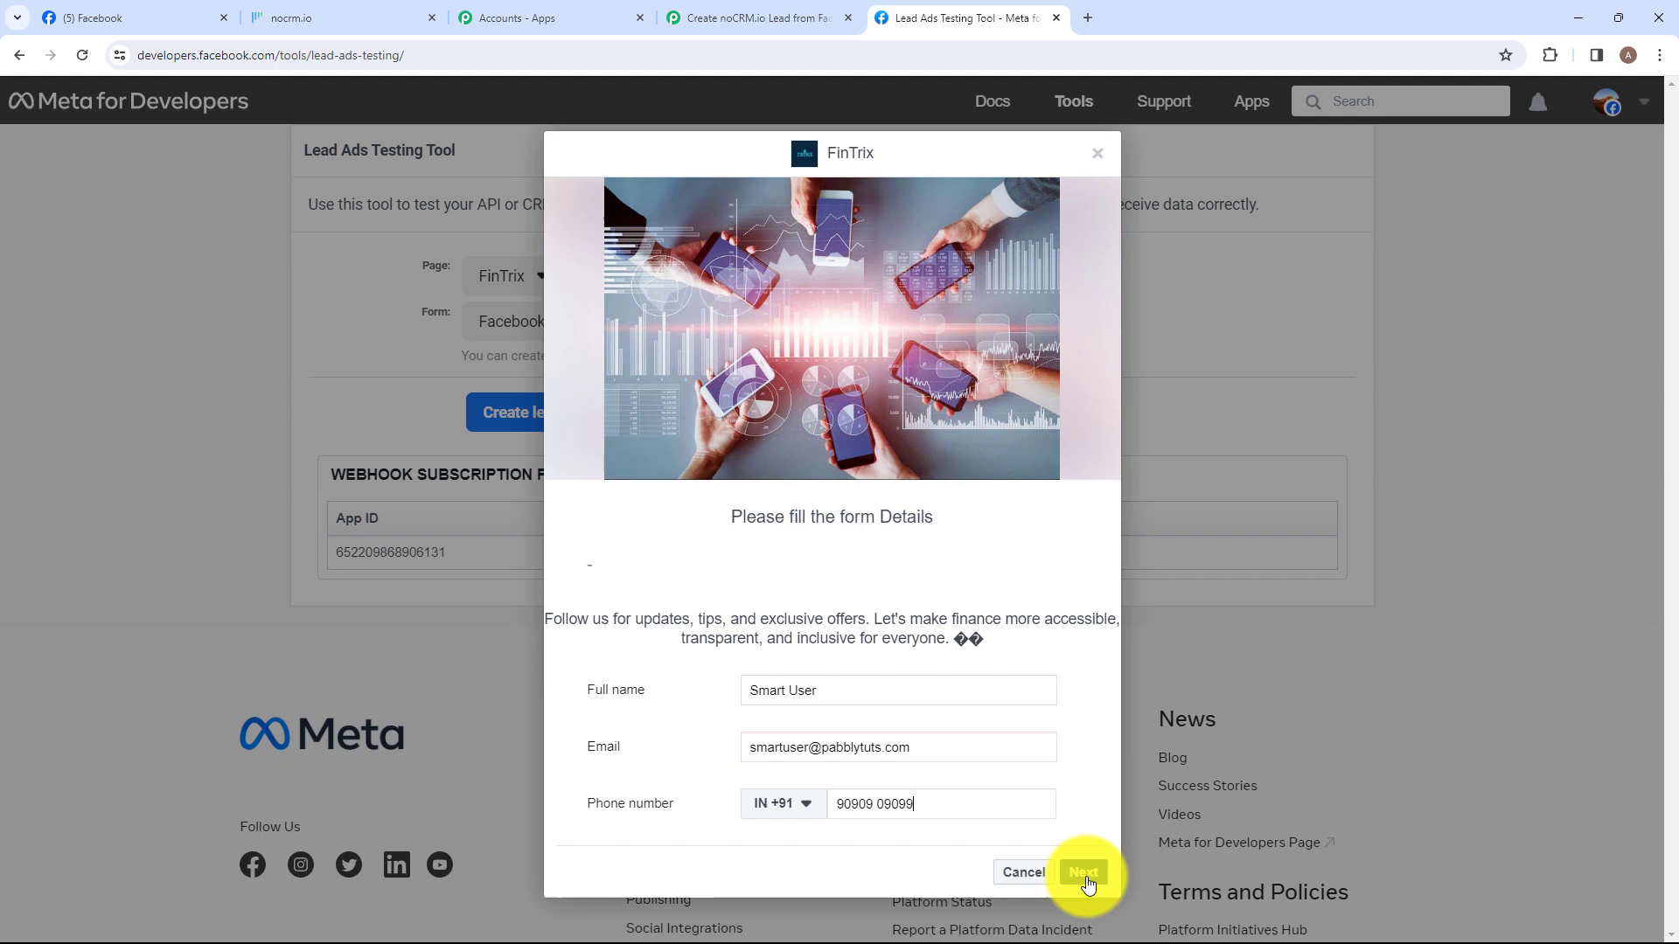
click(1084, 874)
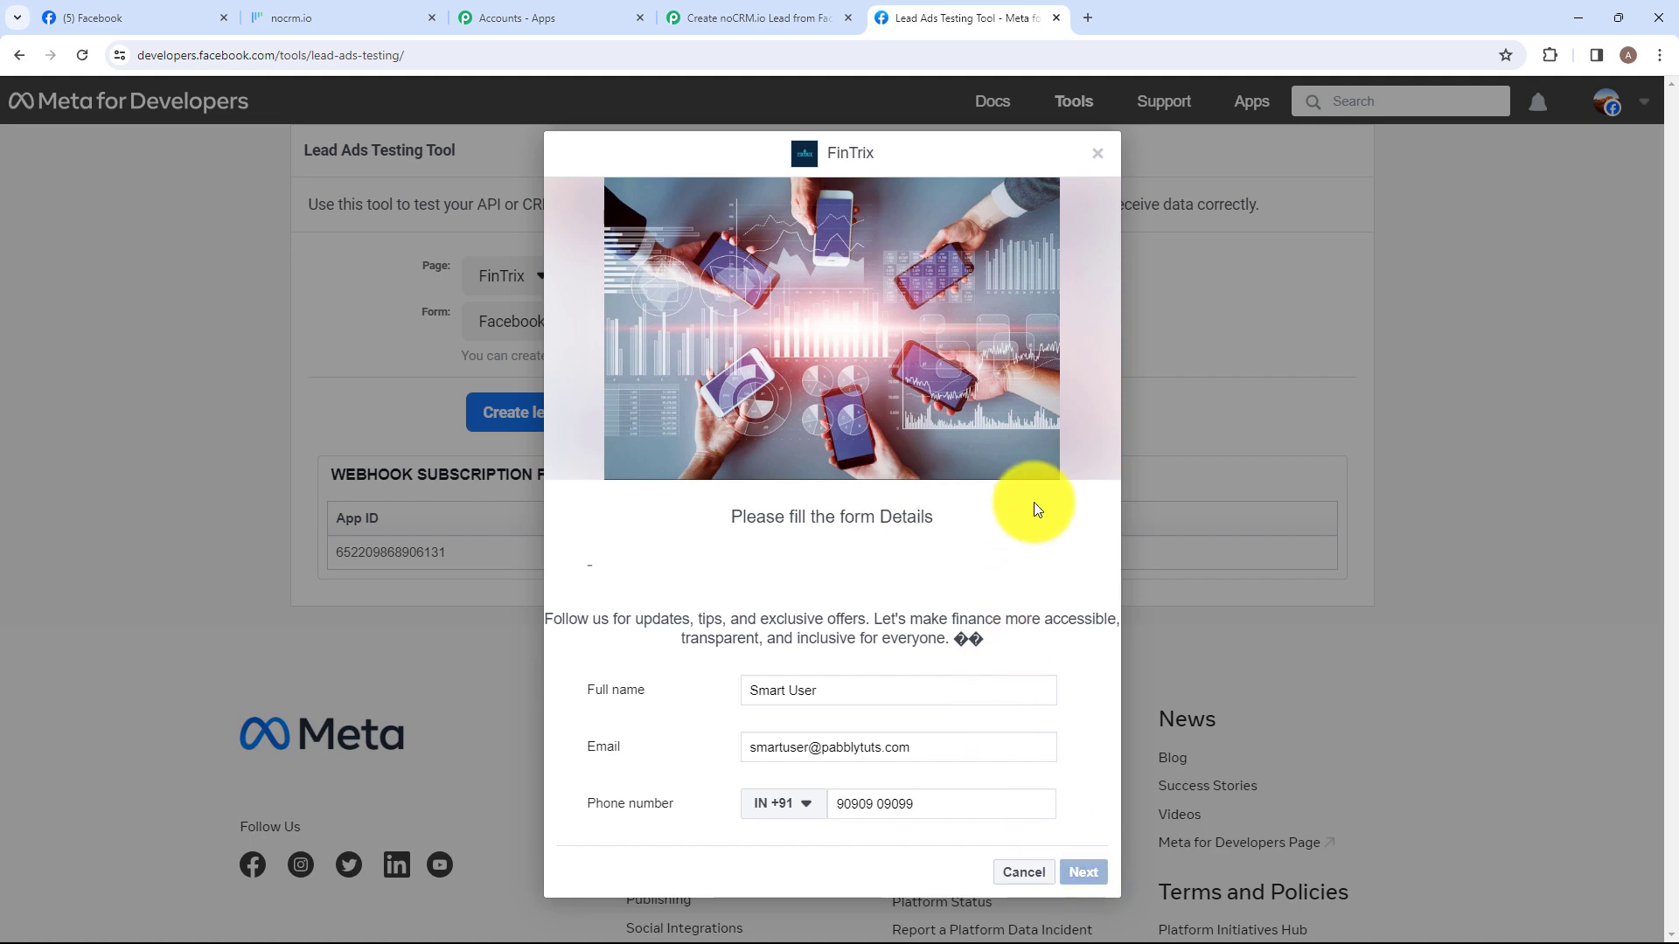
click(1074, 647)
click(1098, 154)
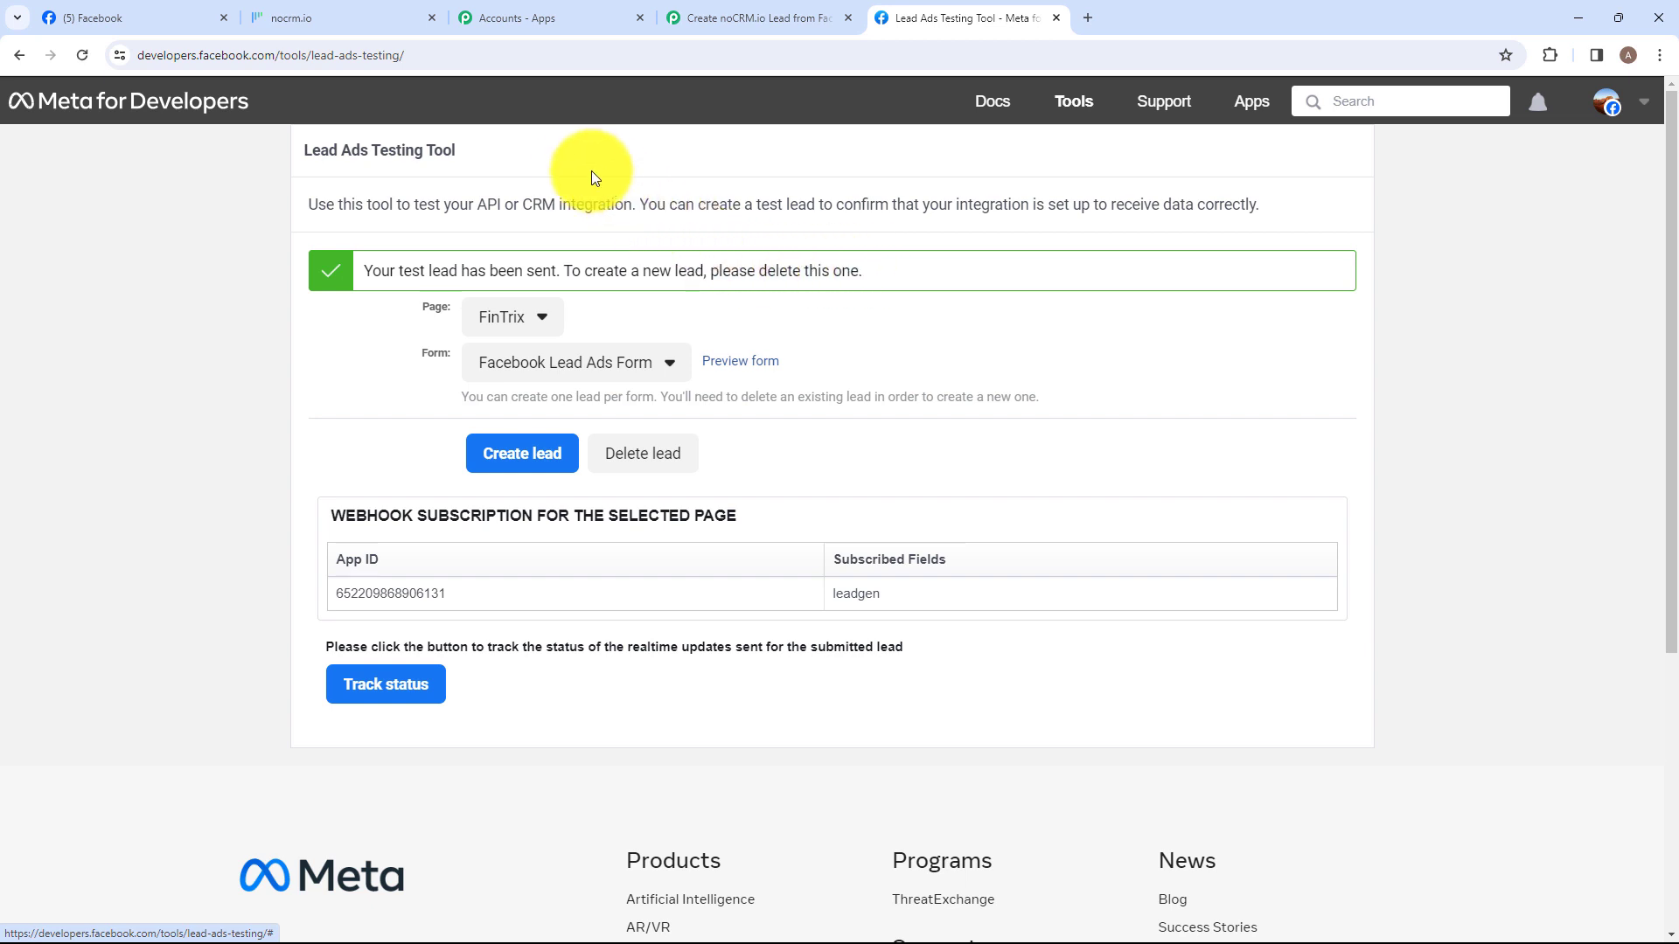
Return to the Pabbly Connect workflow and check the full name, email, phone number and created time in the trigger's received response
click(741, 10)
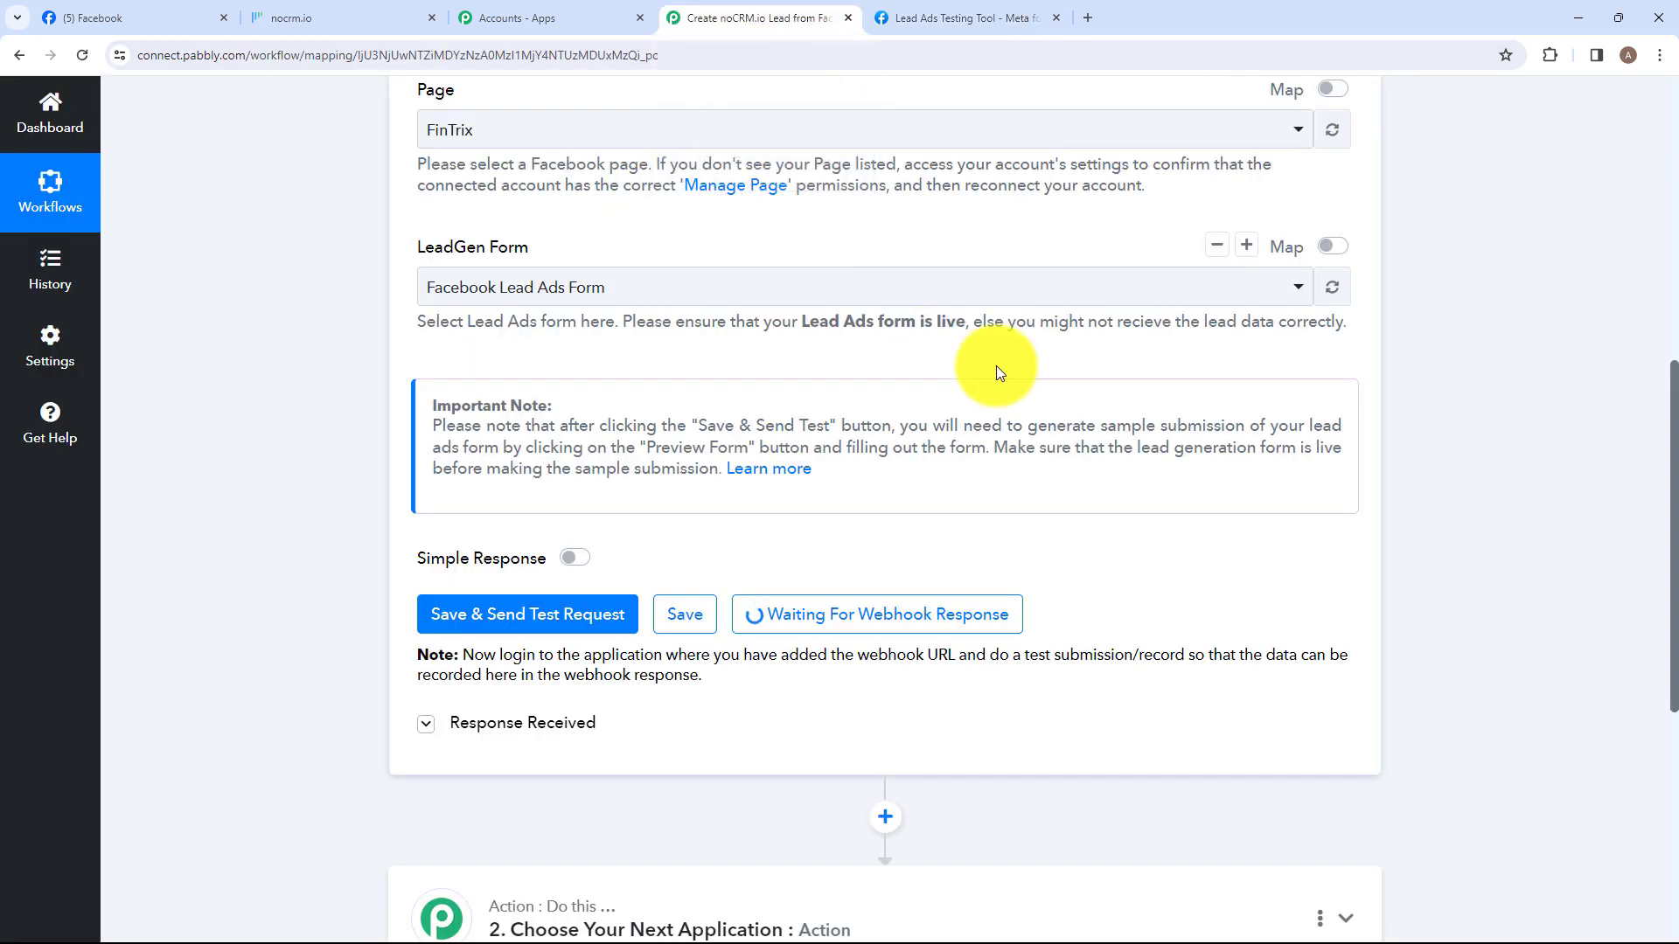
scroll(811, 496, down, 5)
scroll(811, 496, down, 3)
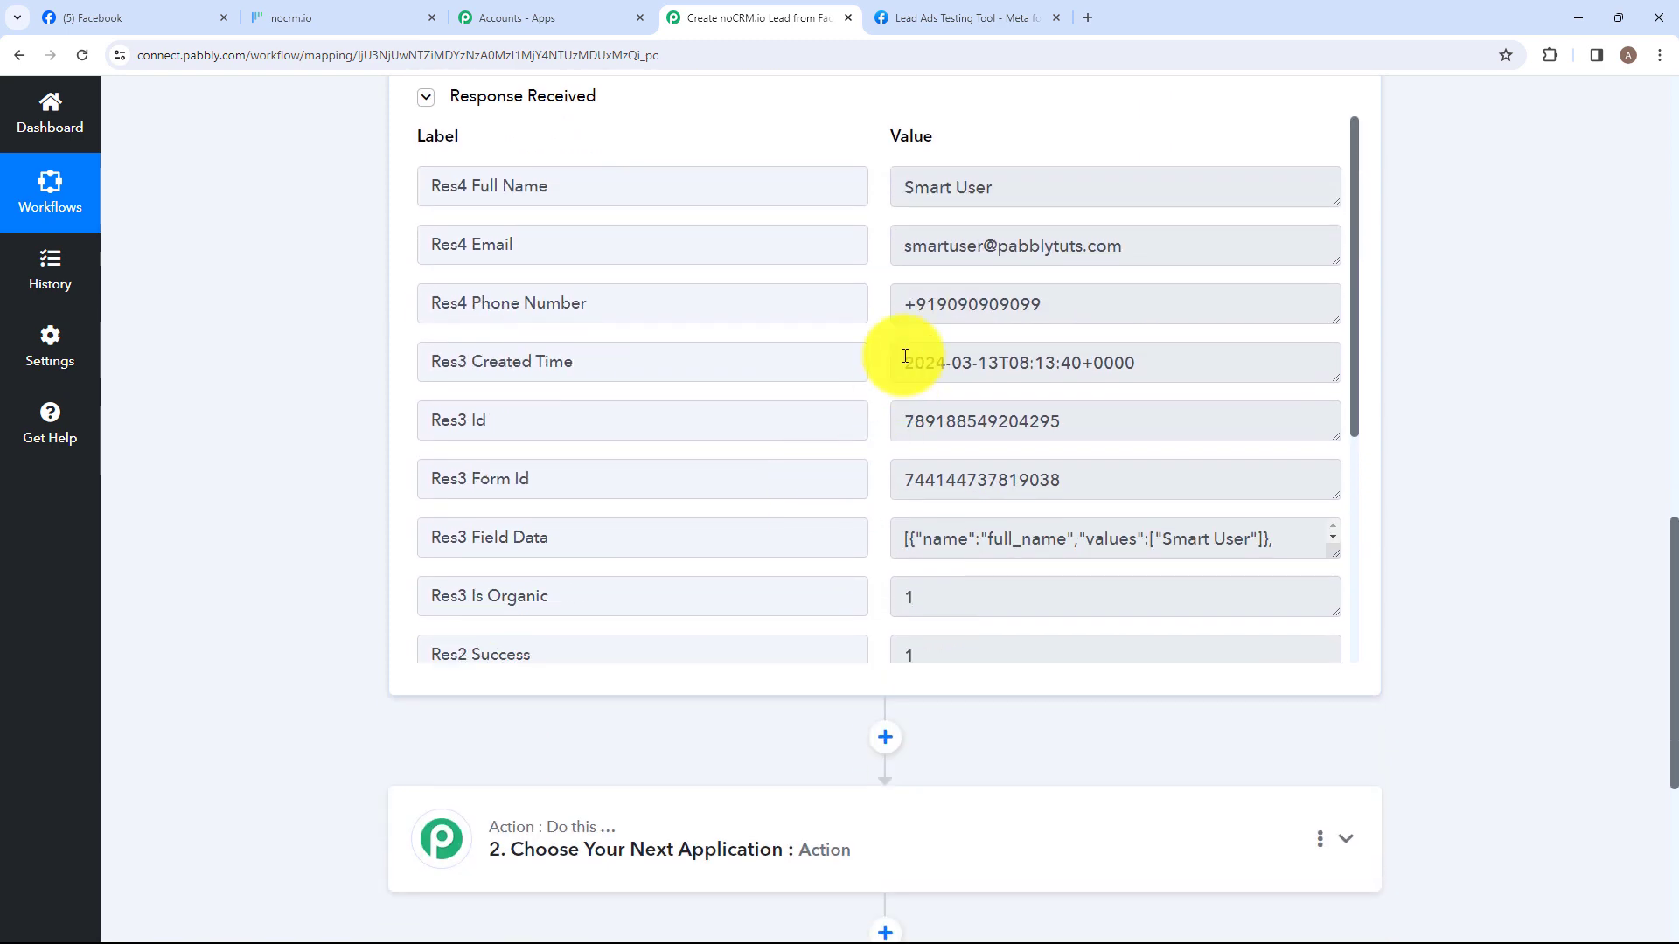
scroll(918, 300, up, 2)
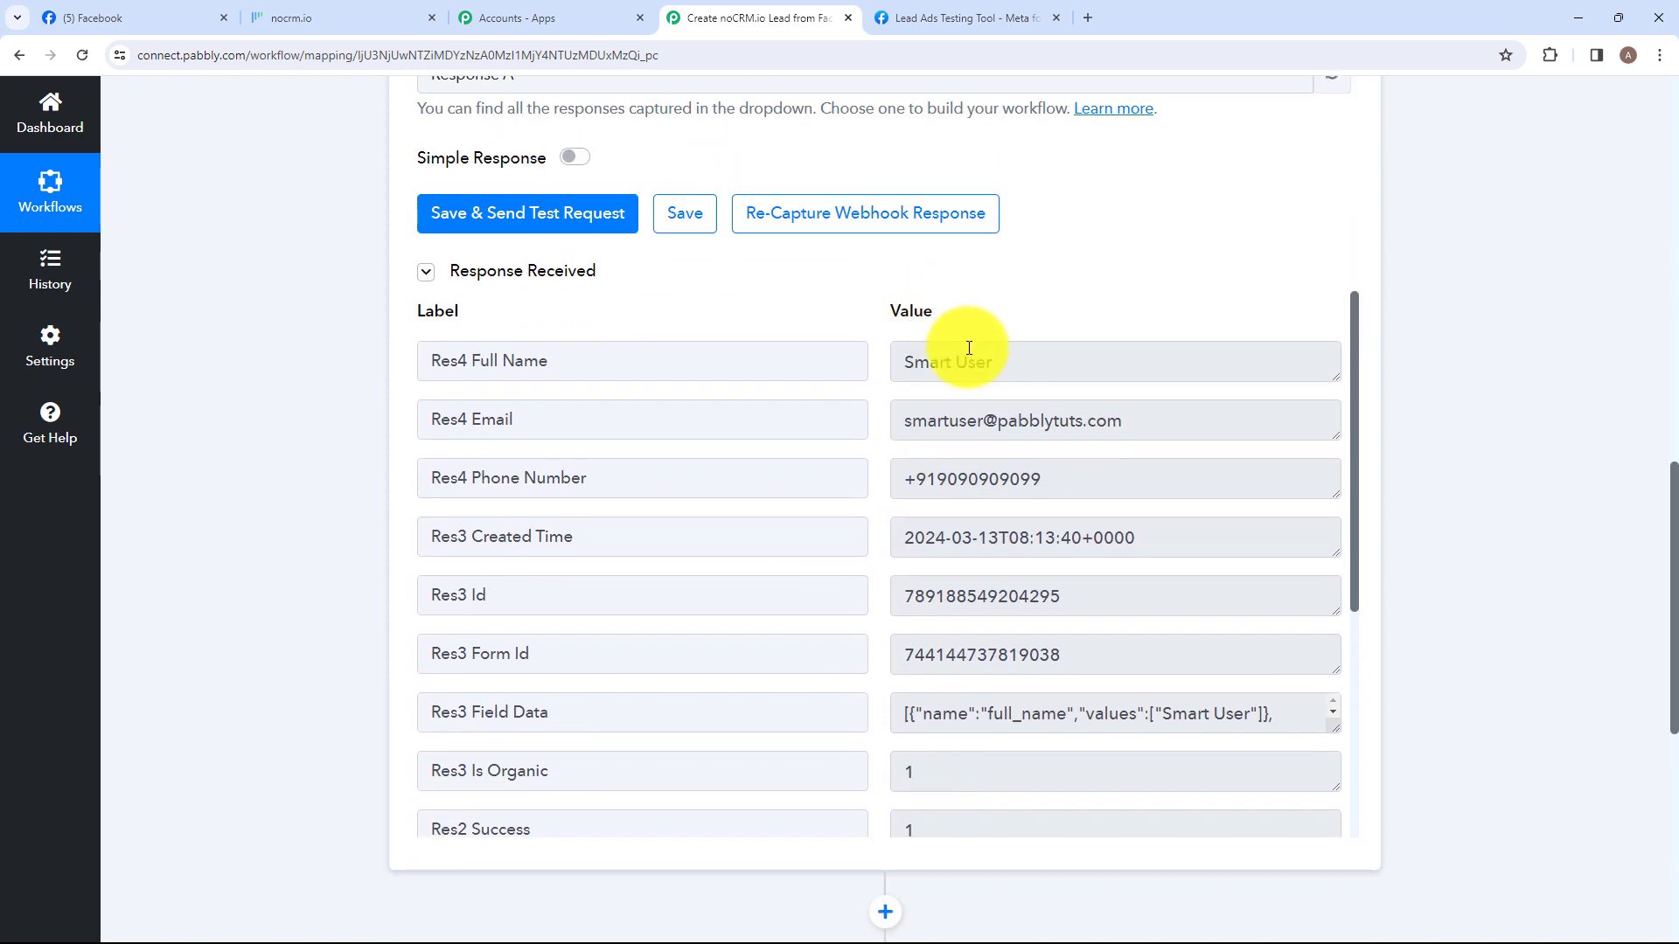
click(1023, 372)
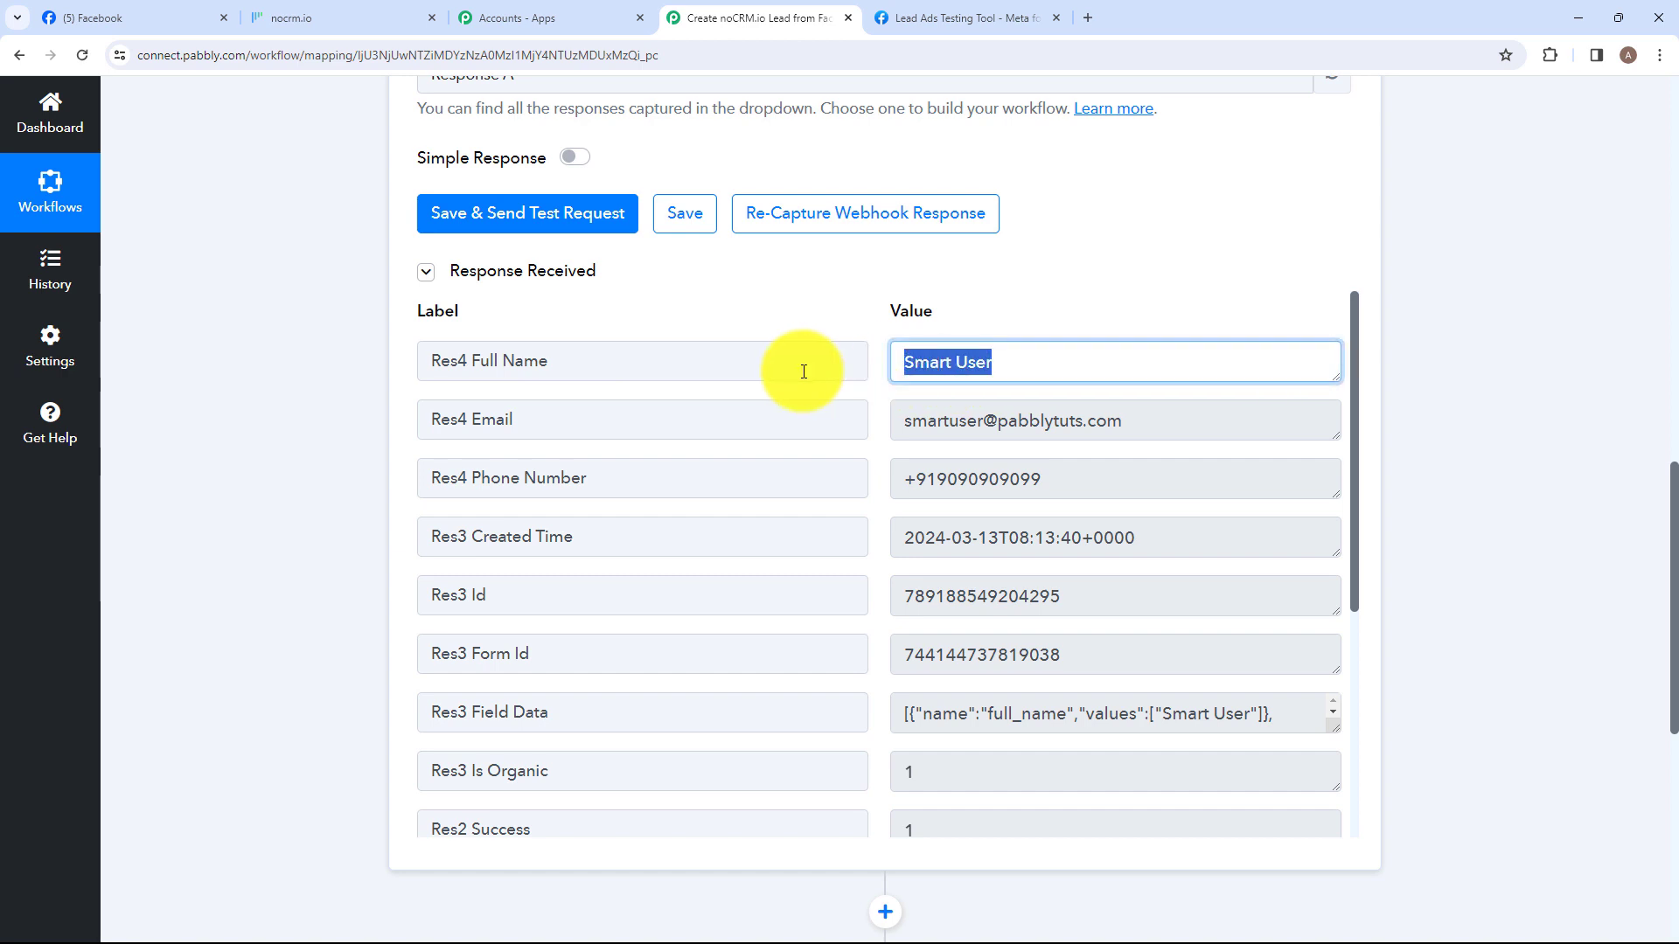
click(1151, 425)
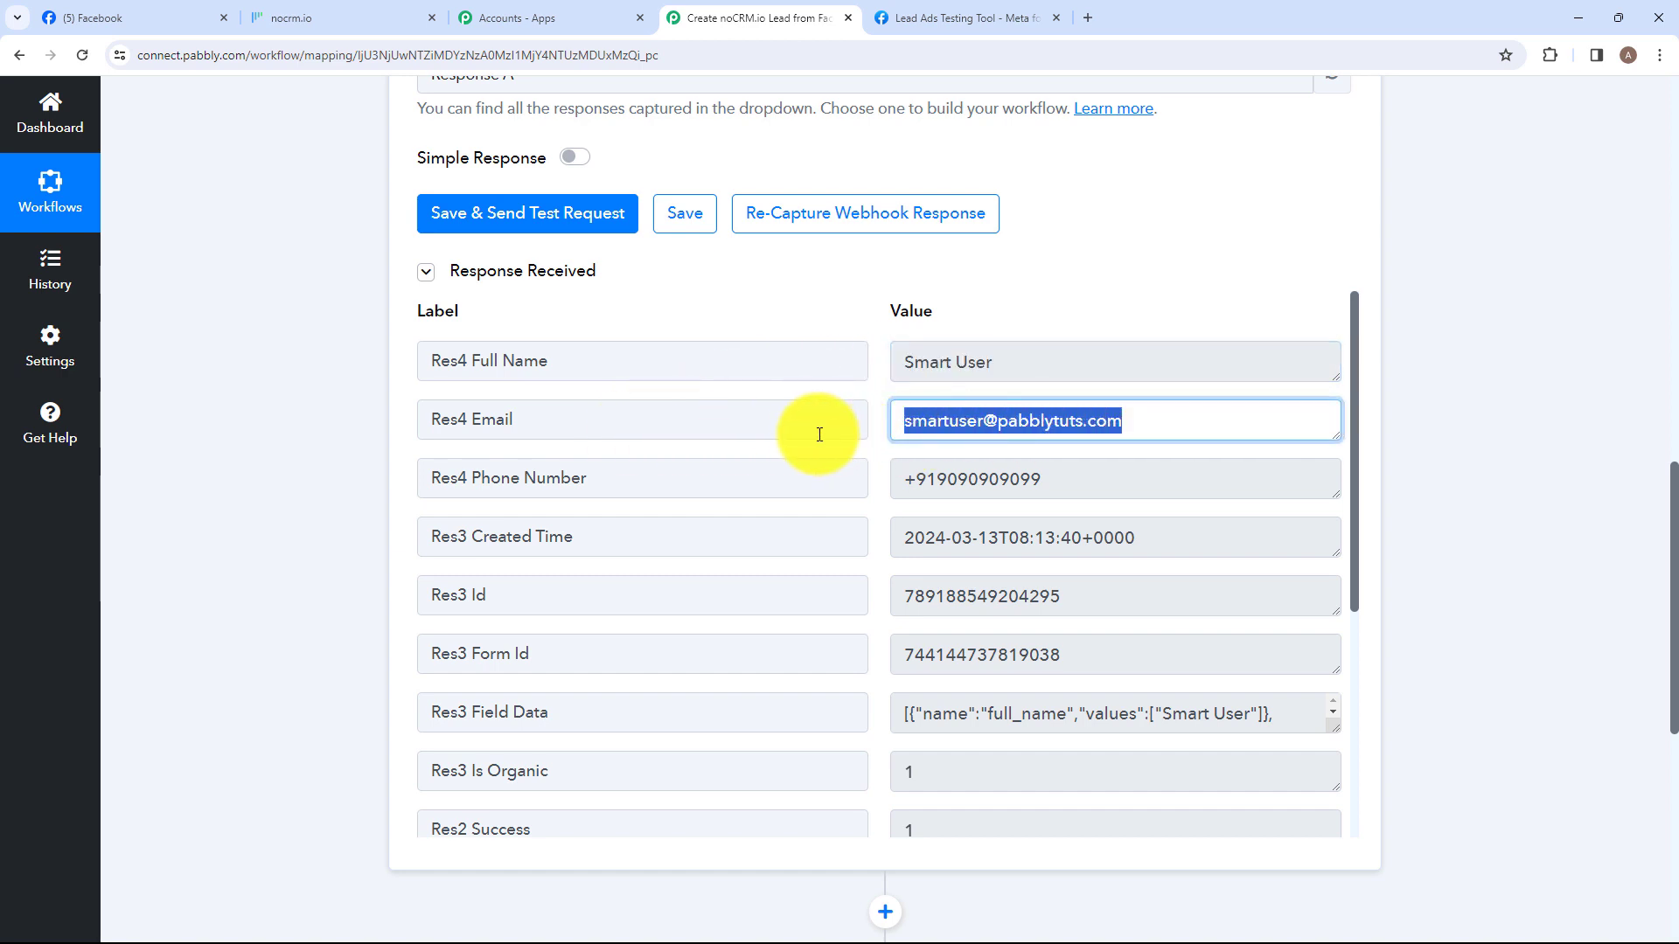
drag(1127, 482, 931, 516)
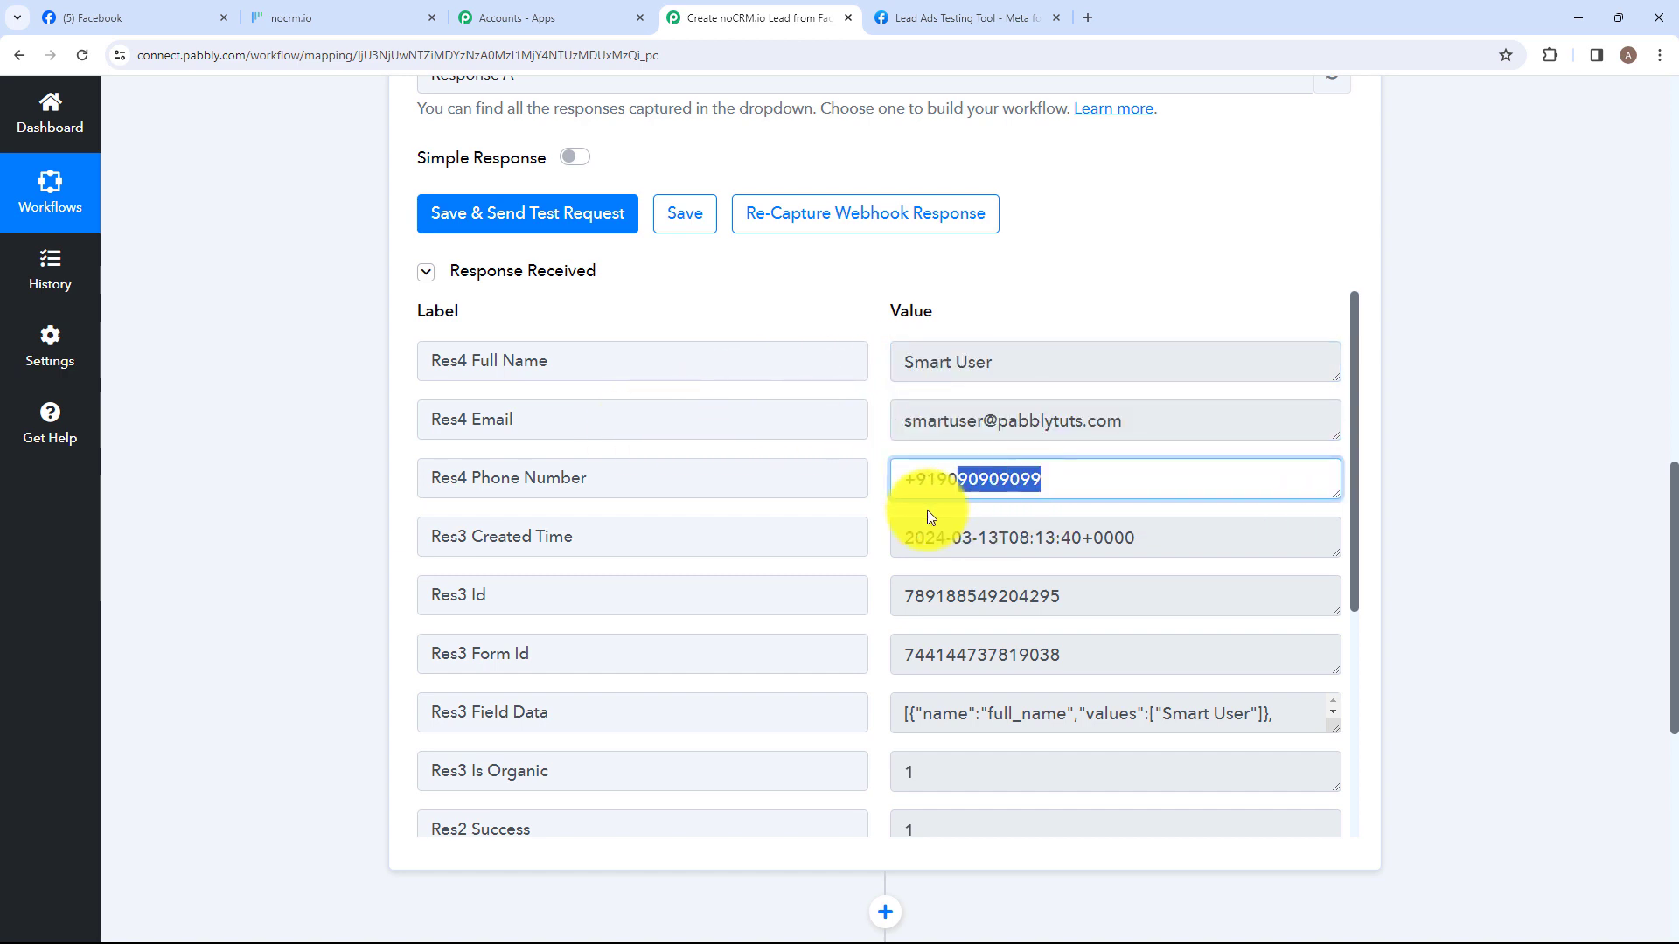
click(1012, 543)
Search for noCRM.io and choose it as the application for the workflow's action
scroll(974, 544, down, 10)
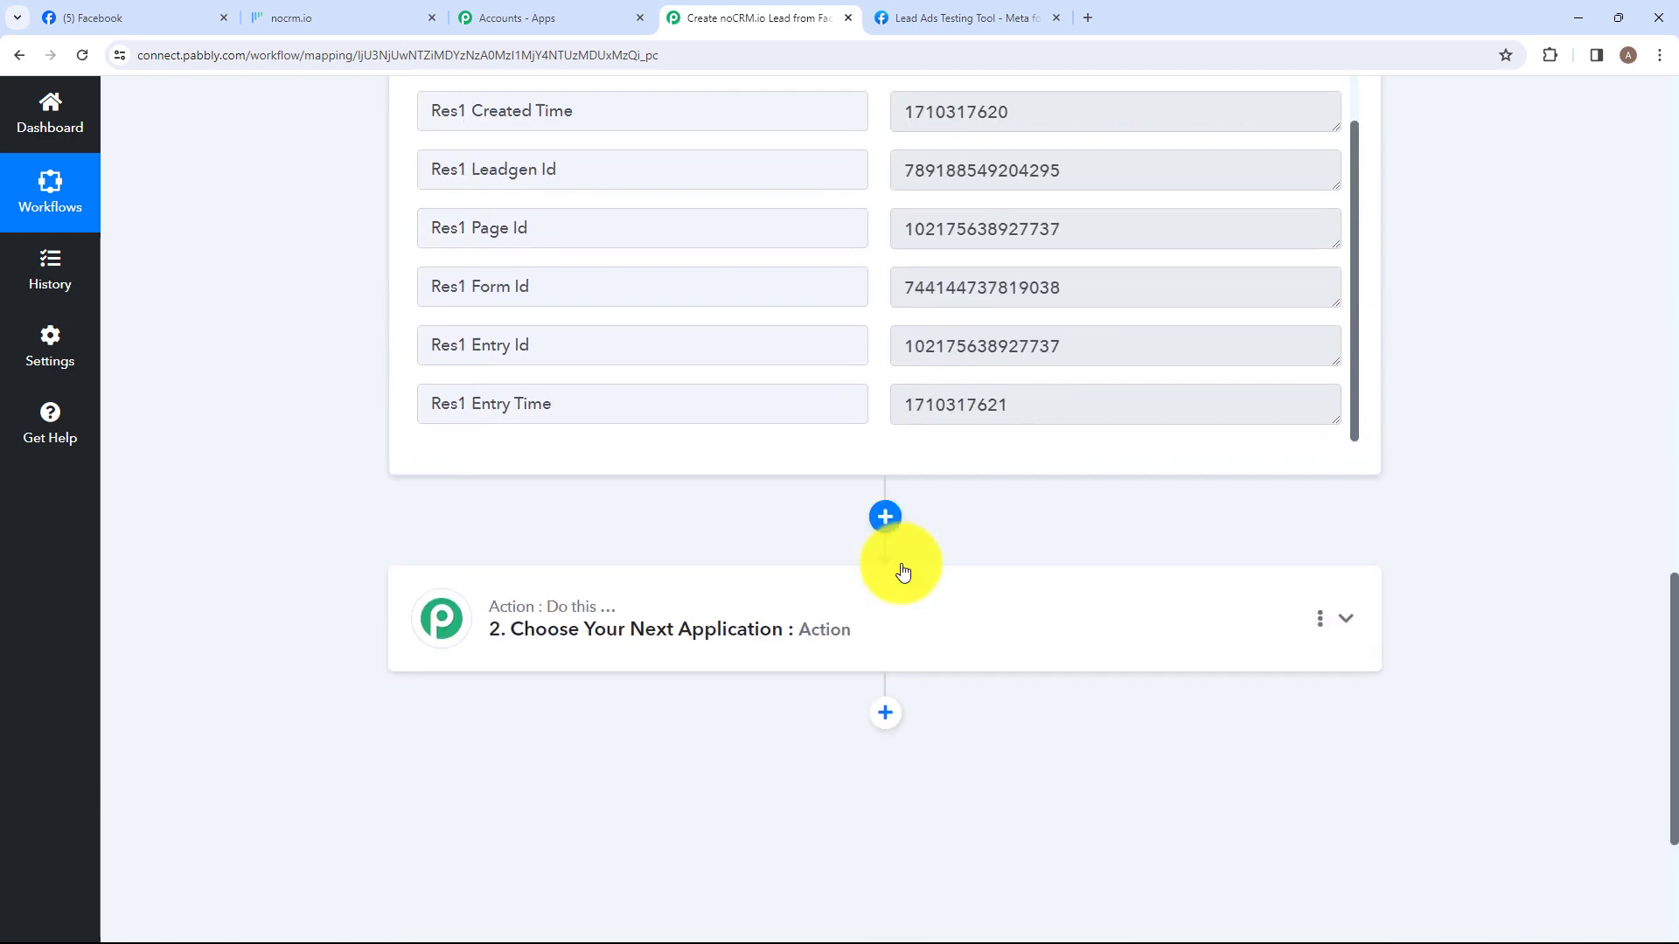
scroll(865, 507, down, 3)
click(757, 405)
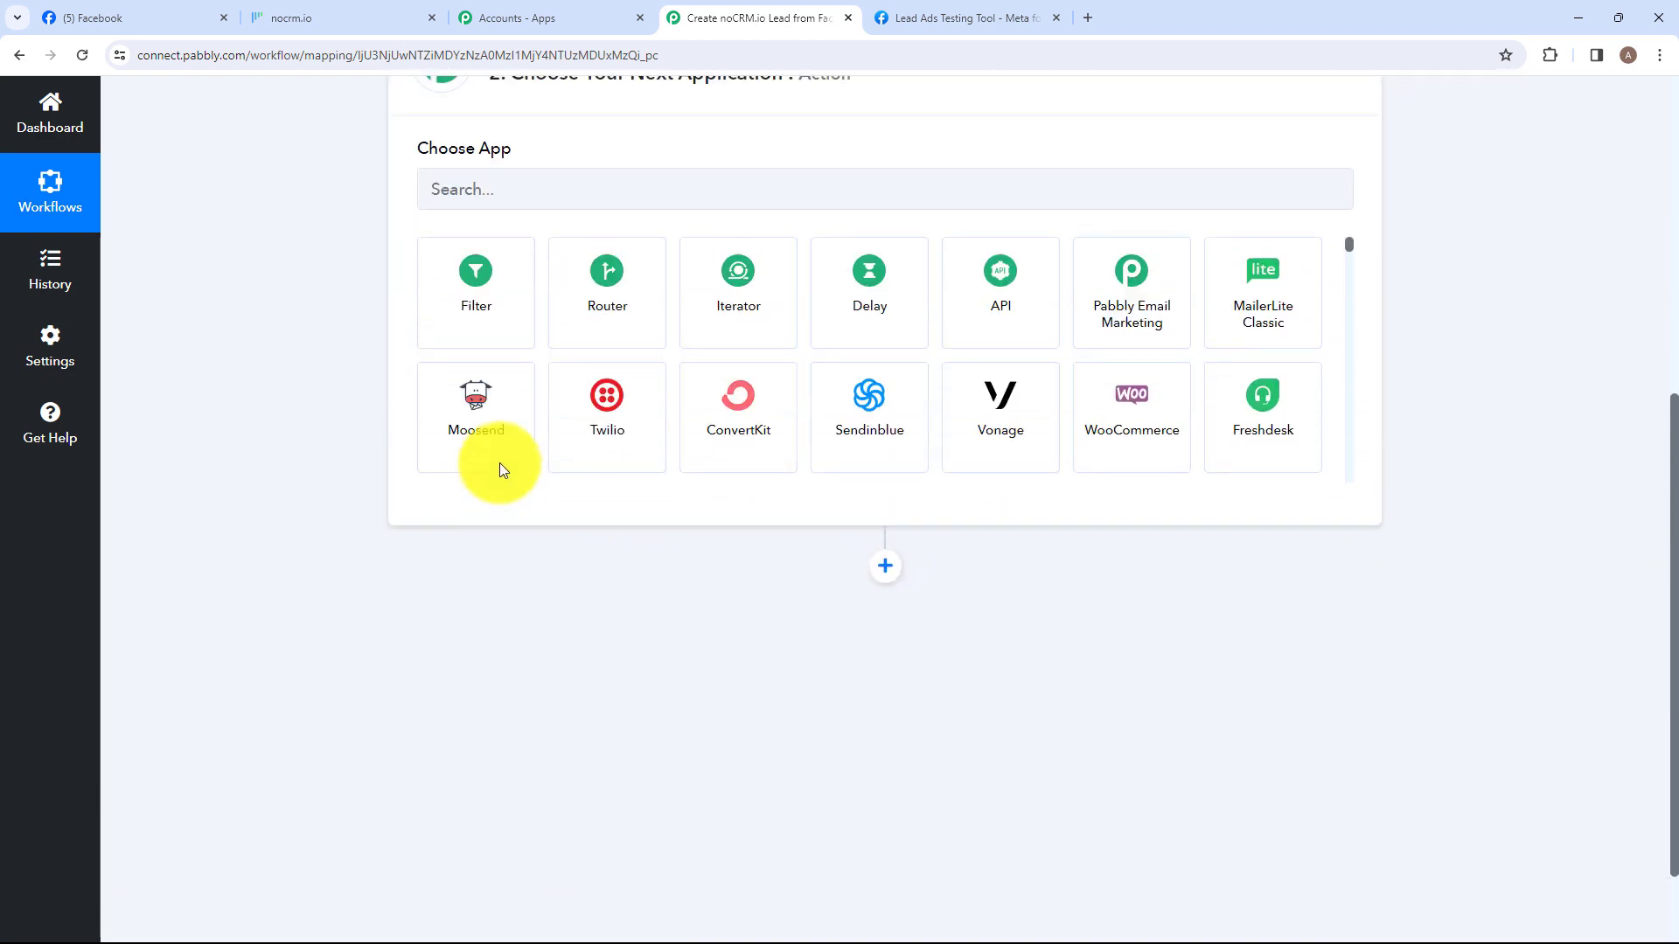
scroll(500, 463, up, 3)
click(525, 448)
key(Caps_Lock)
text(no)
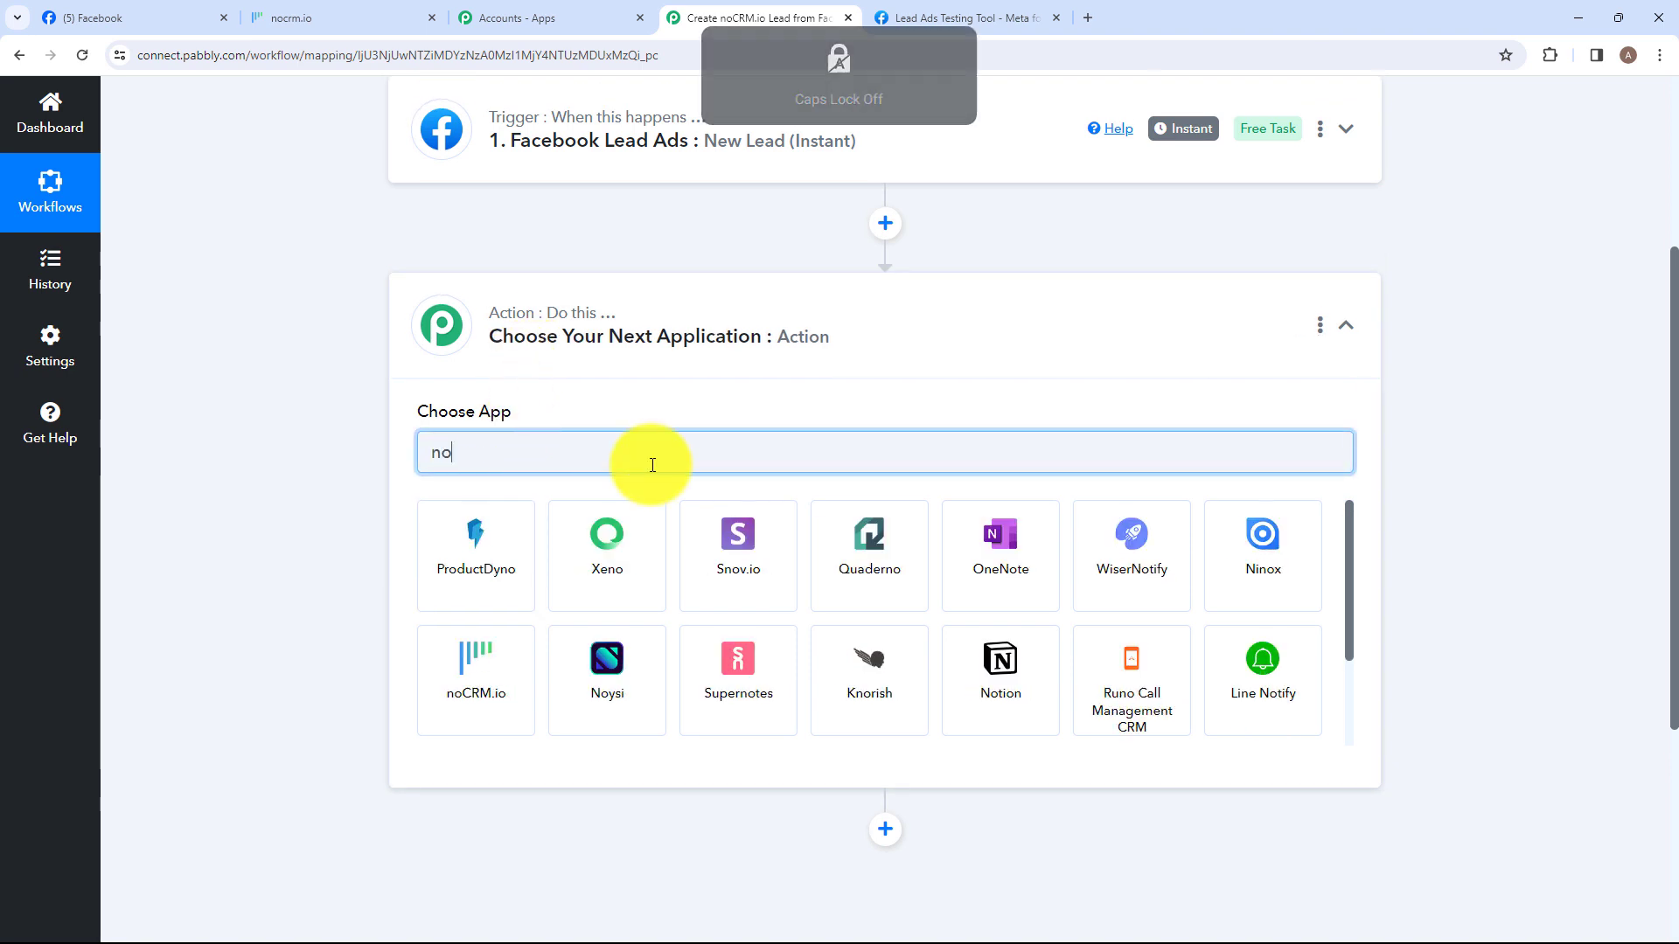
text(CRM.io)
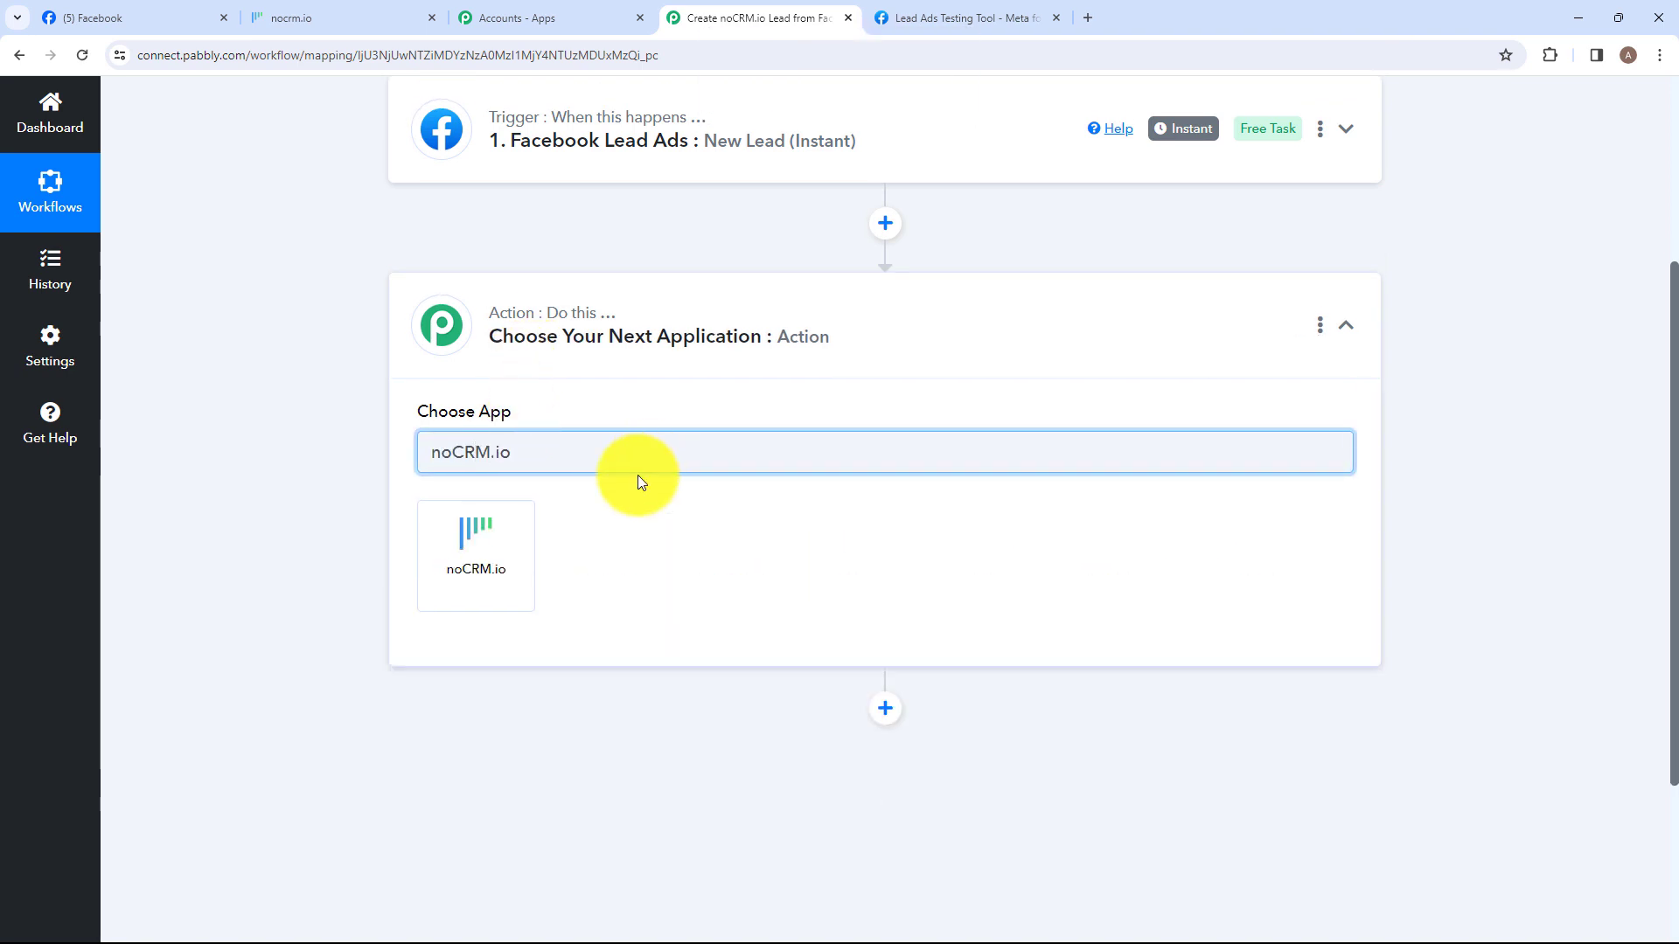
click(487, 552)
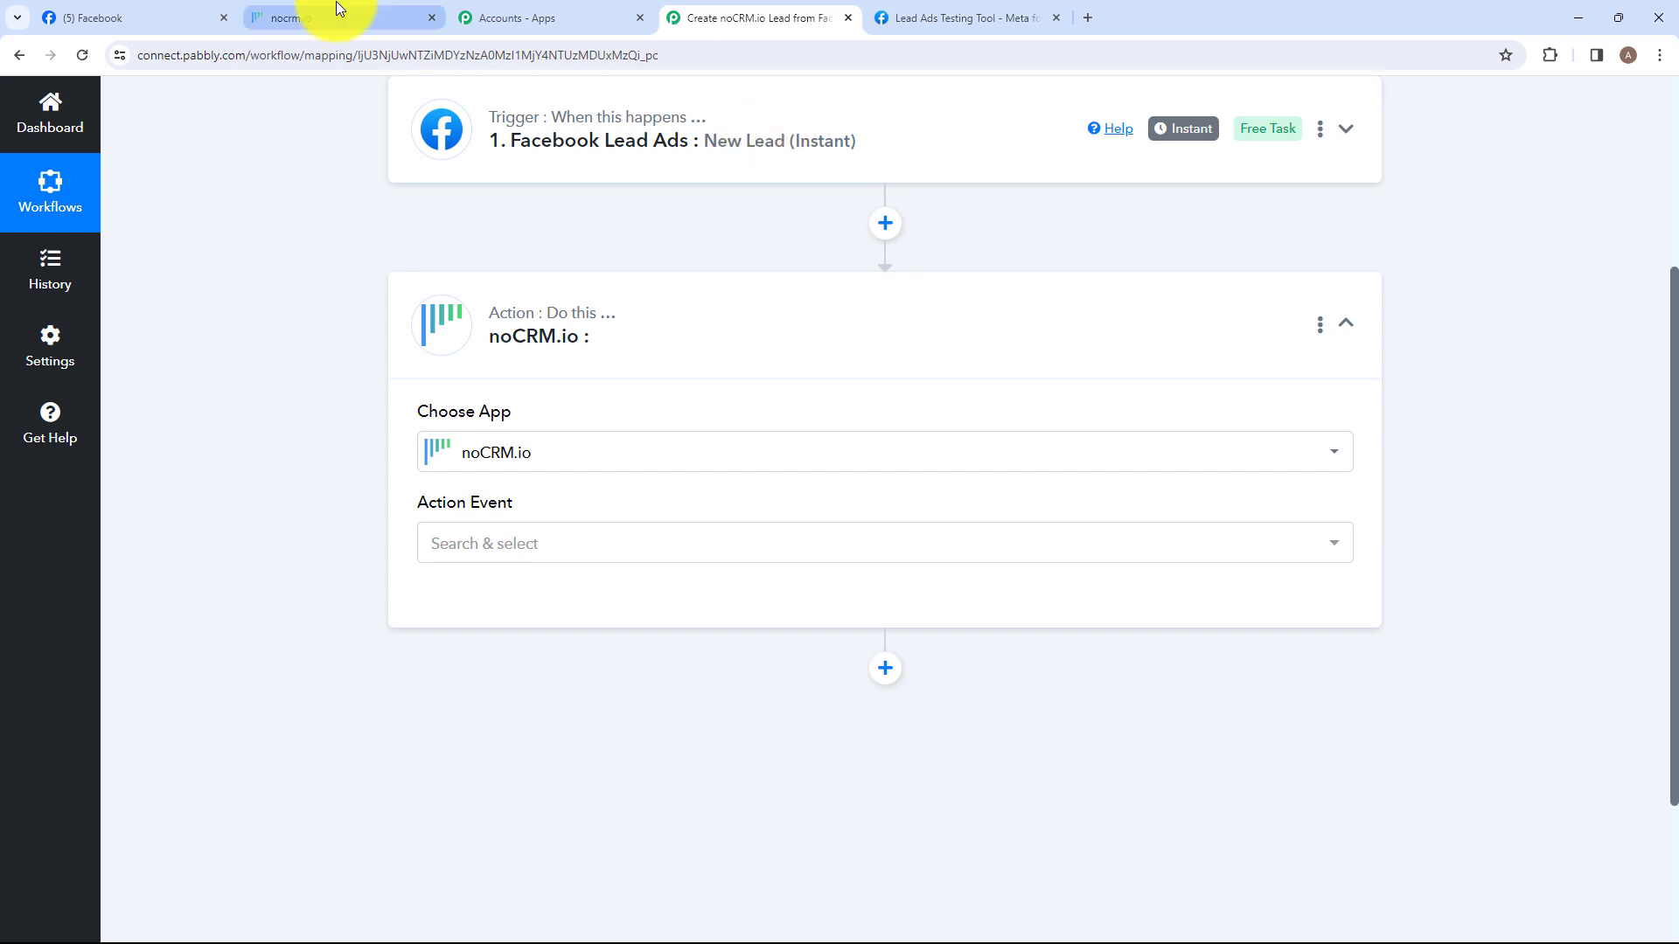
Check the existing leads in noCRM.io and set the workflow's action event to Create Lead
click(336, 5)
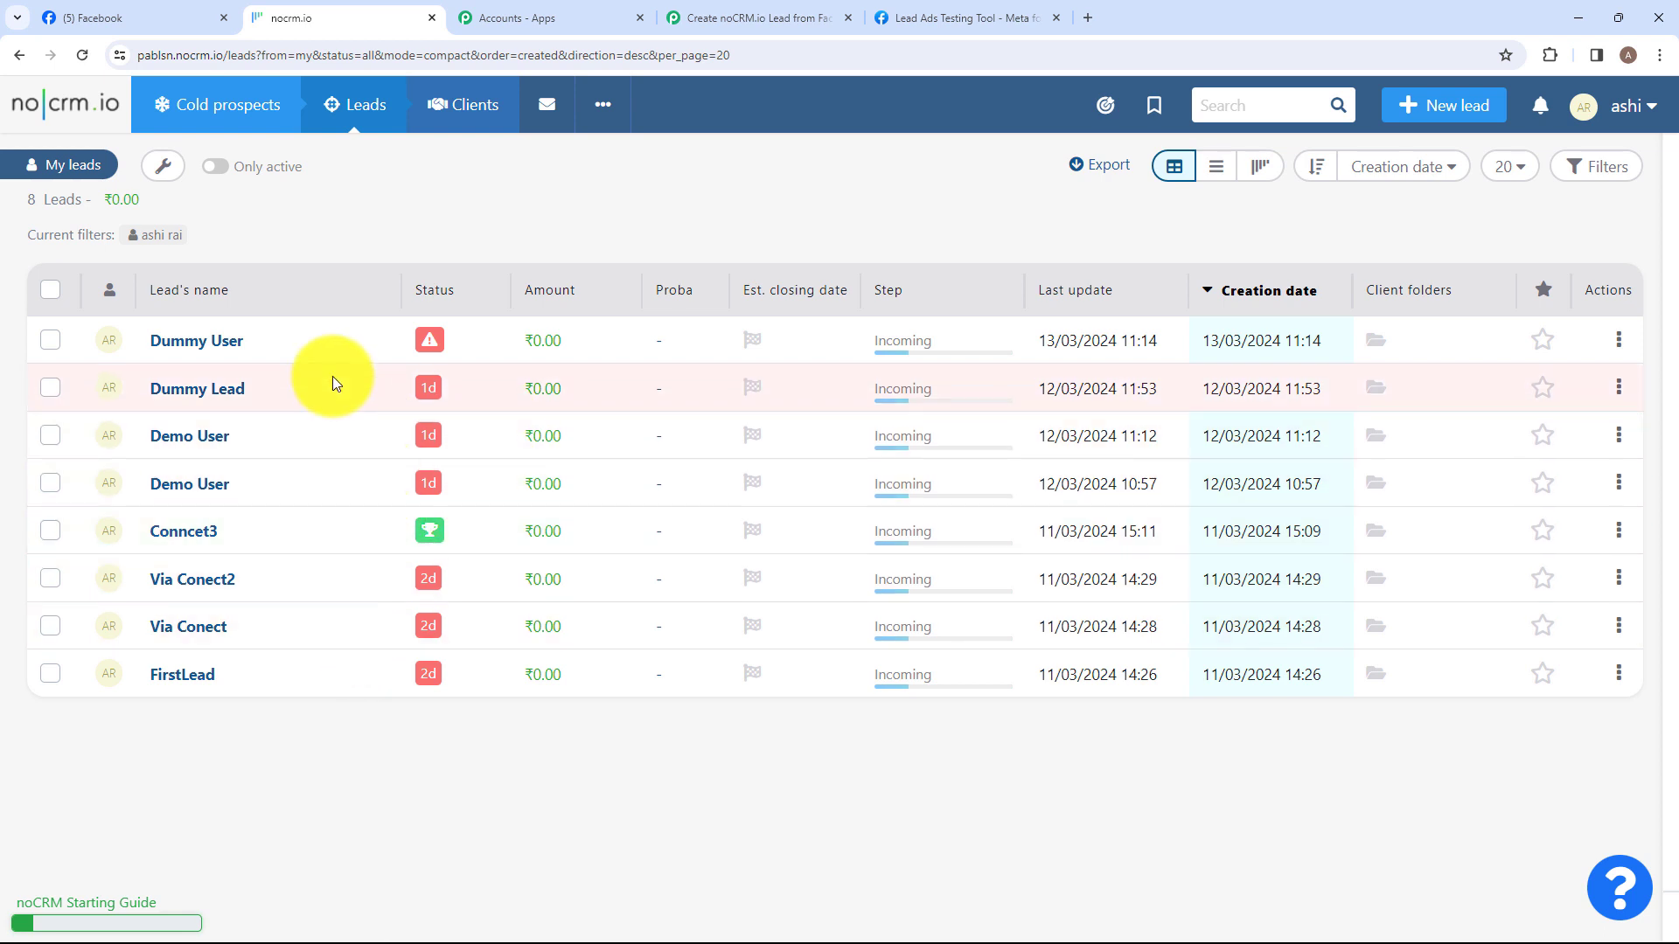
click(757, 19)
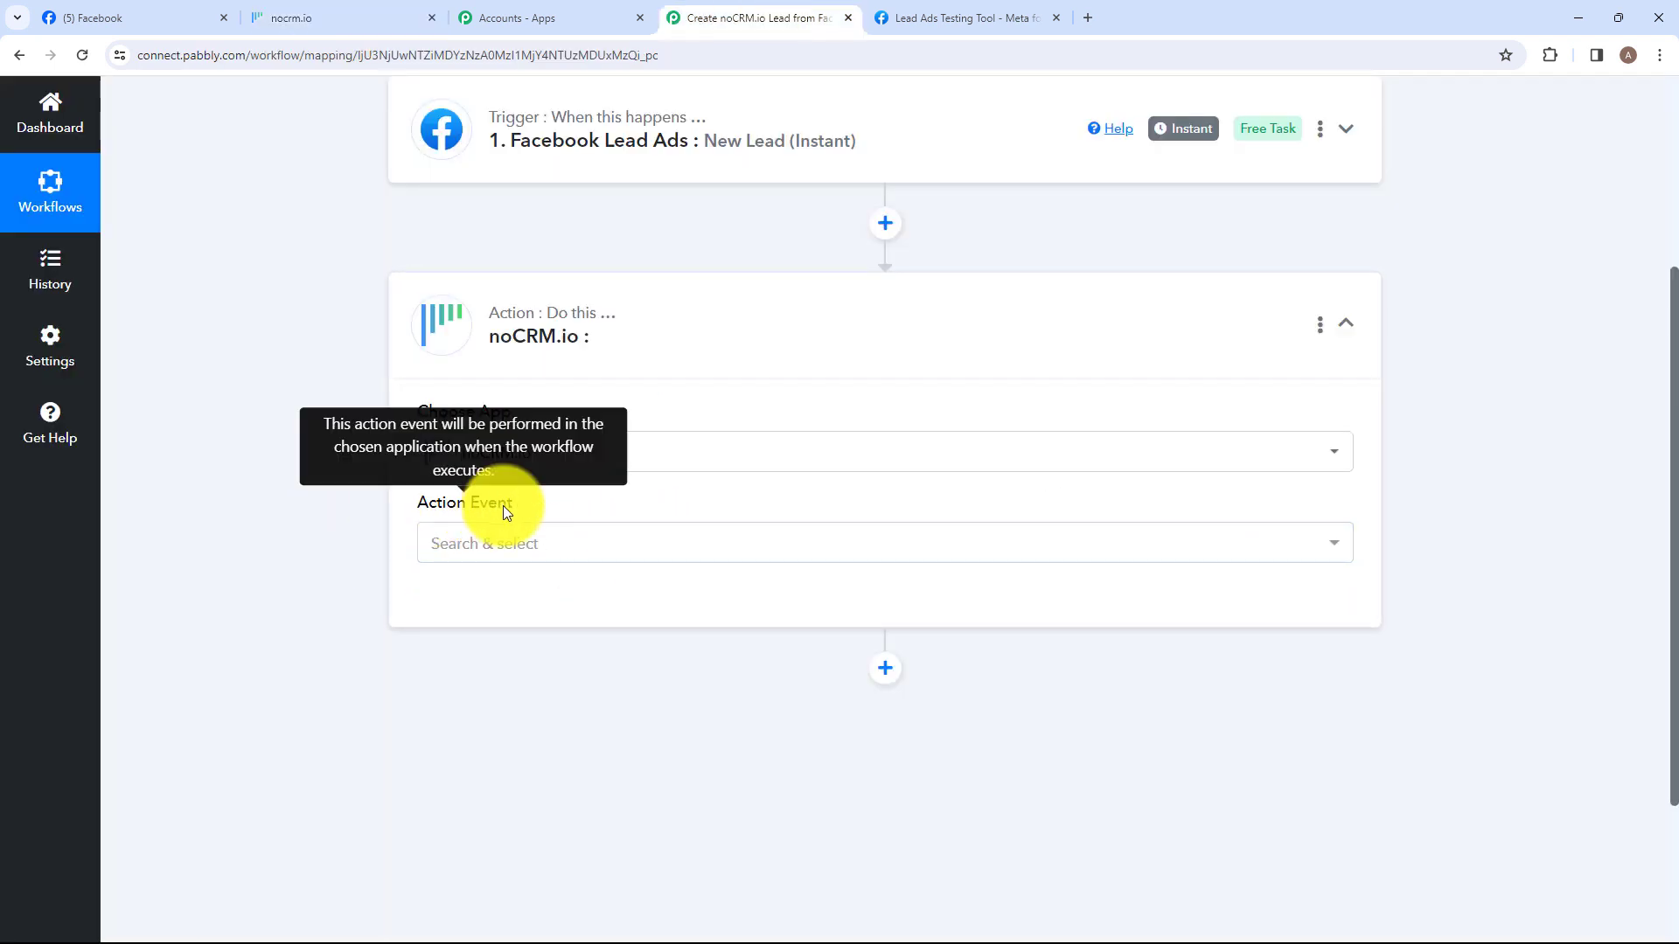
click(522, 550)
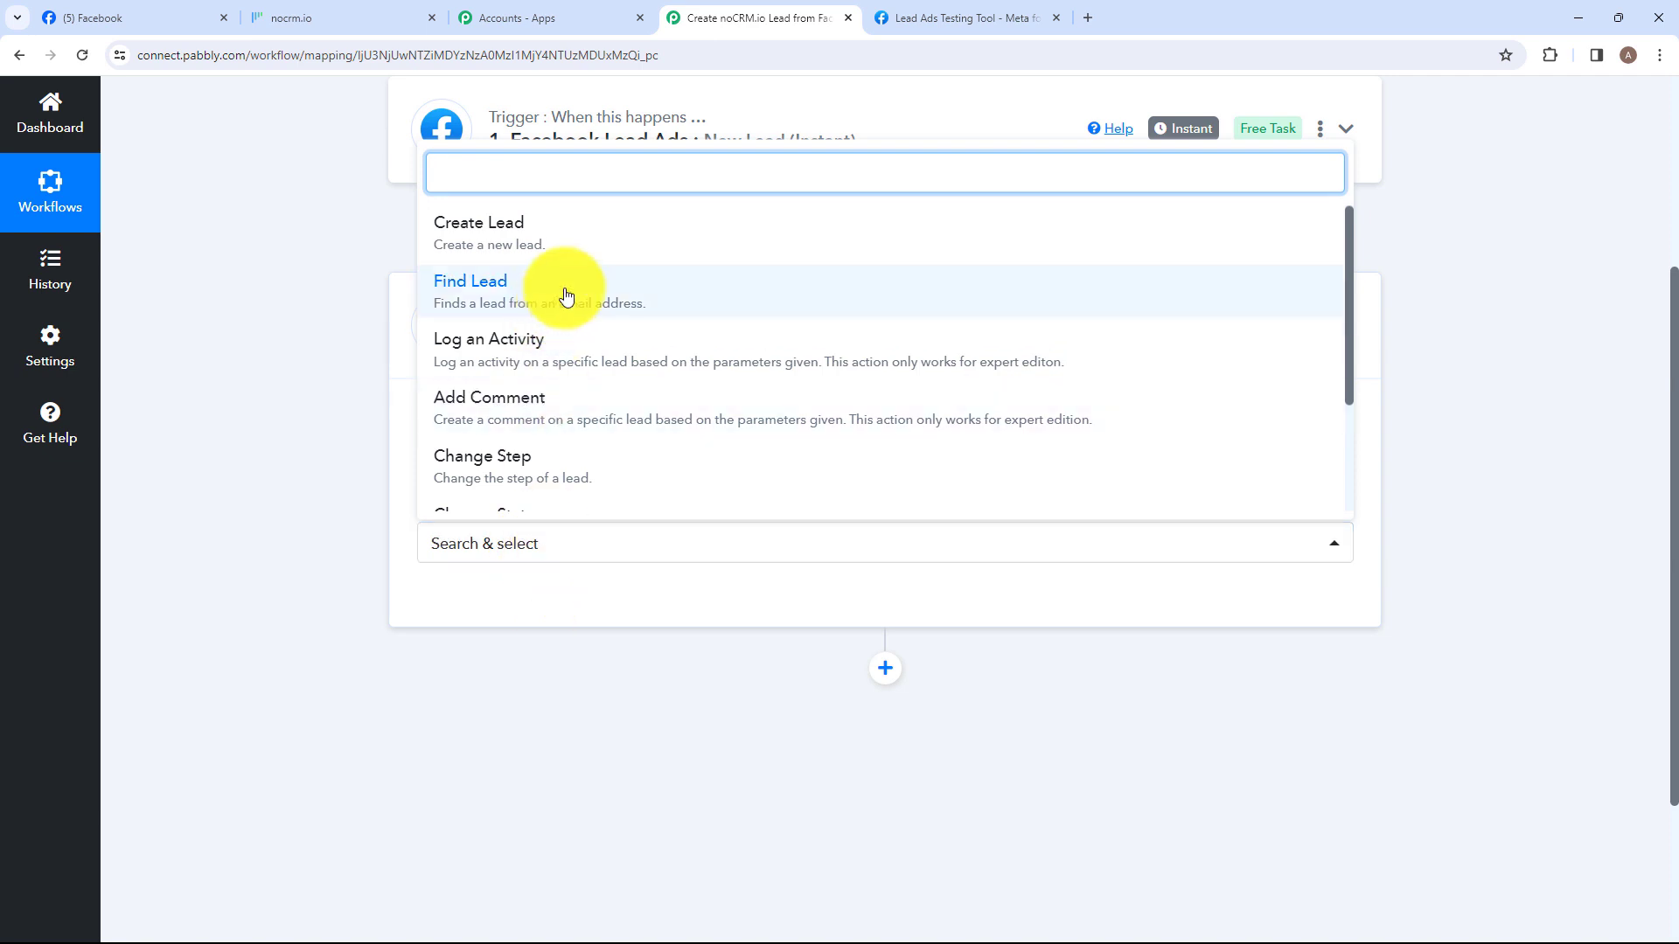
scroll(580, 407, down, 2)
scroll(573, 398, up, 2)
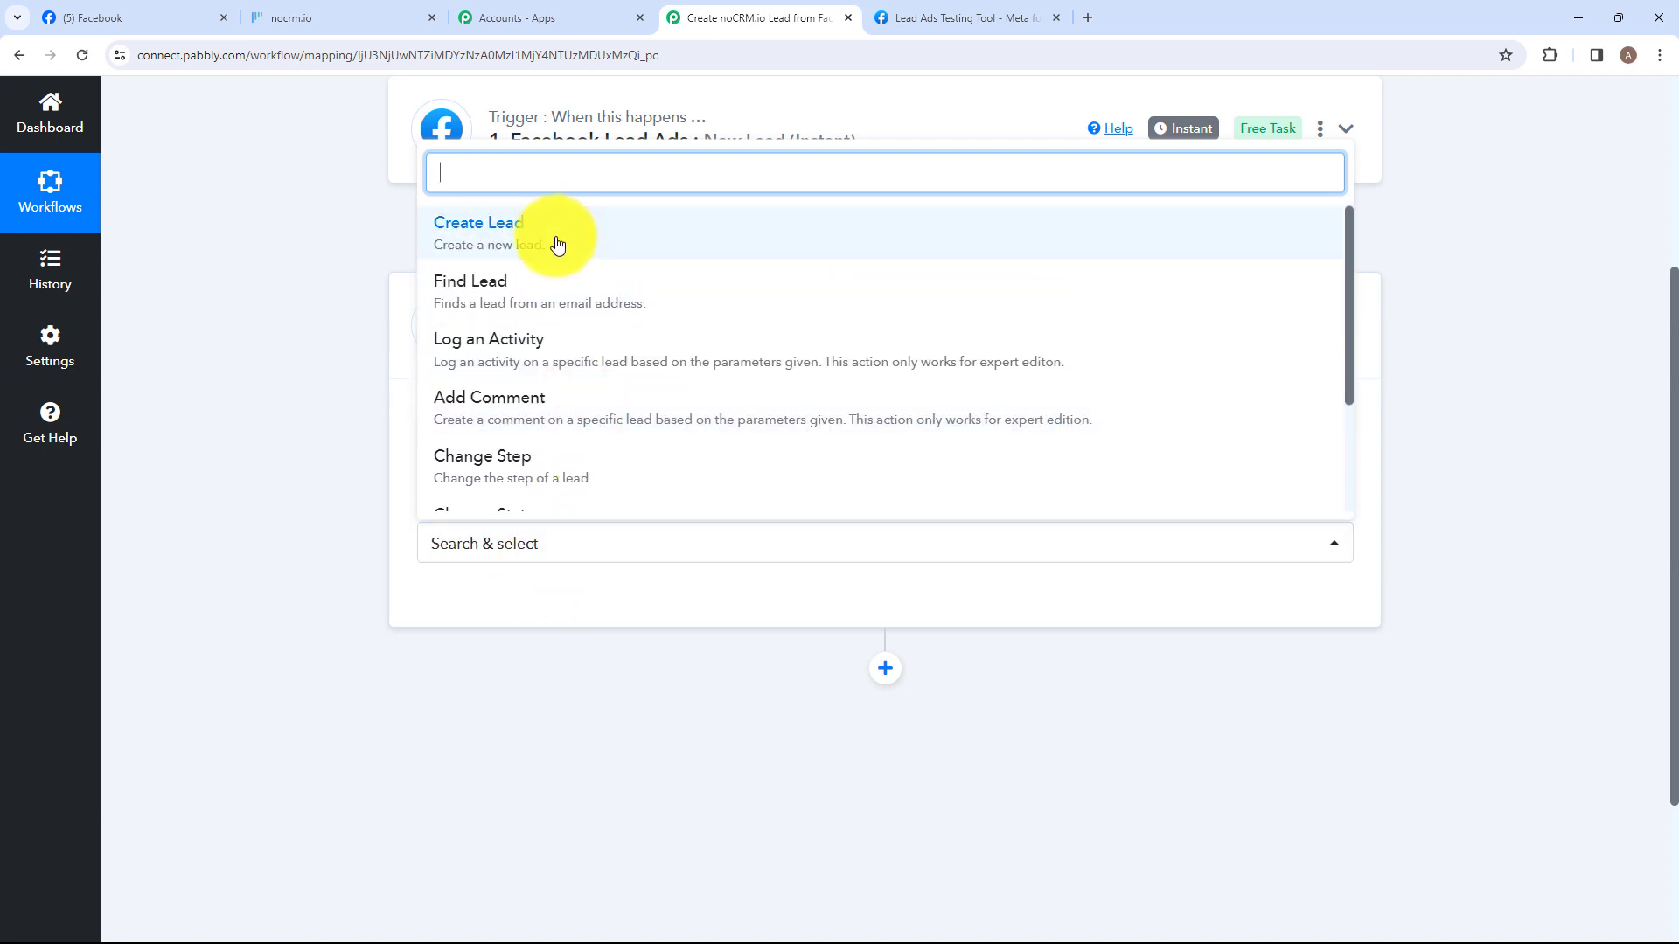
click(547, 245)
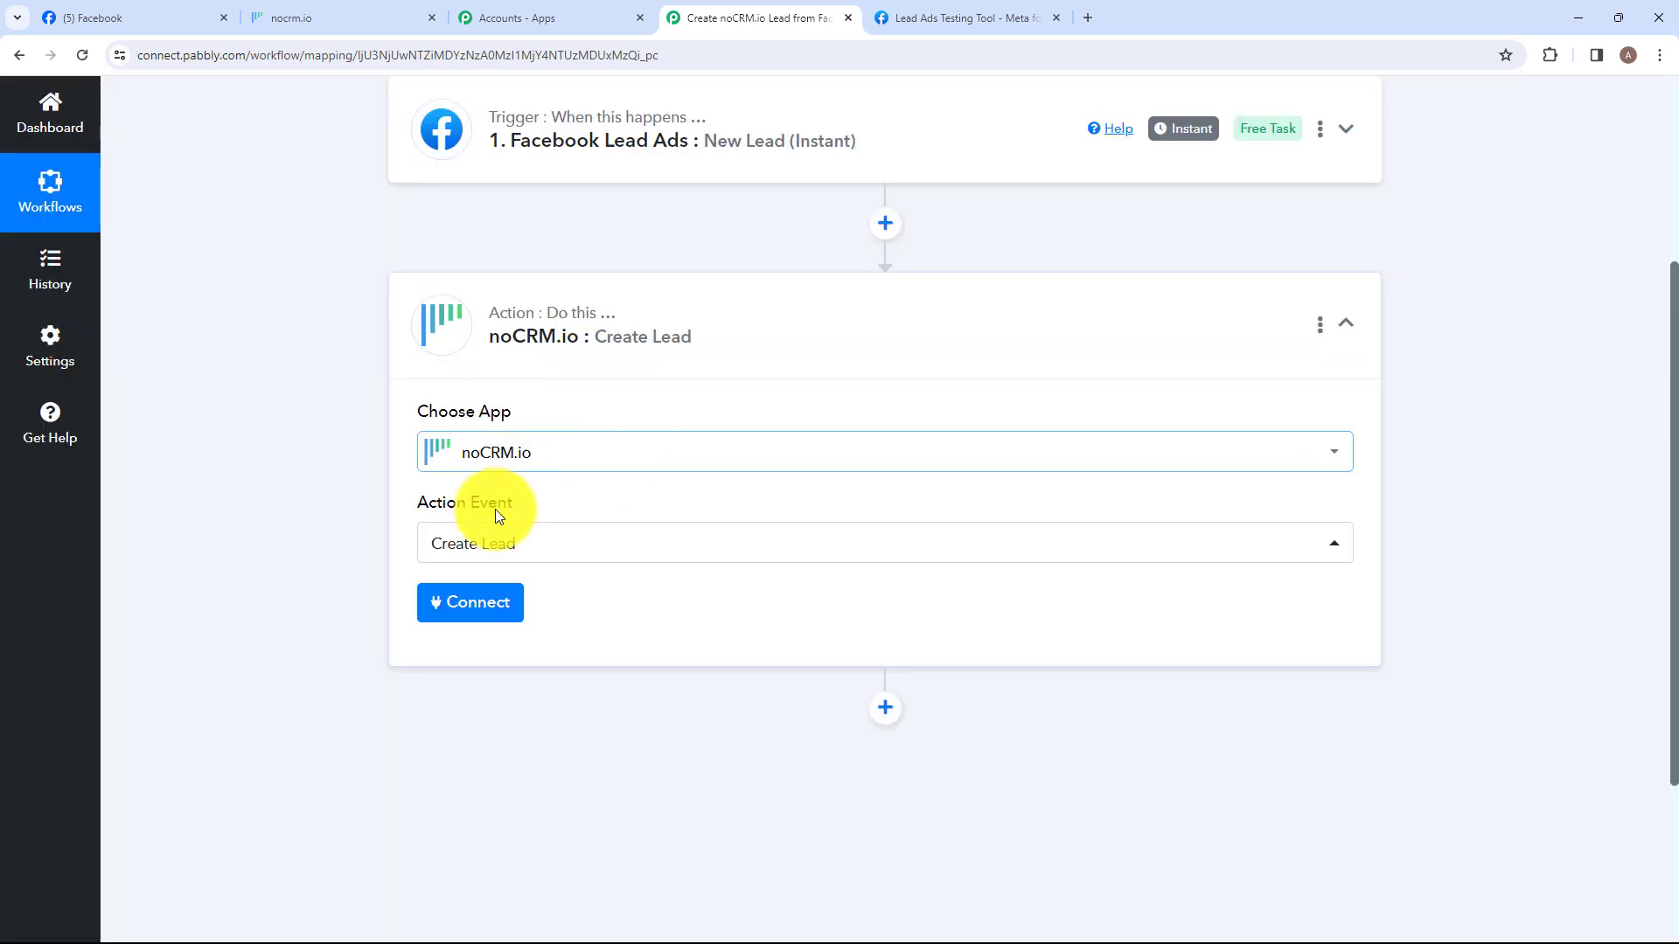
Start a new noCRM.io connection for the action and fill in its account name, copied from the subdomain of the noCRM.io web address
click(487, 605)
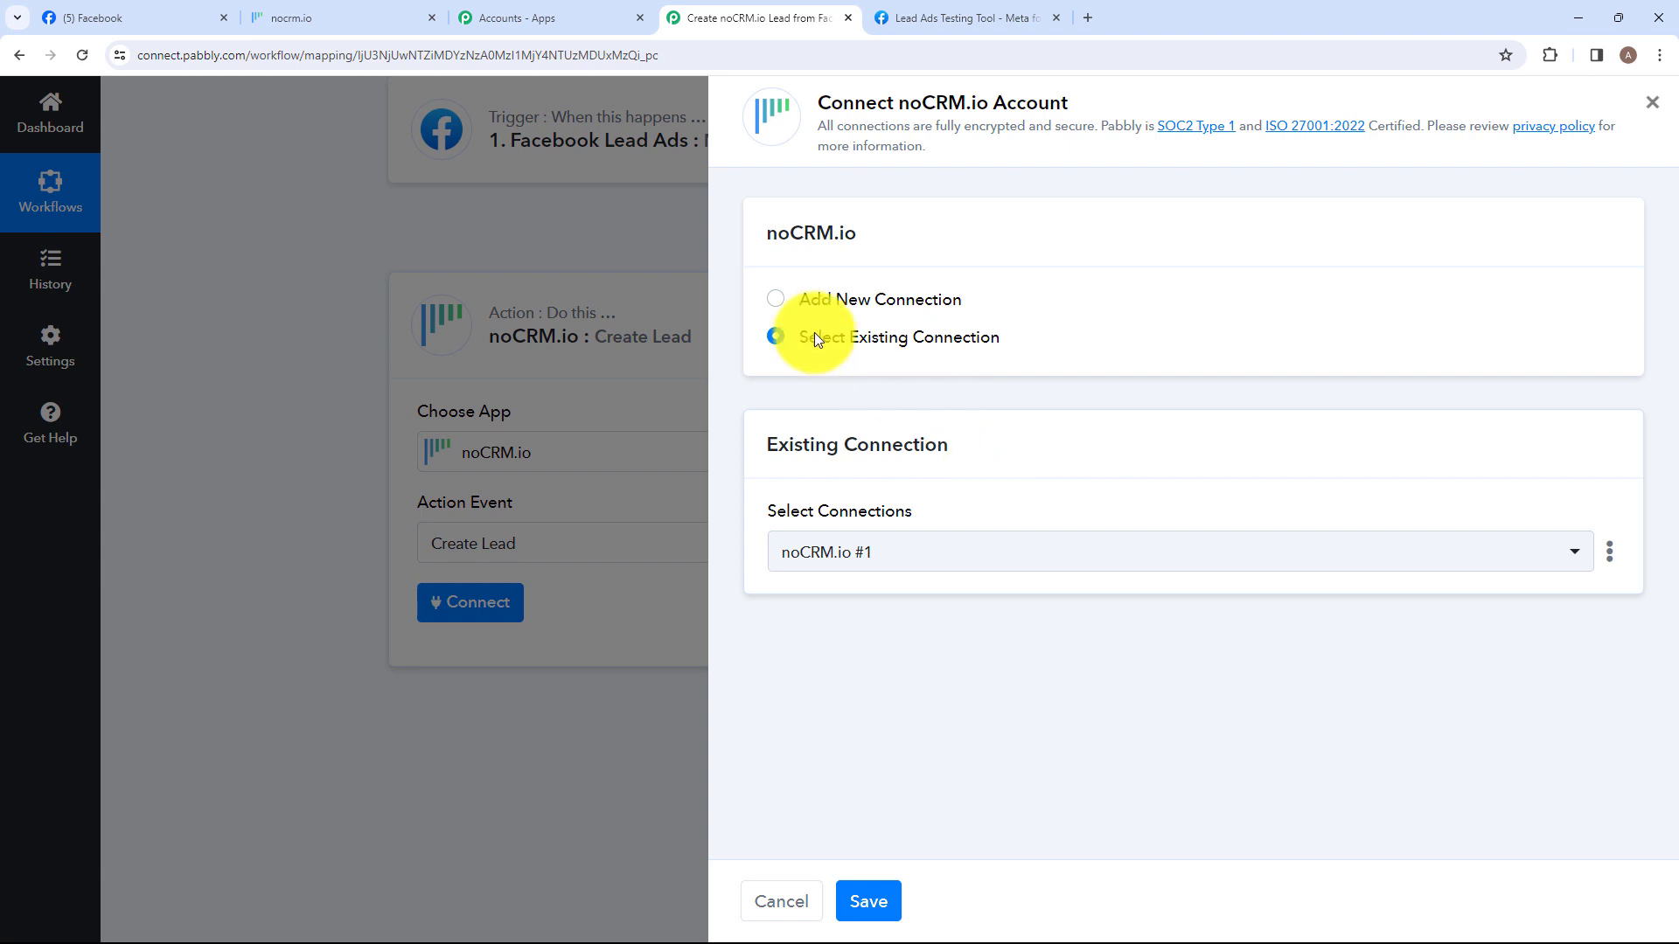
click(779, 308)
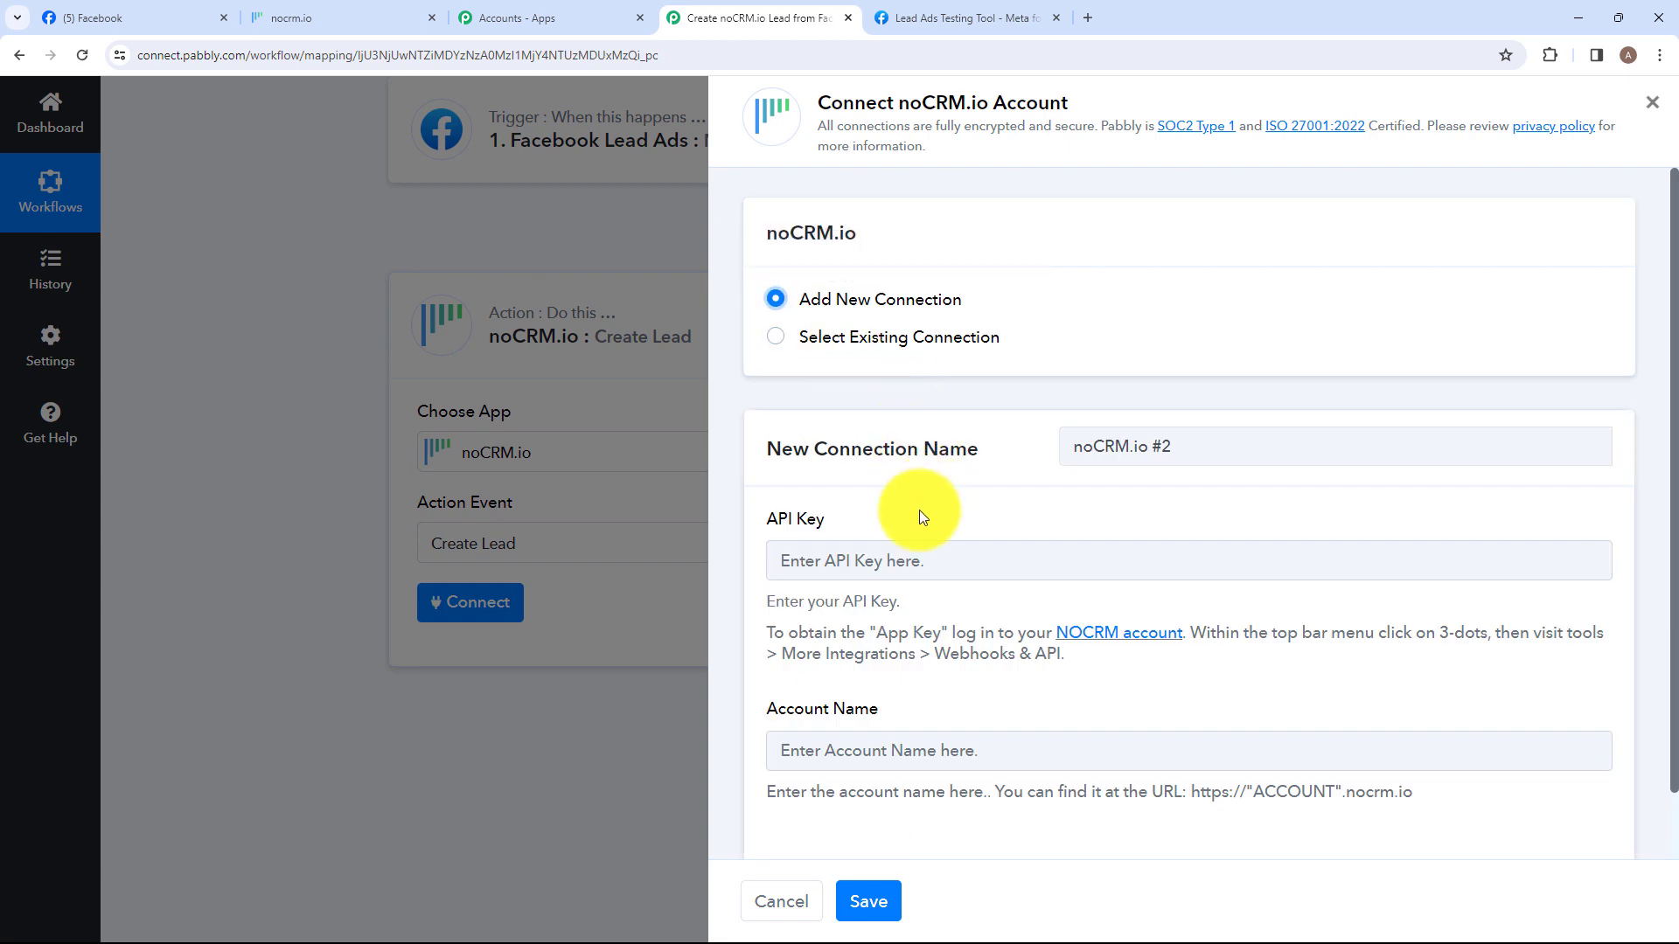
scroll(919, 516, down, 1)
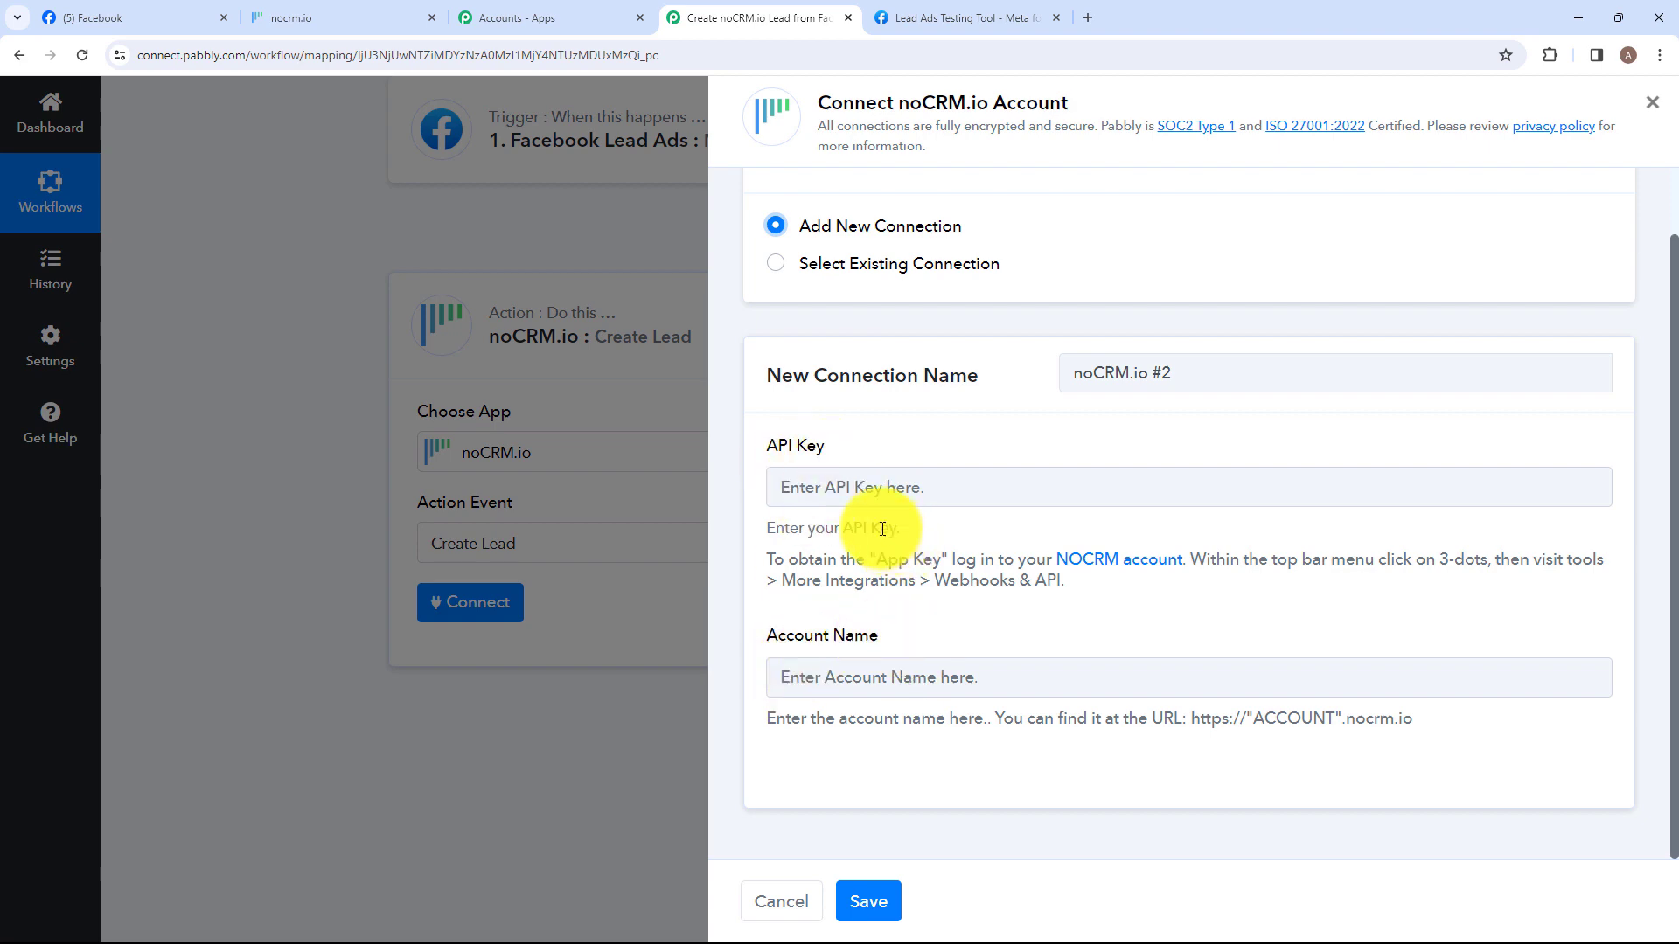
click(323, 23)
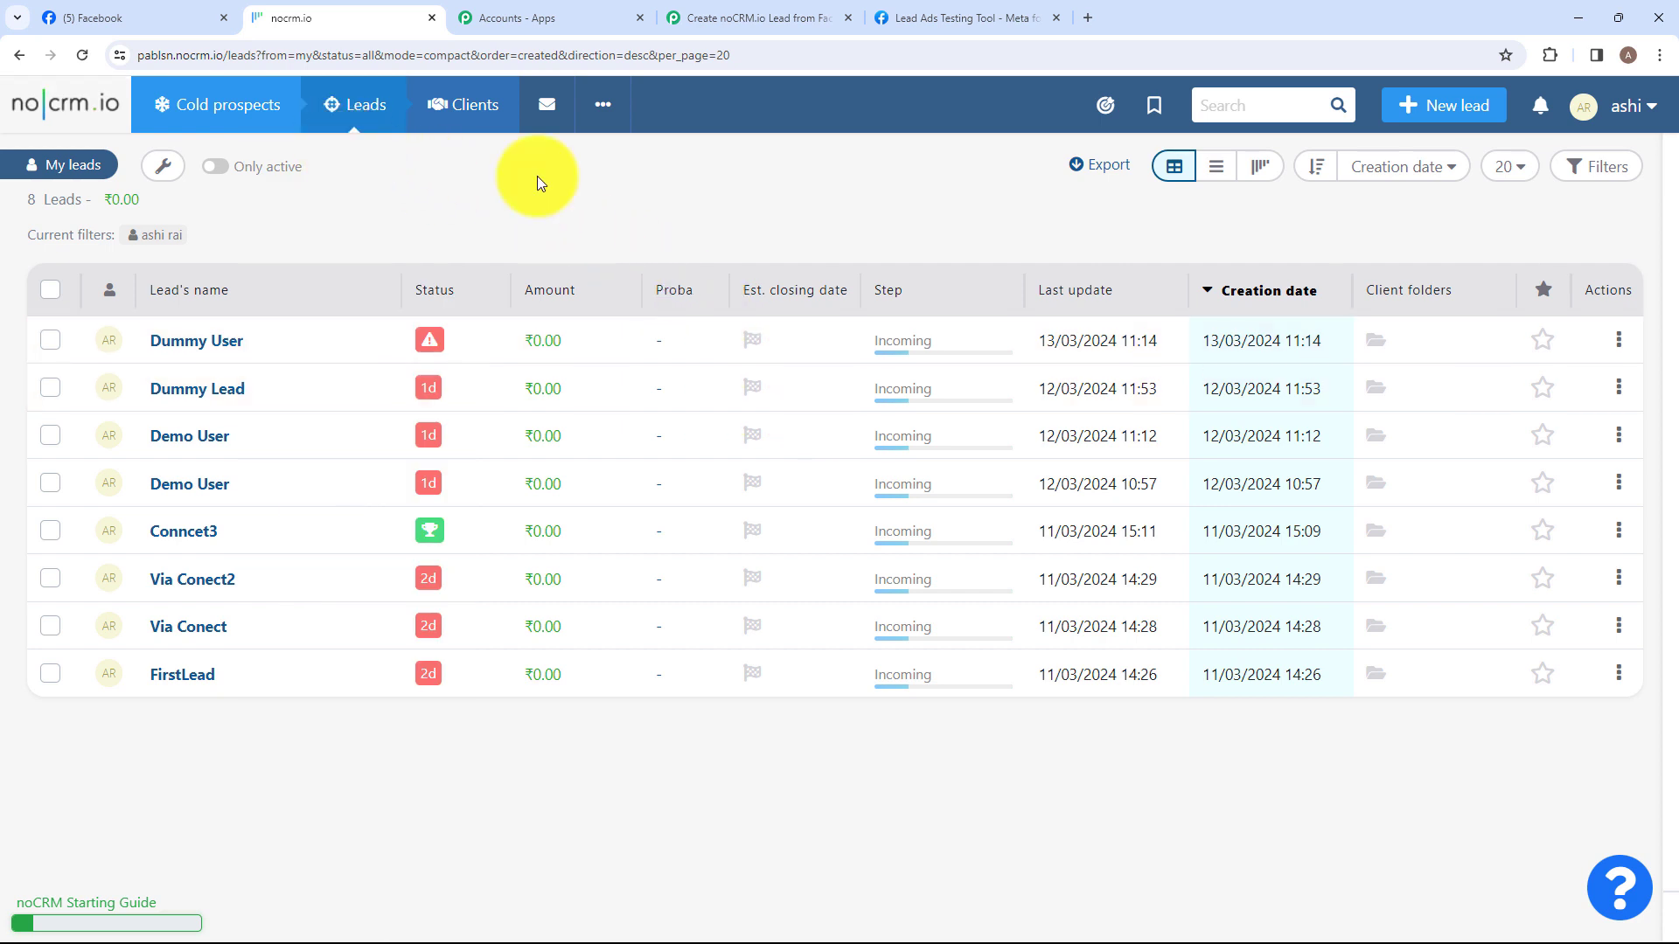
click(172, 56)
double_click(138, 53)
key(ctrl+c)
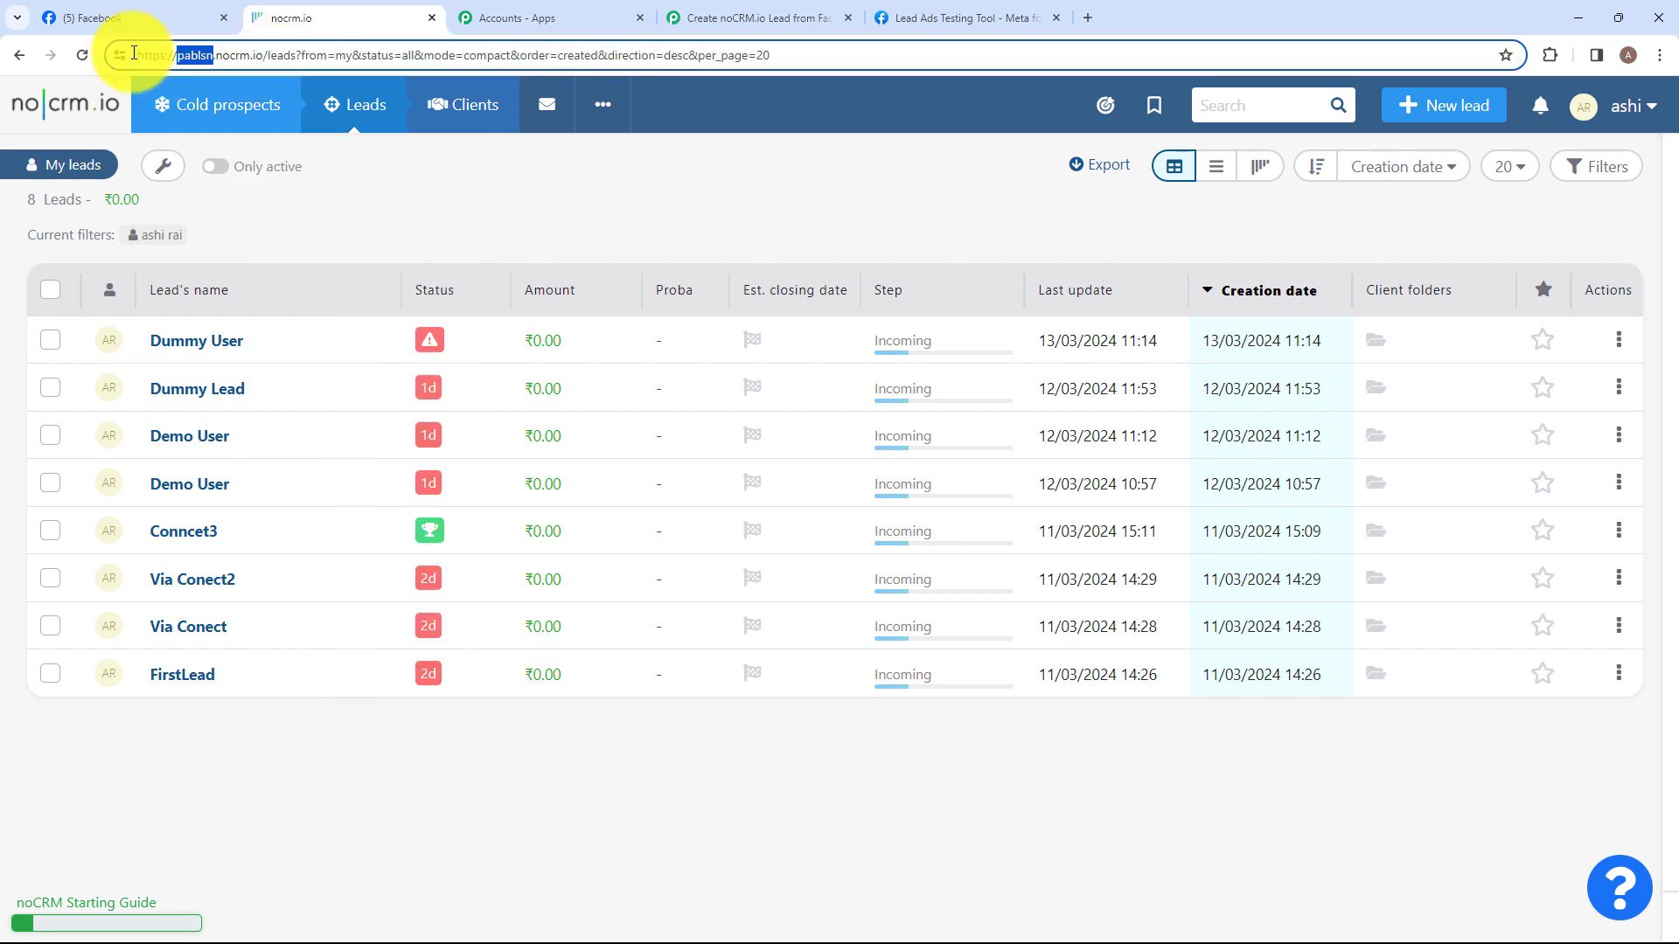
click(712, 17)
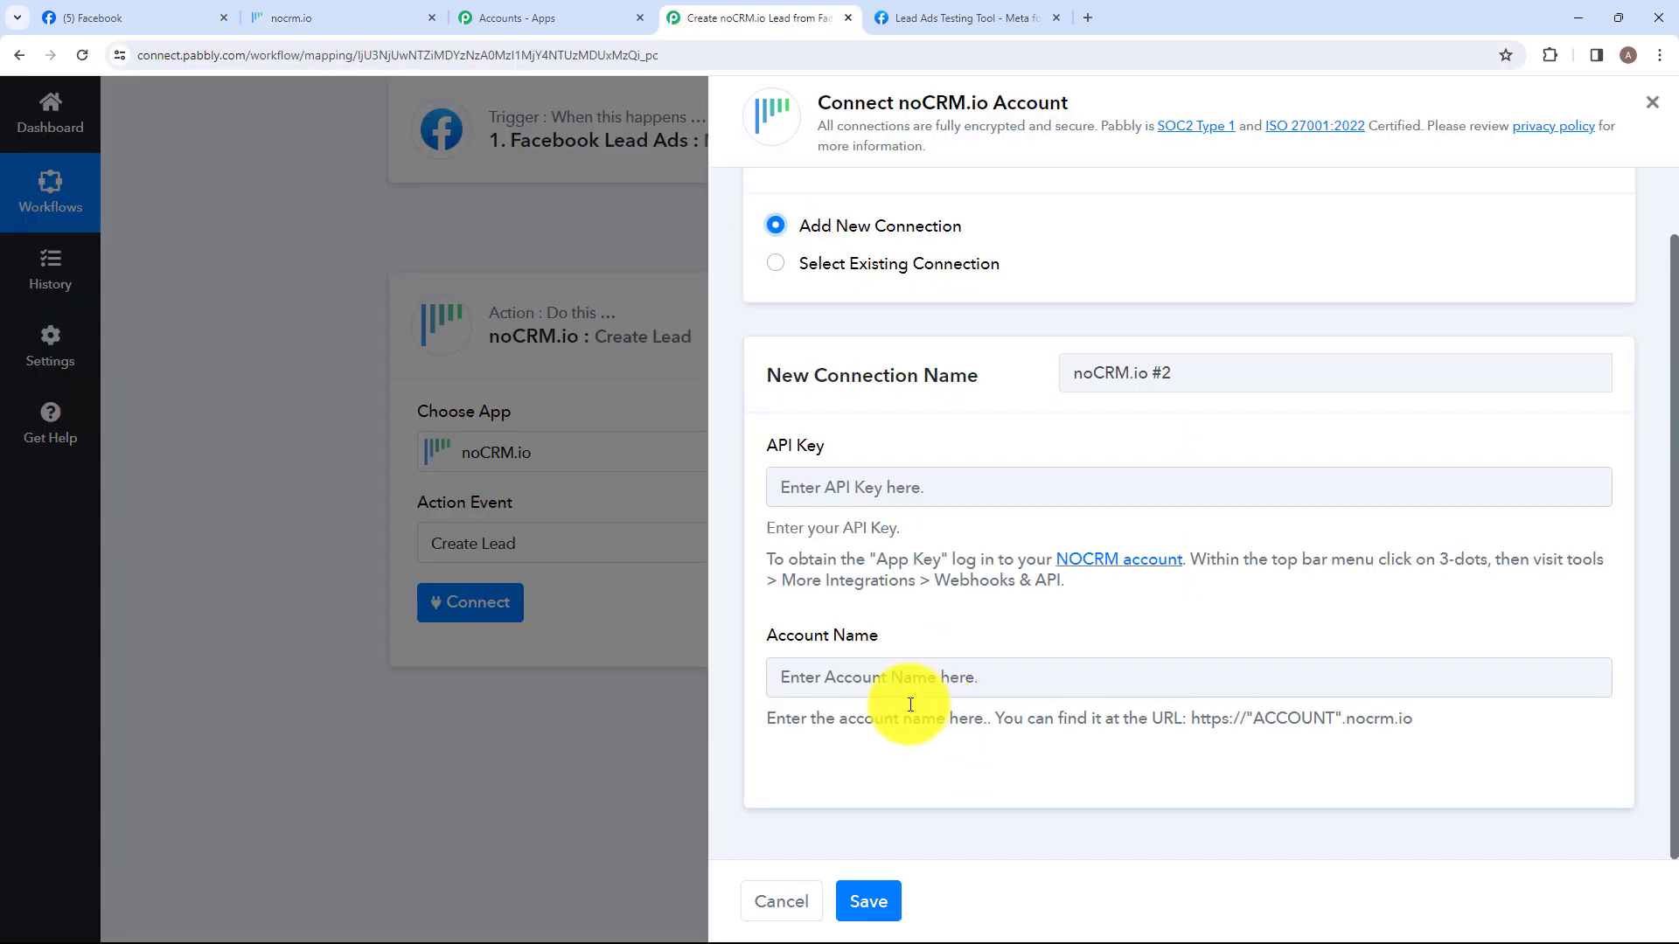
click(885, 681)
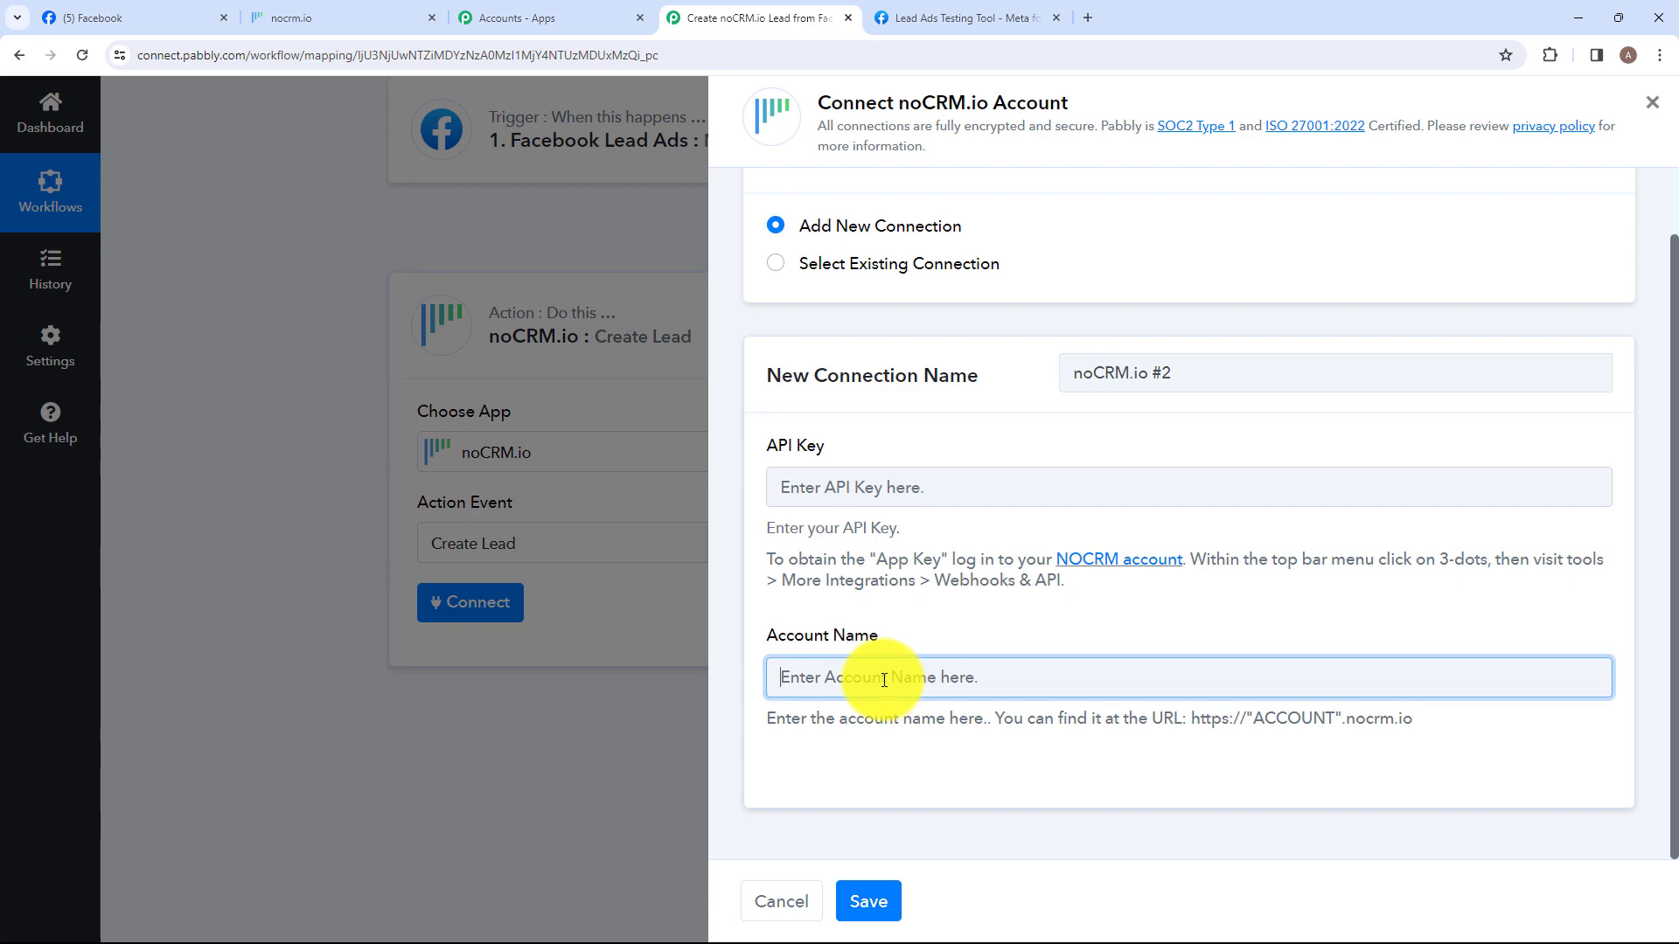
key(ctrl+v)
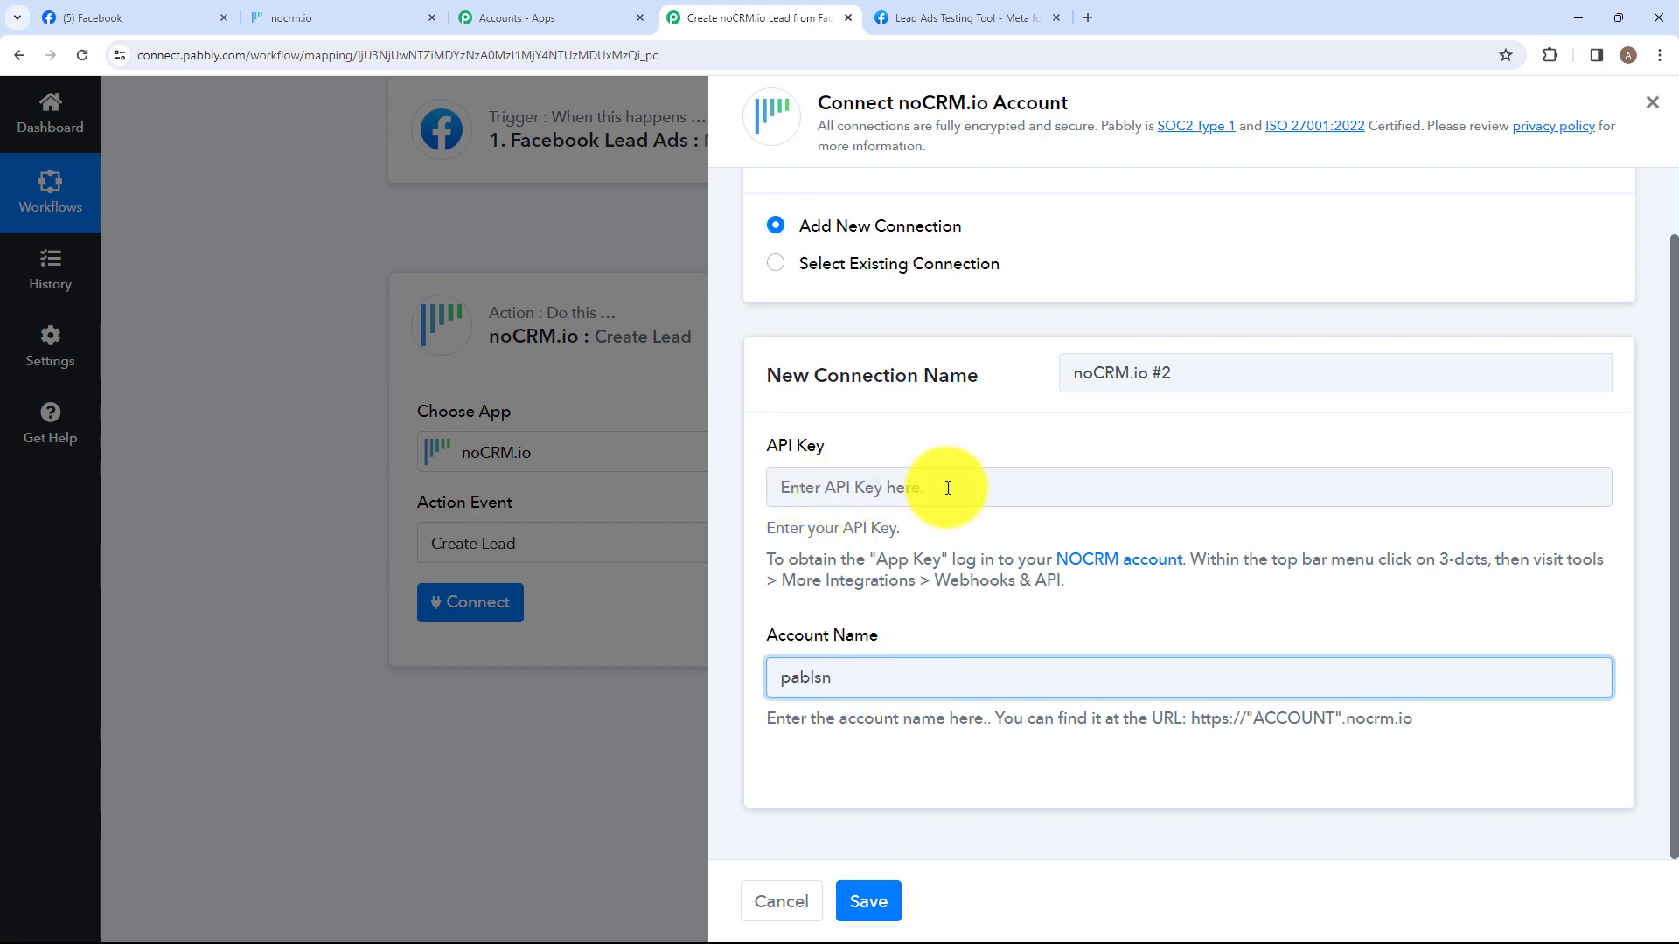
Go to noCRM.io and open the API Keys page under the admin panel's API integrations
click(353, 12)
mouse_move(1587, 121)
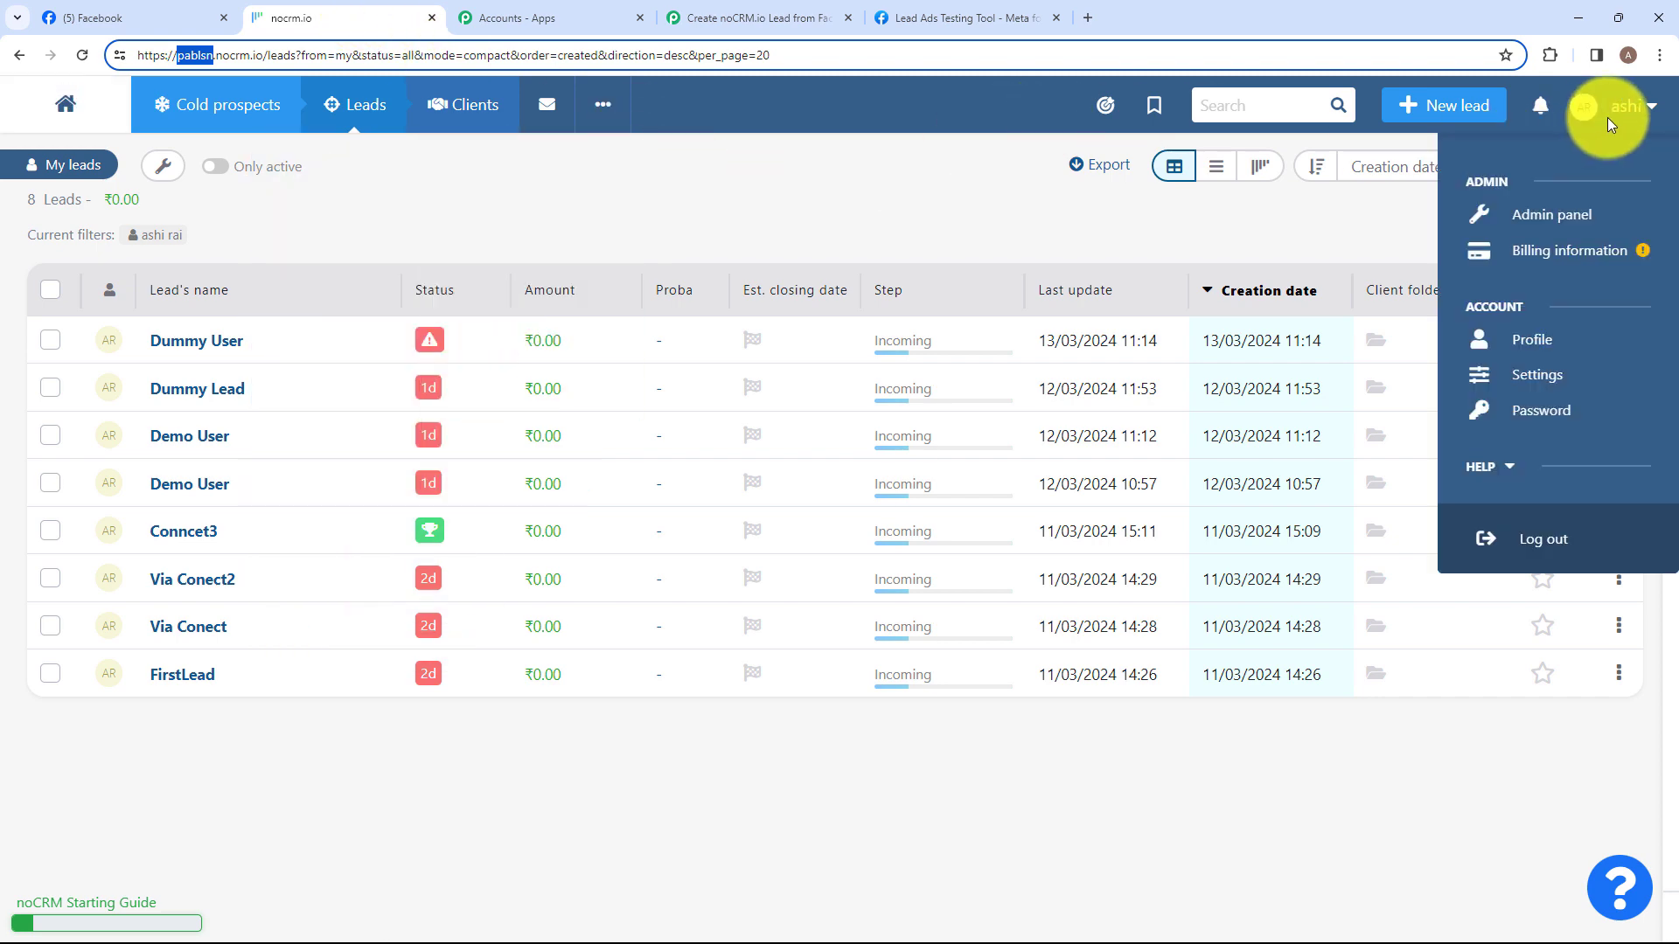
click(1548, 212)
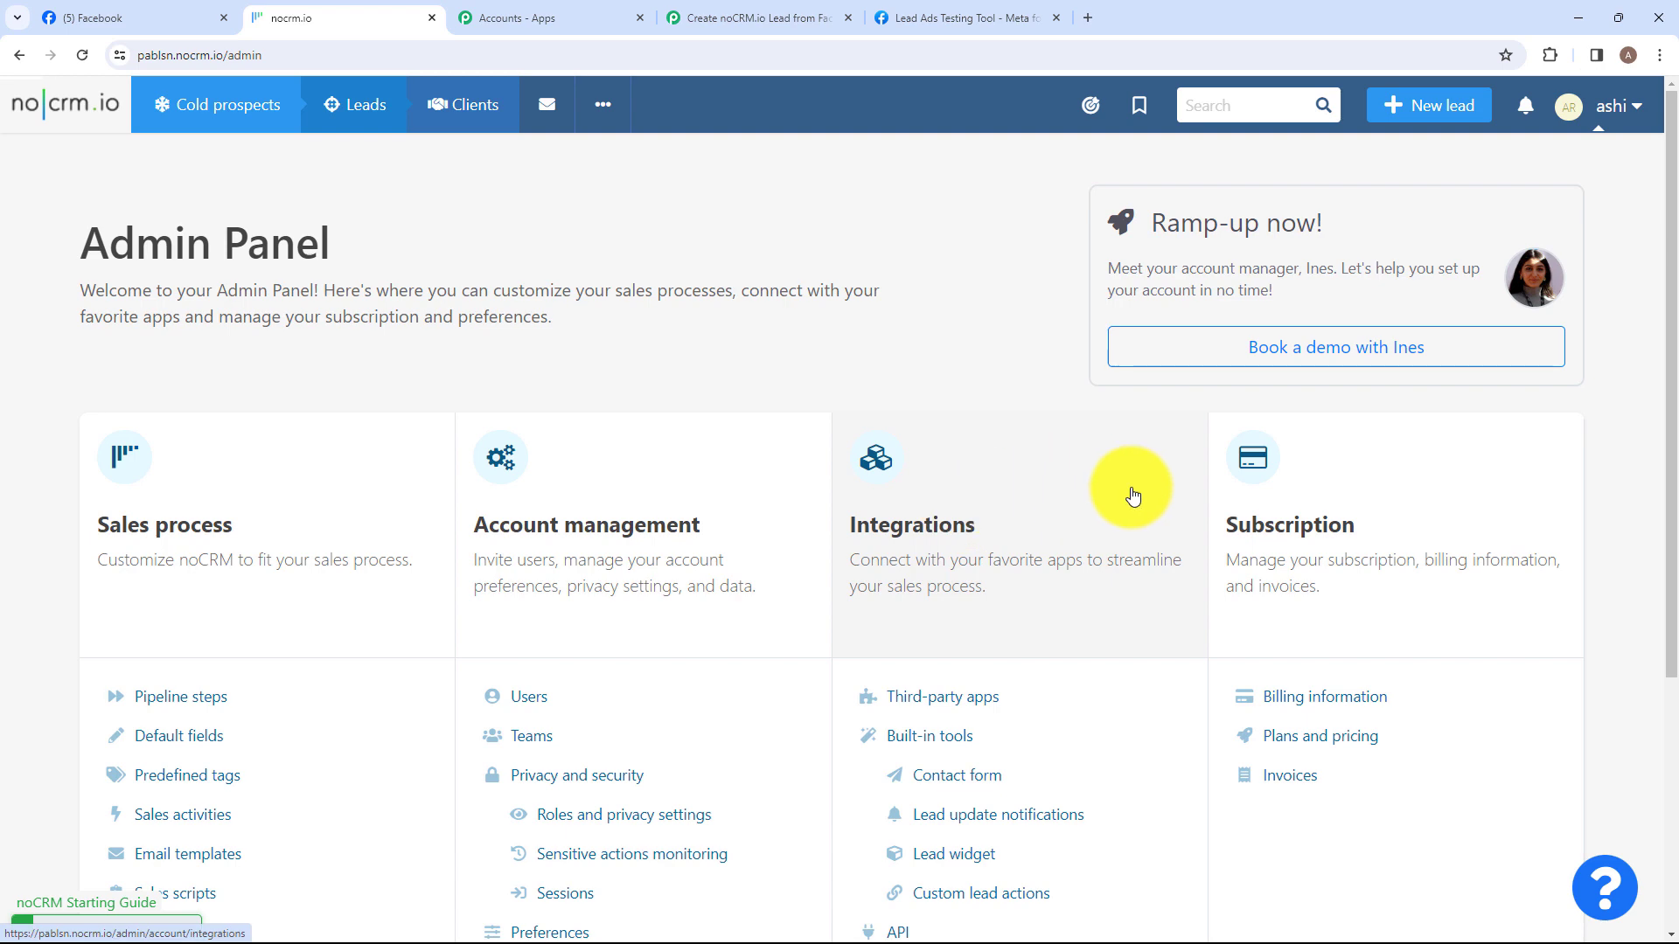
click(1129, 492)
click(1303, 511)
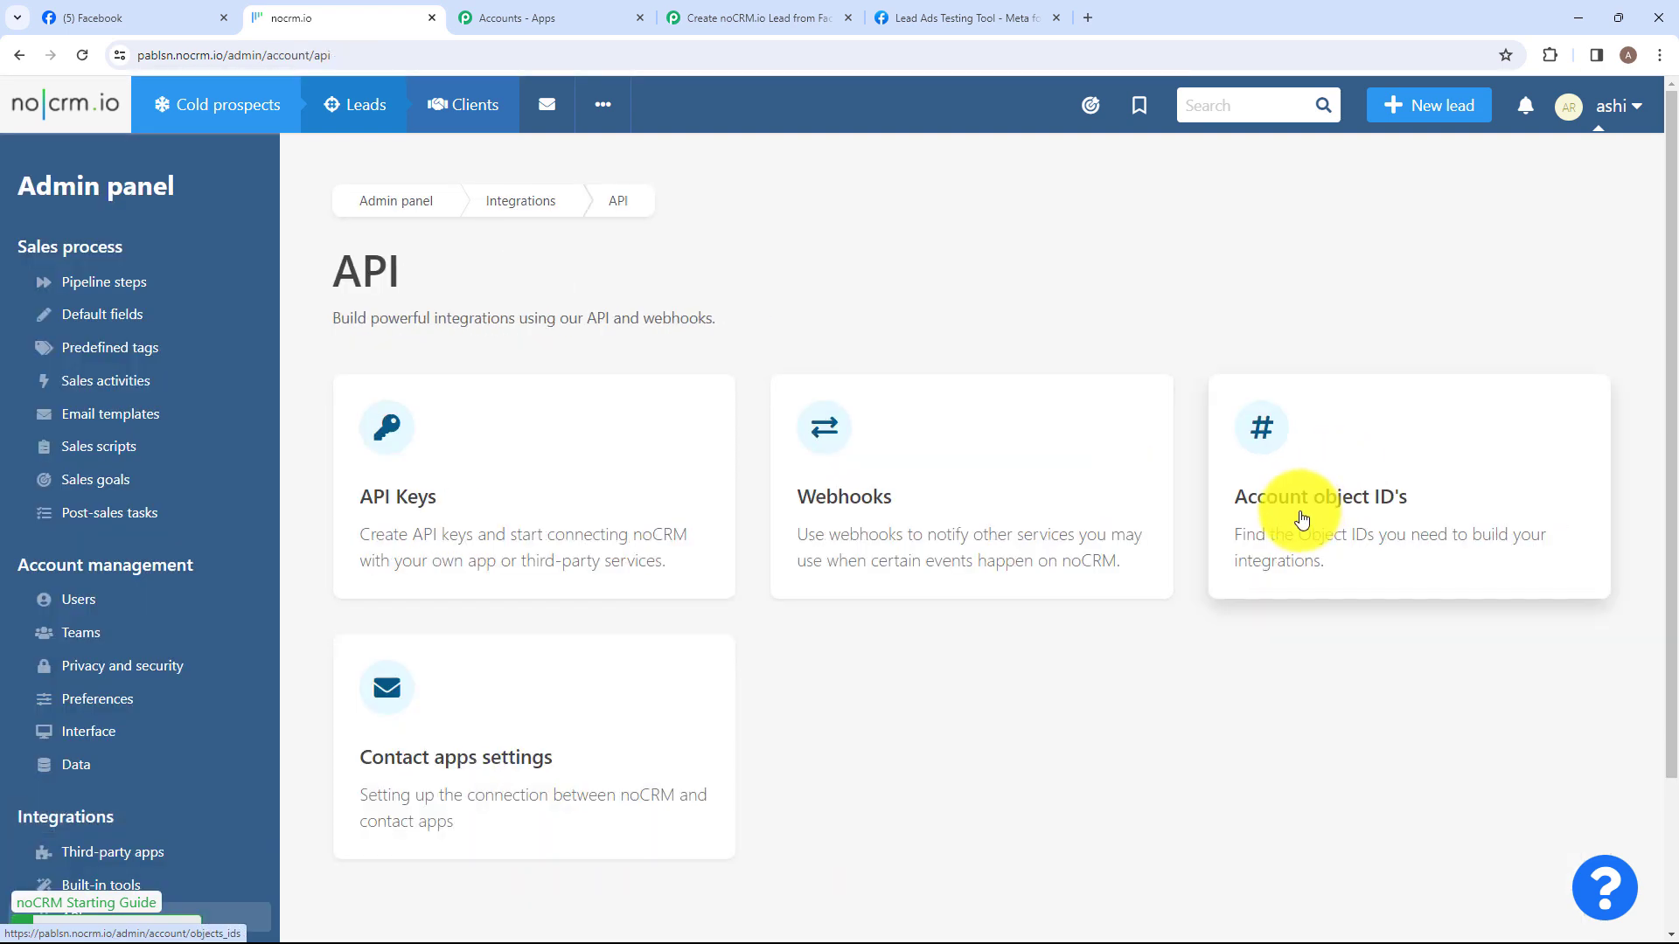
click(518, 456)
scroll(712, 536, down, 5)
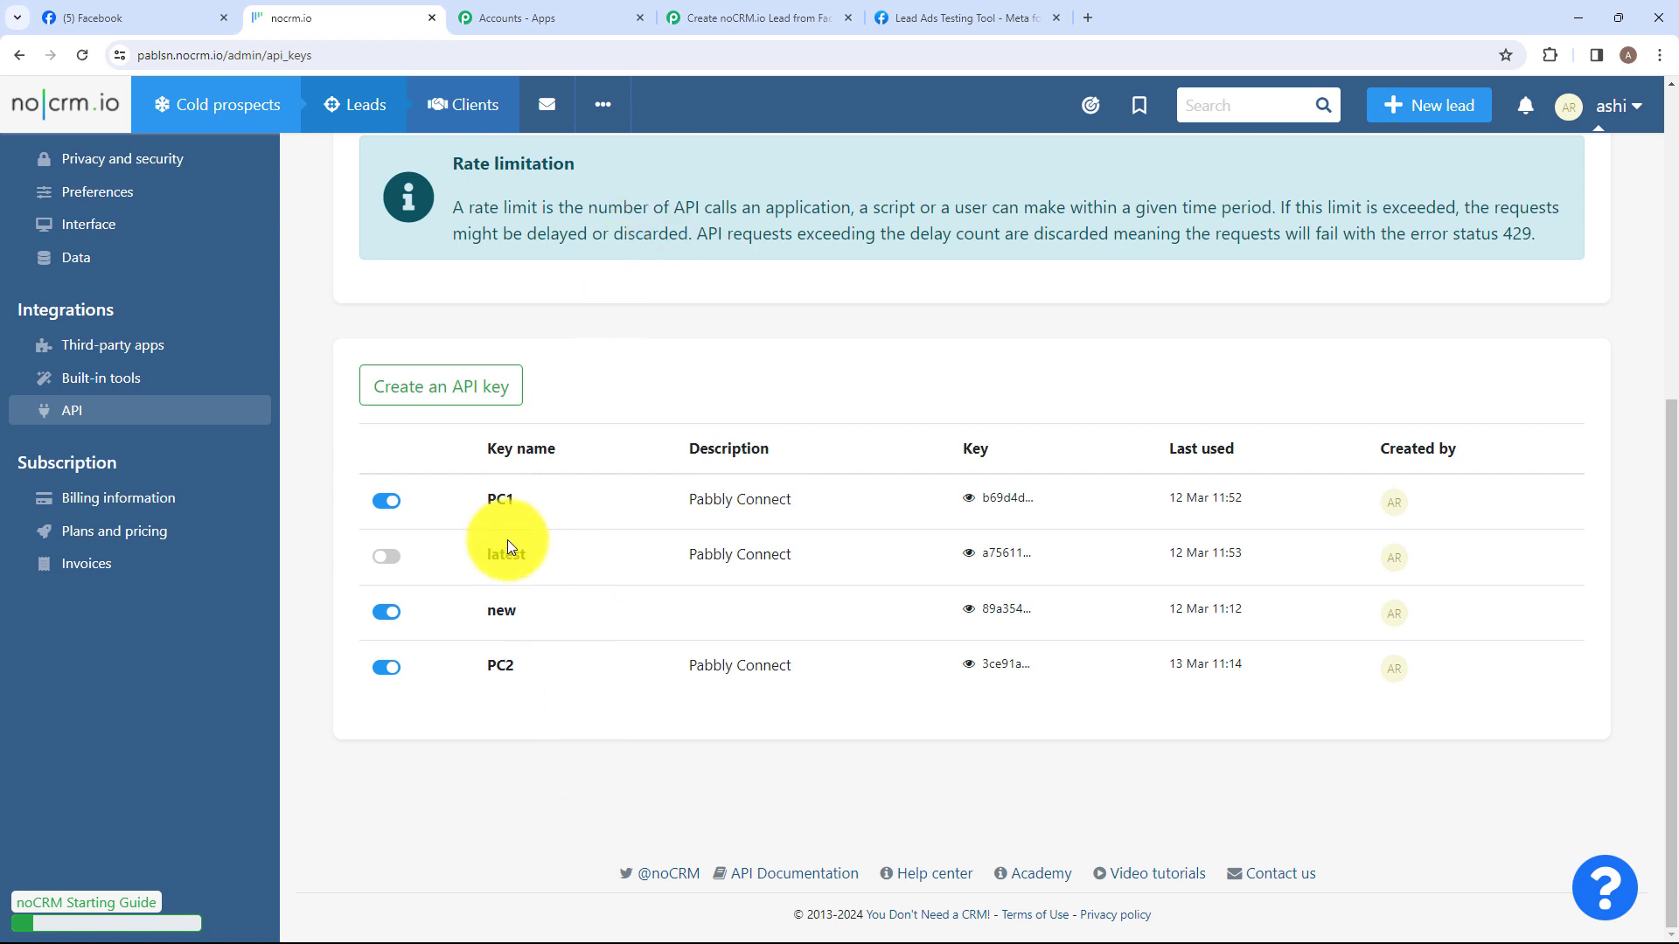
Create an API key in noCRM.io named Current with the description Pabbly Connect
click(409, 391)
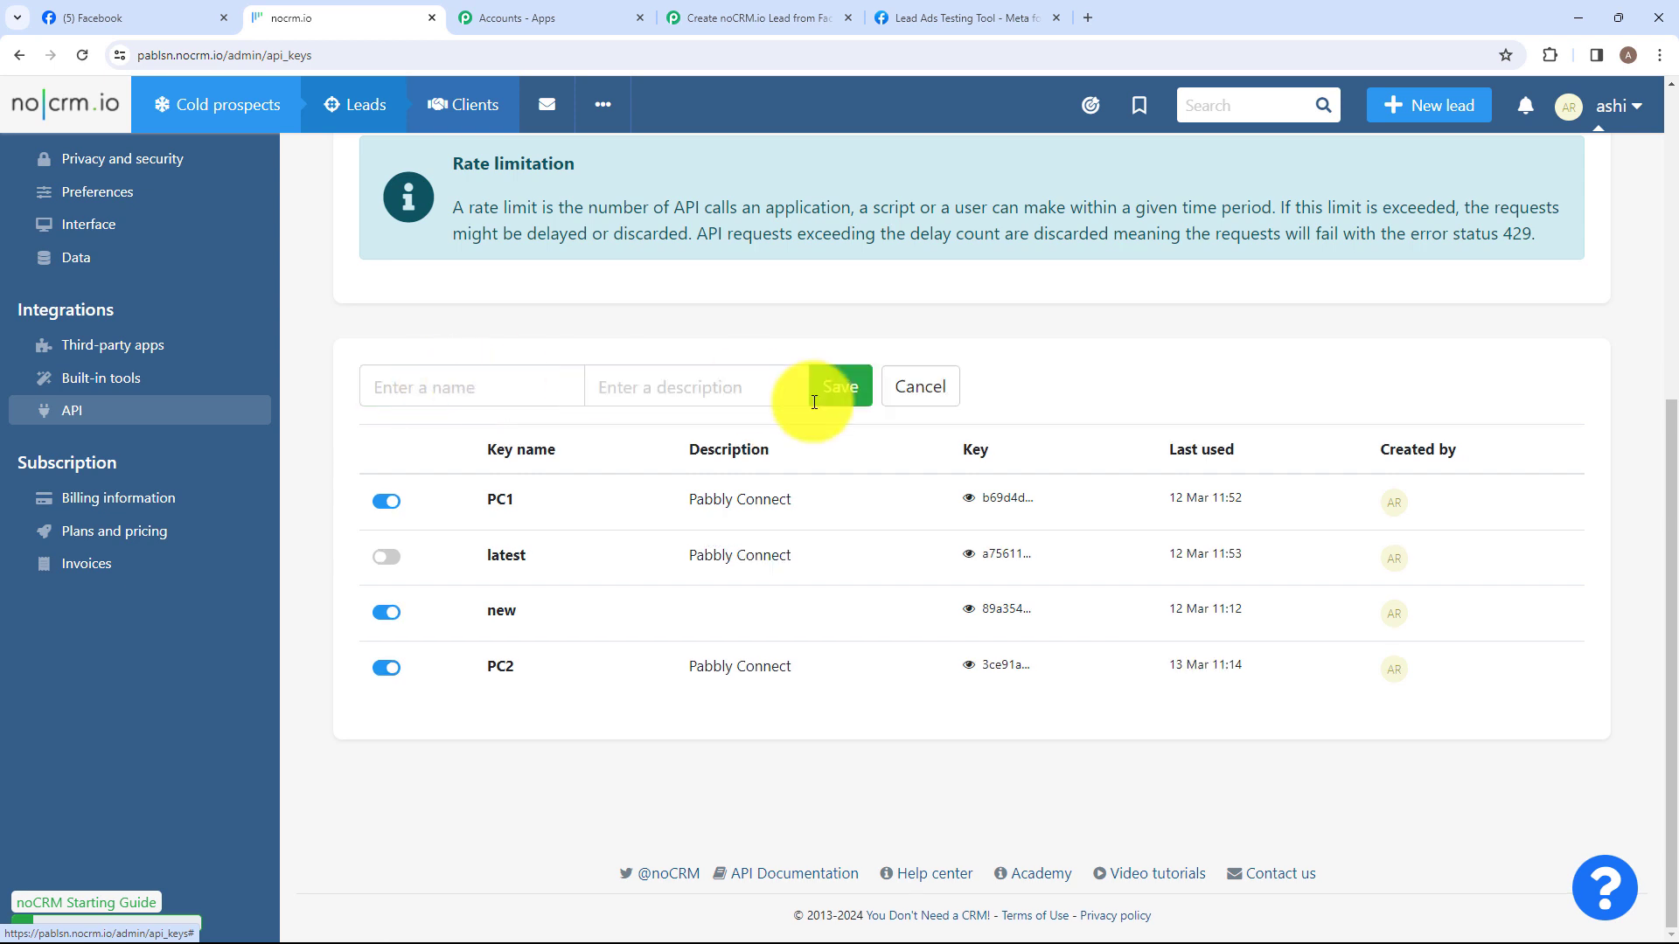
click(411, 386)
key(Caps_Lock)
text(Cu)
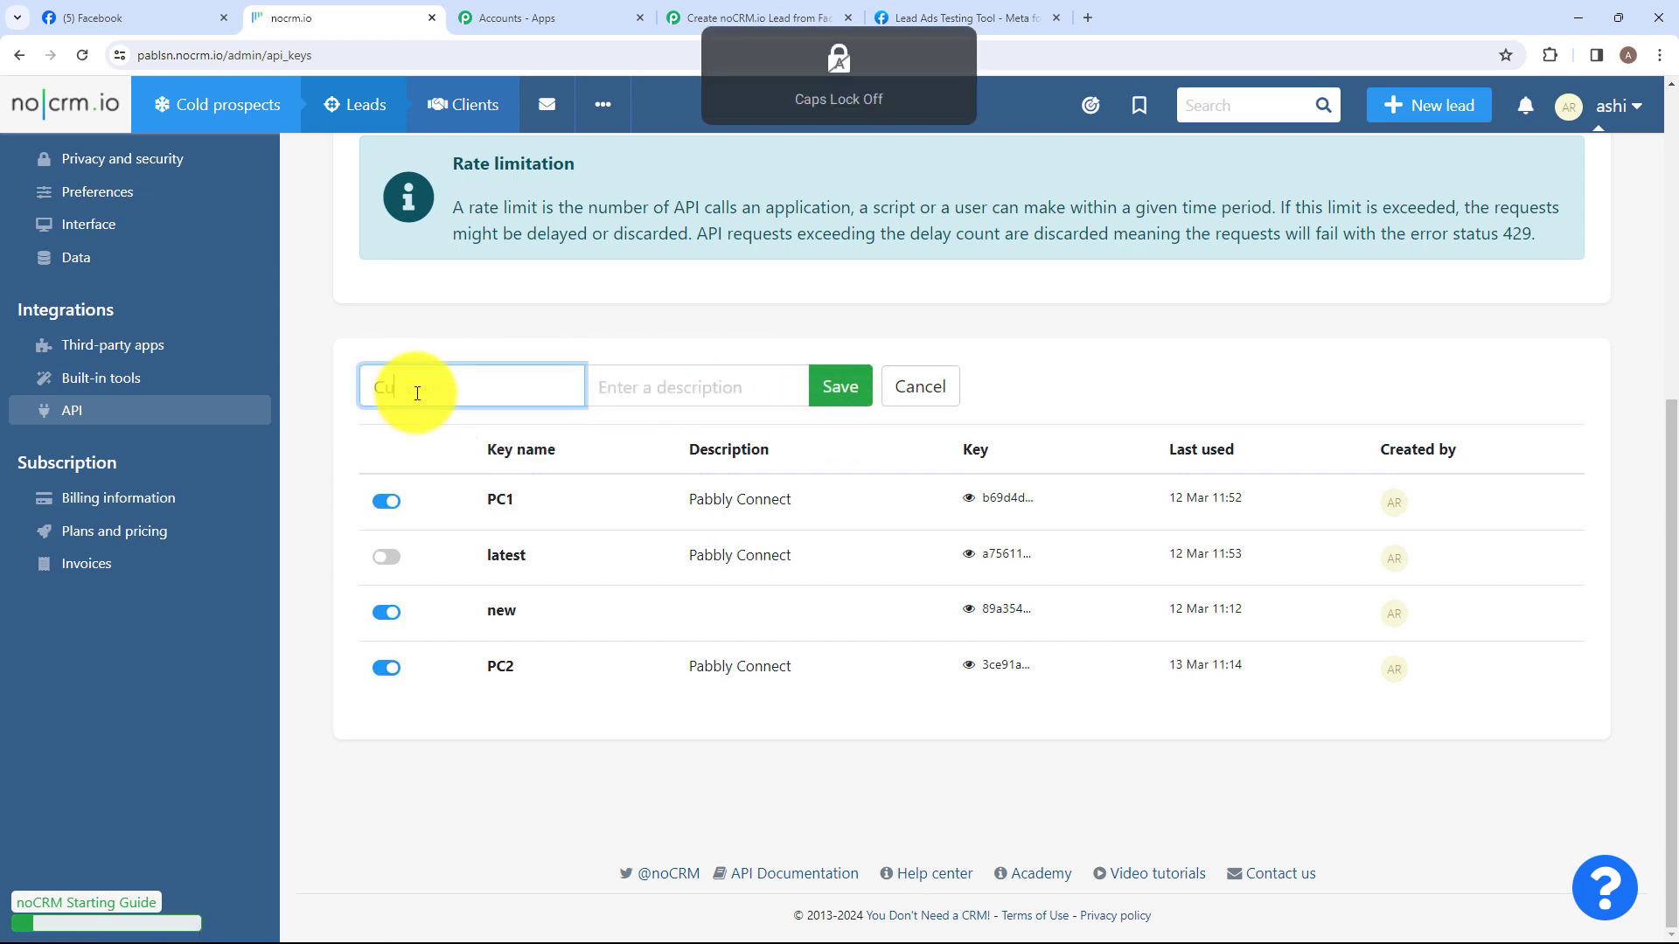
text(rrent)
click(663, 396)
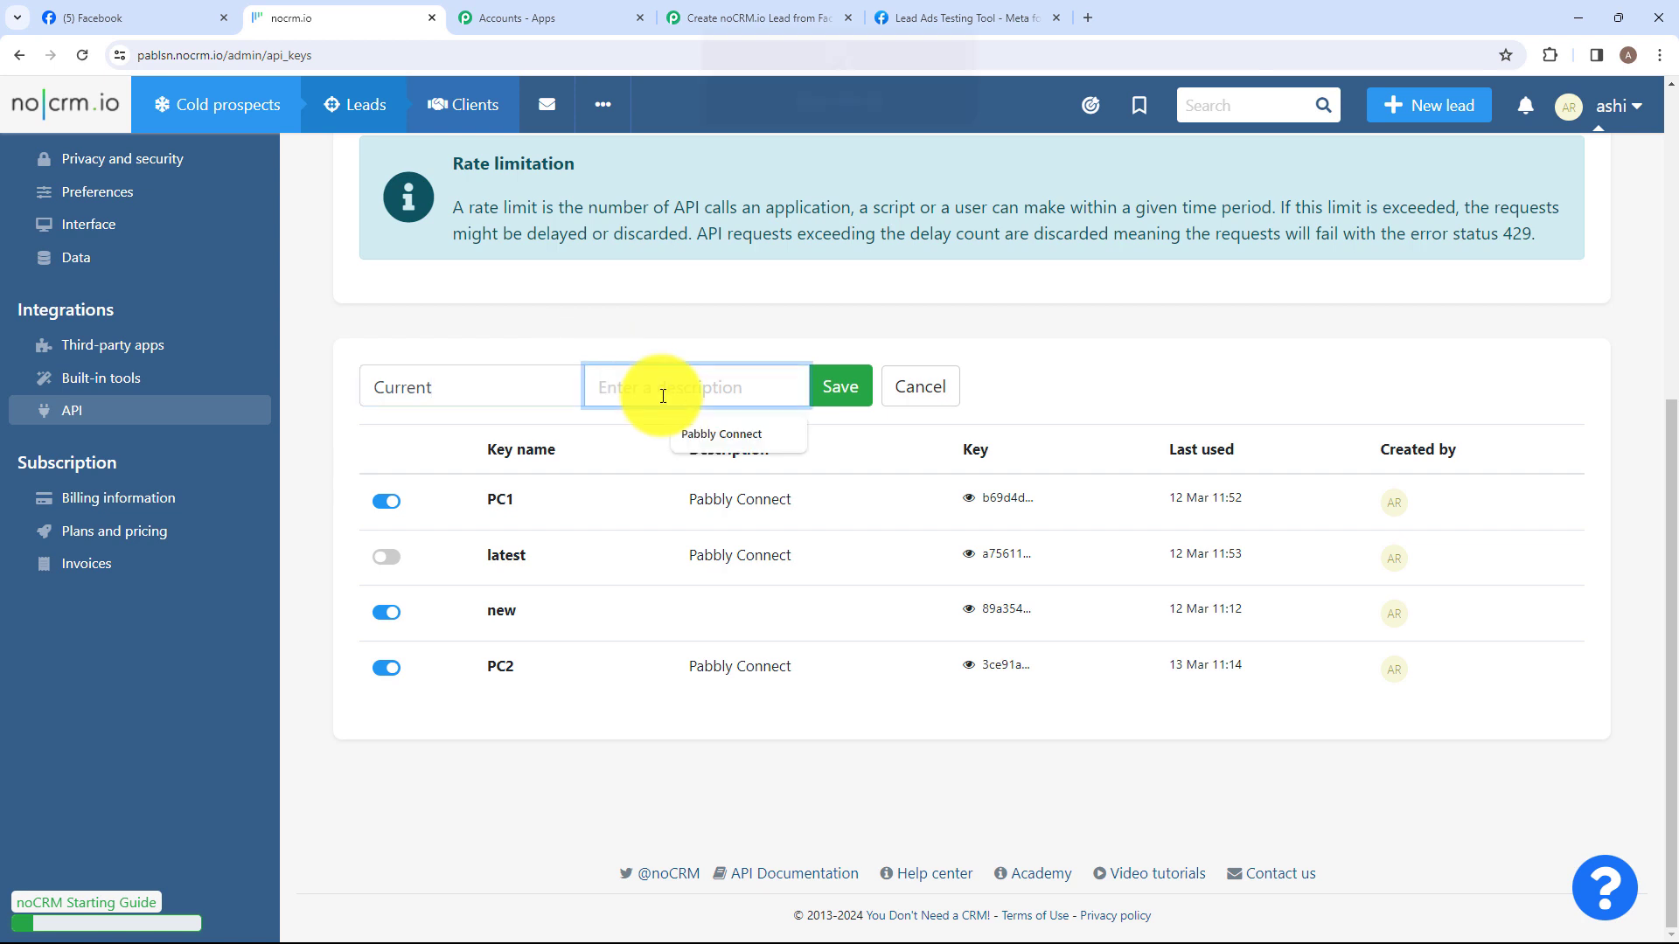
text(P)
key(Caps_Lock)
text(abbly Connect)
click(721, 434)
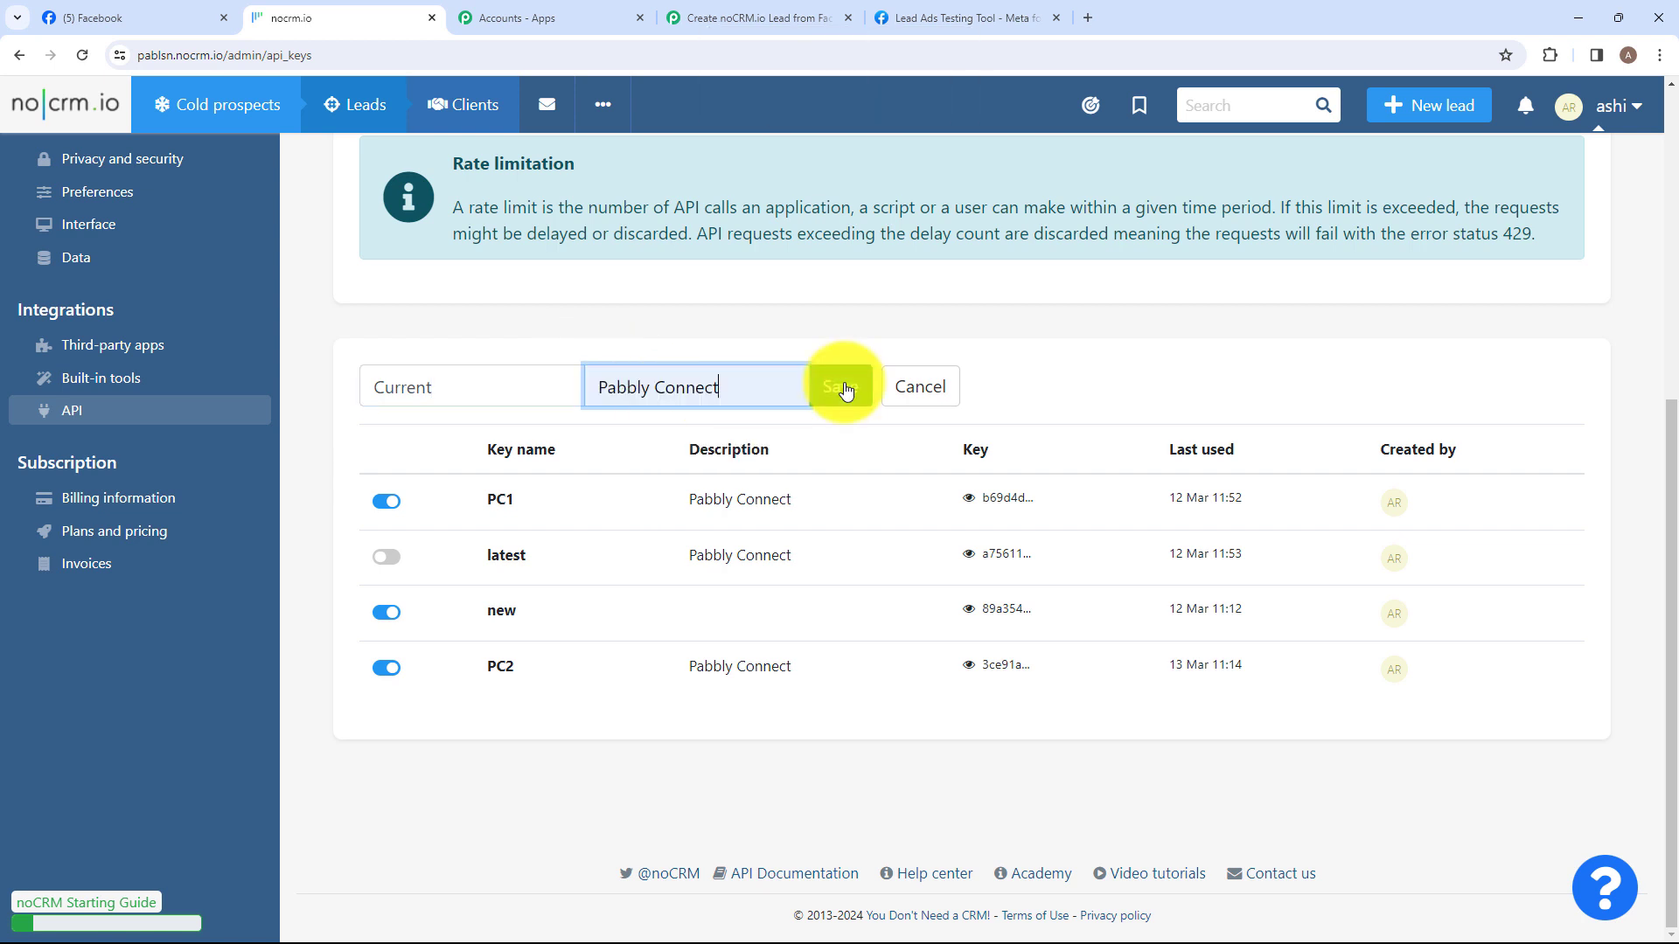
click(844, 389)
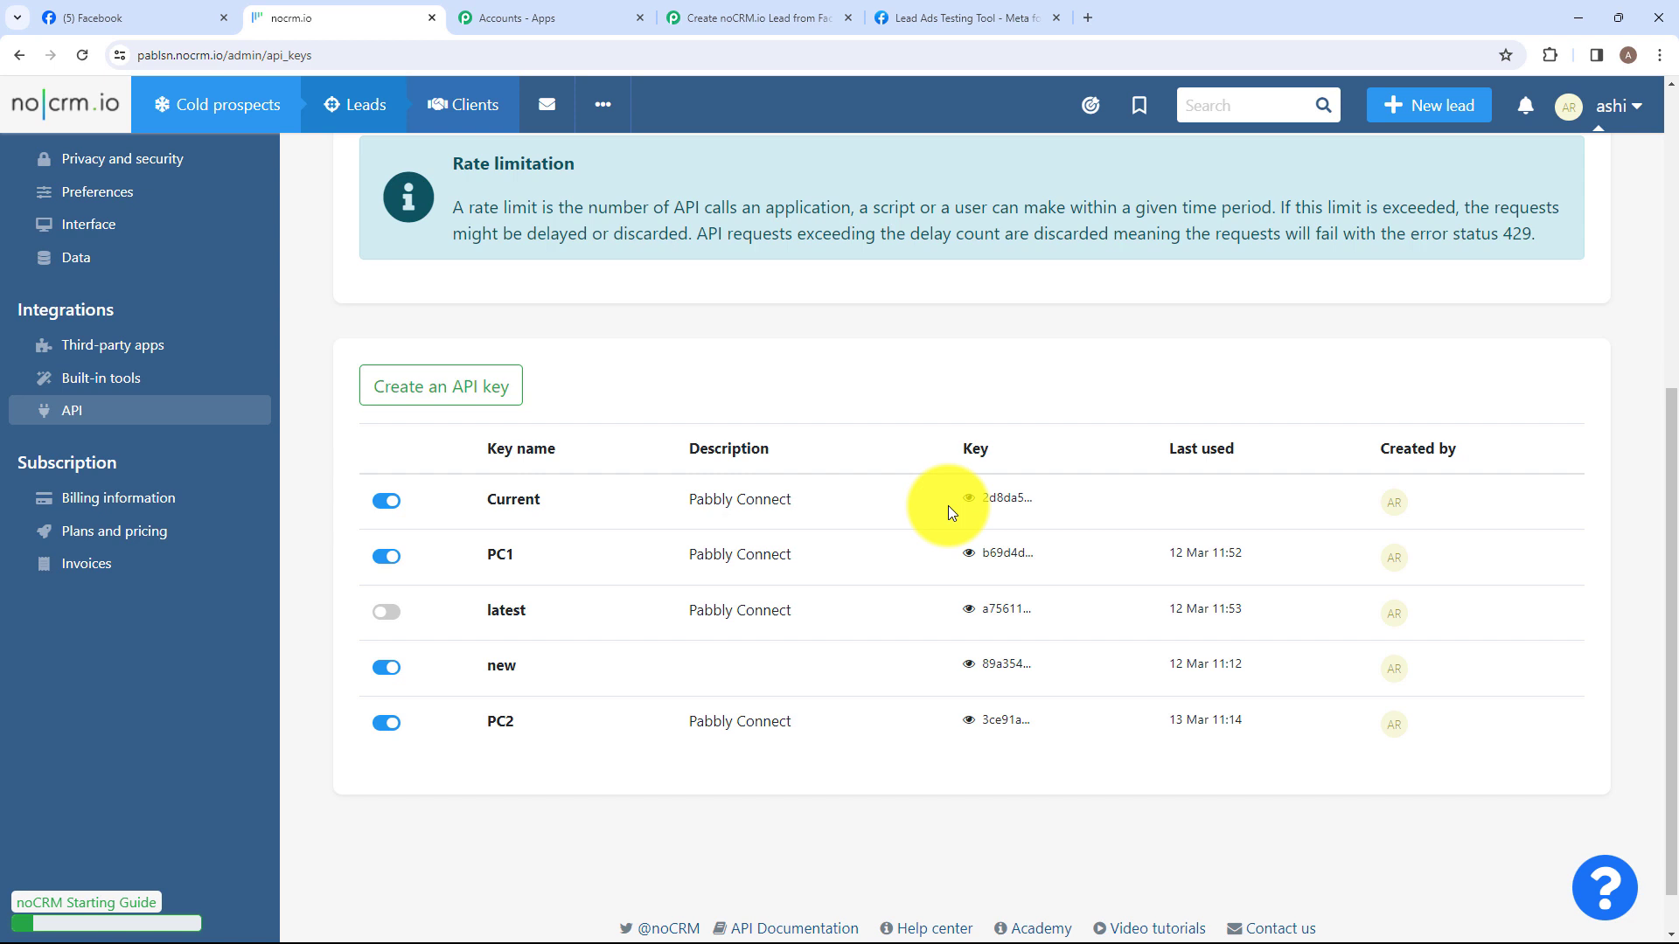
Return to the Pabbly Connect workflow, paste the new API key into the connection's API Key field and save the connection
click(721, 5)
click(1108, 494)
key(ctrl+v)
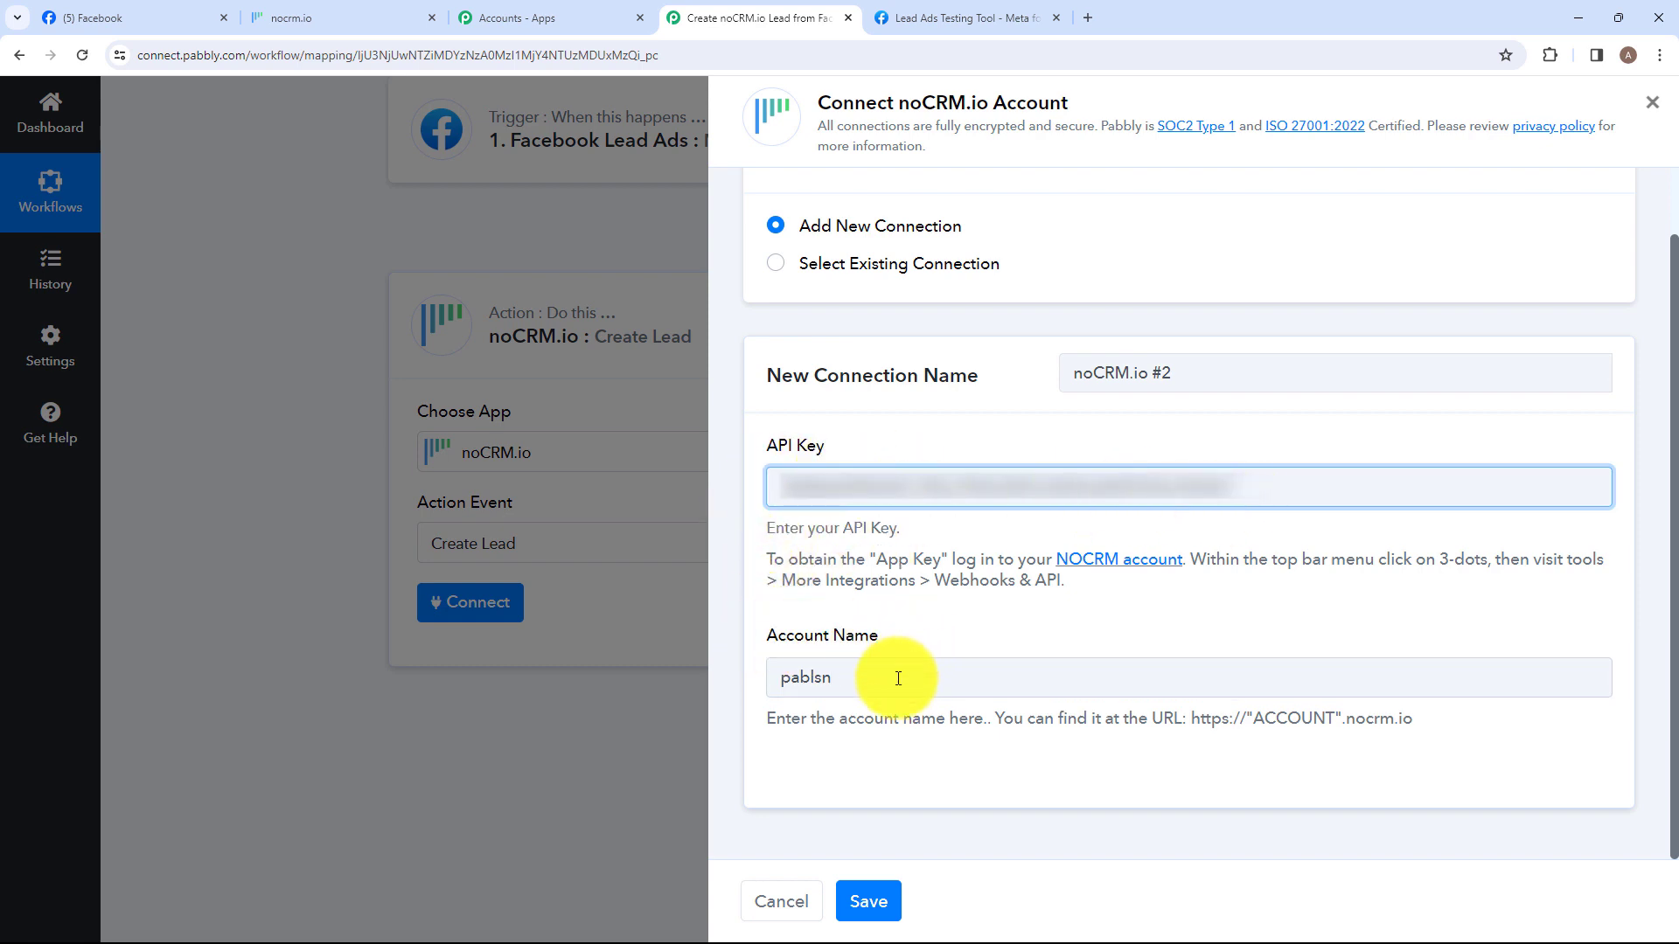
click(864, 904)
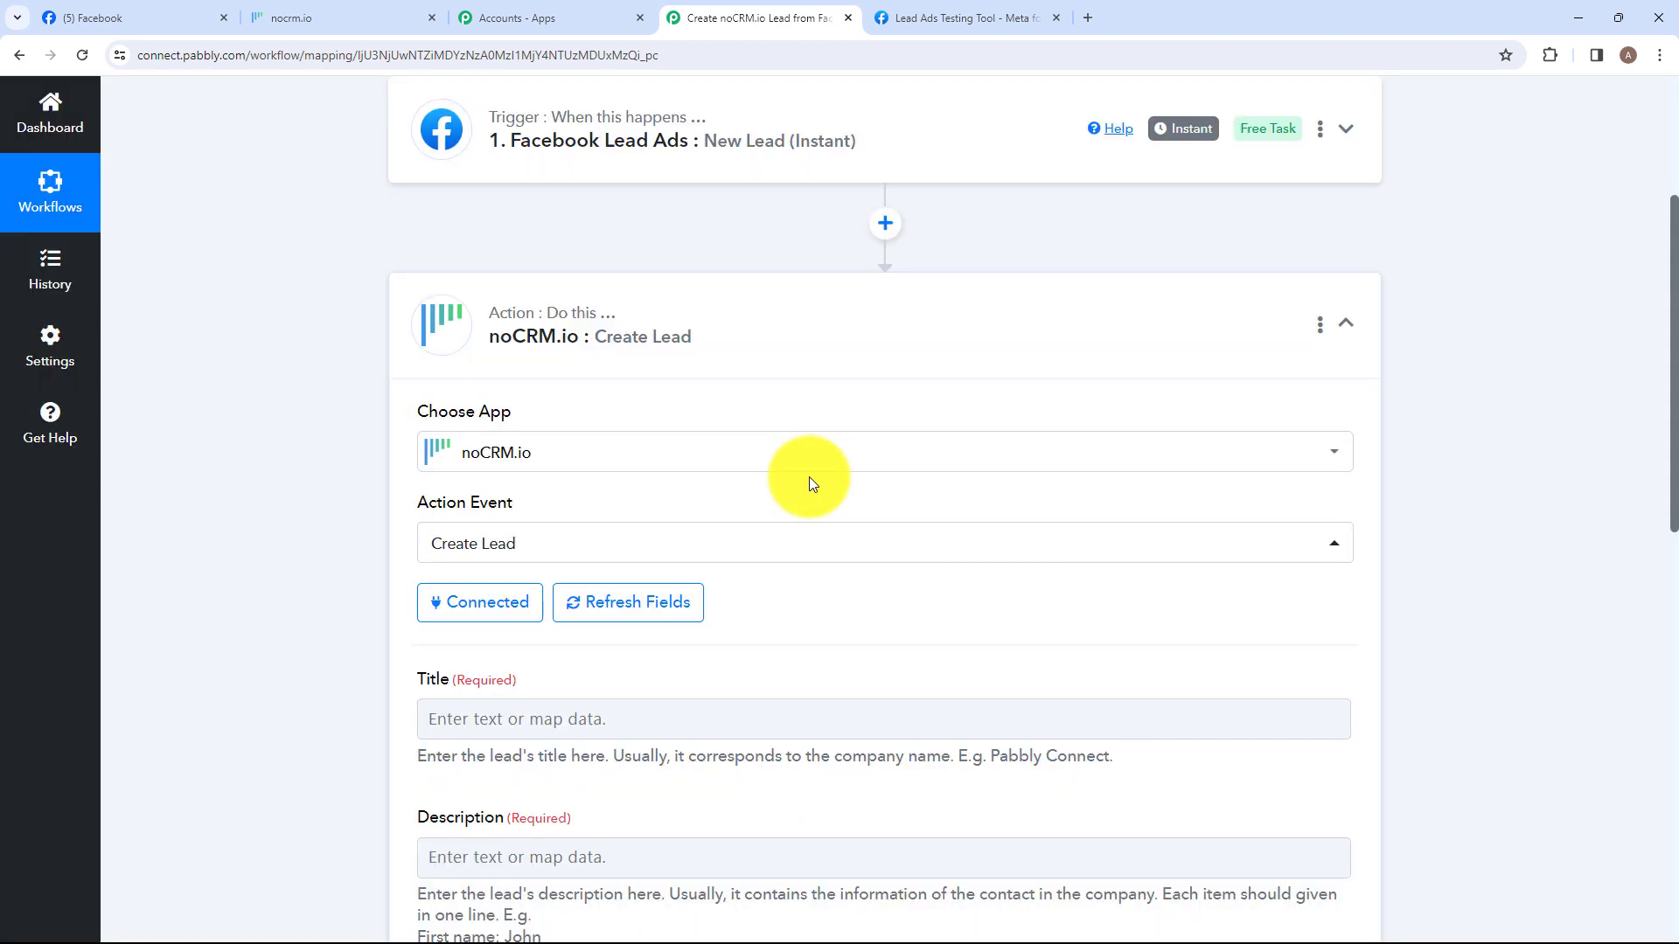
Map the lead's Title to the Full Name value from the Facebook Lead Ads trigger response
scroll(809, 476, down, 4)
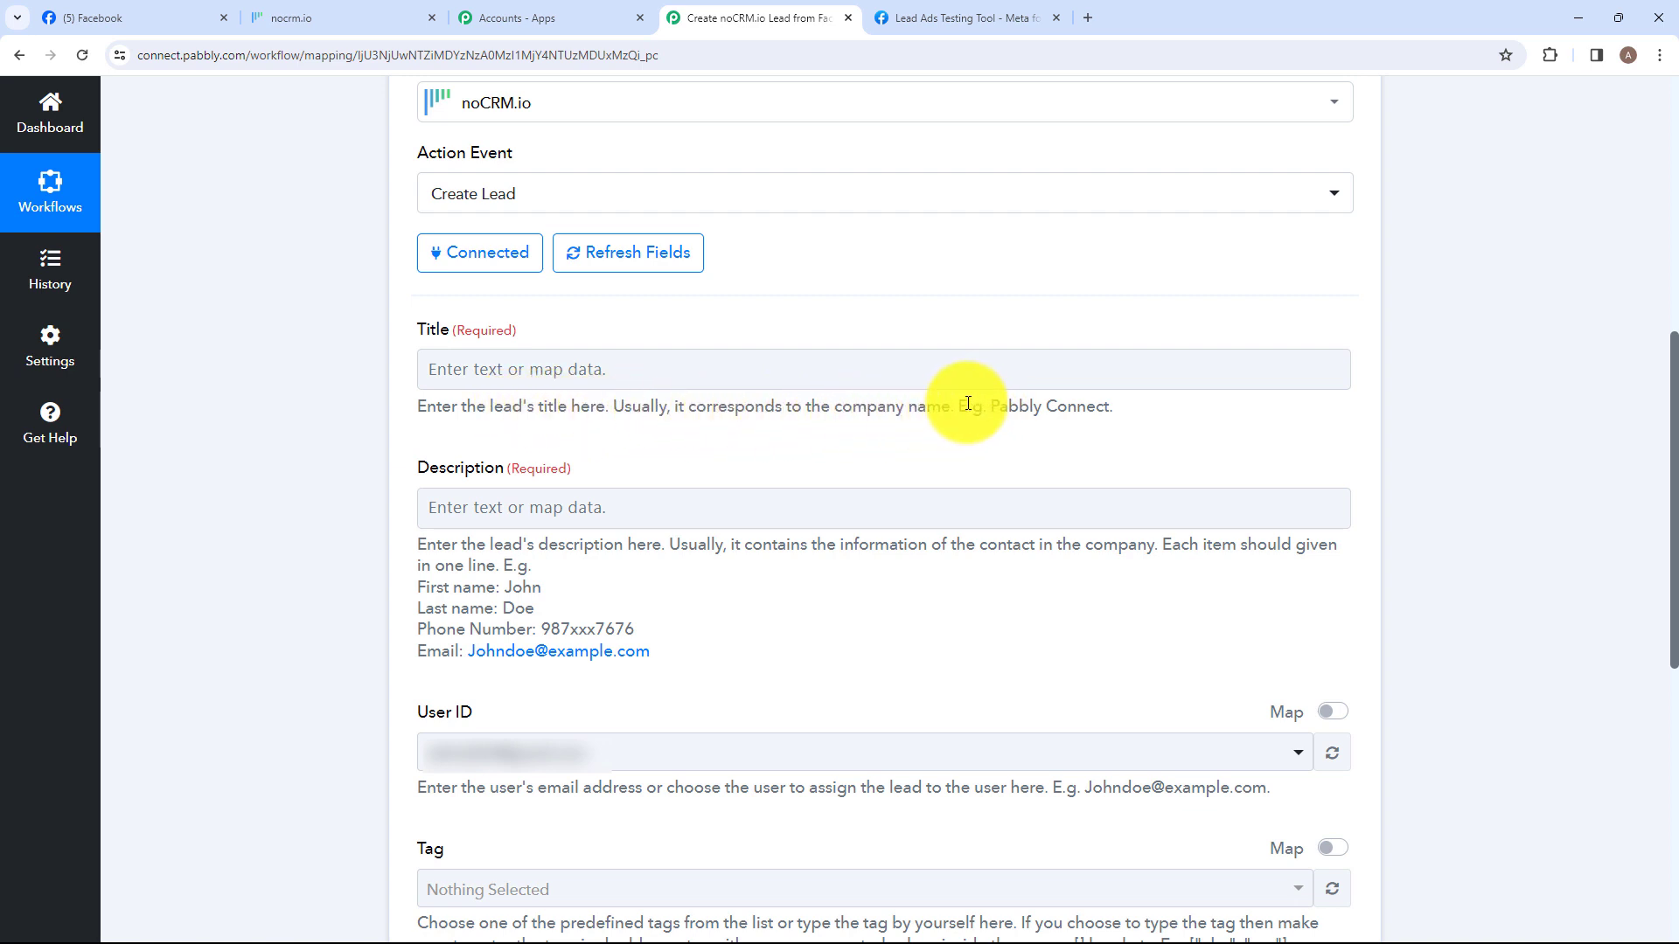
drag(994, 407, 1151, 410)
click(1113, 401)
click(590, 373)
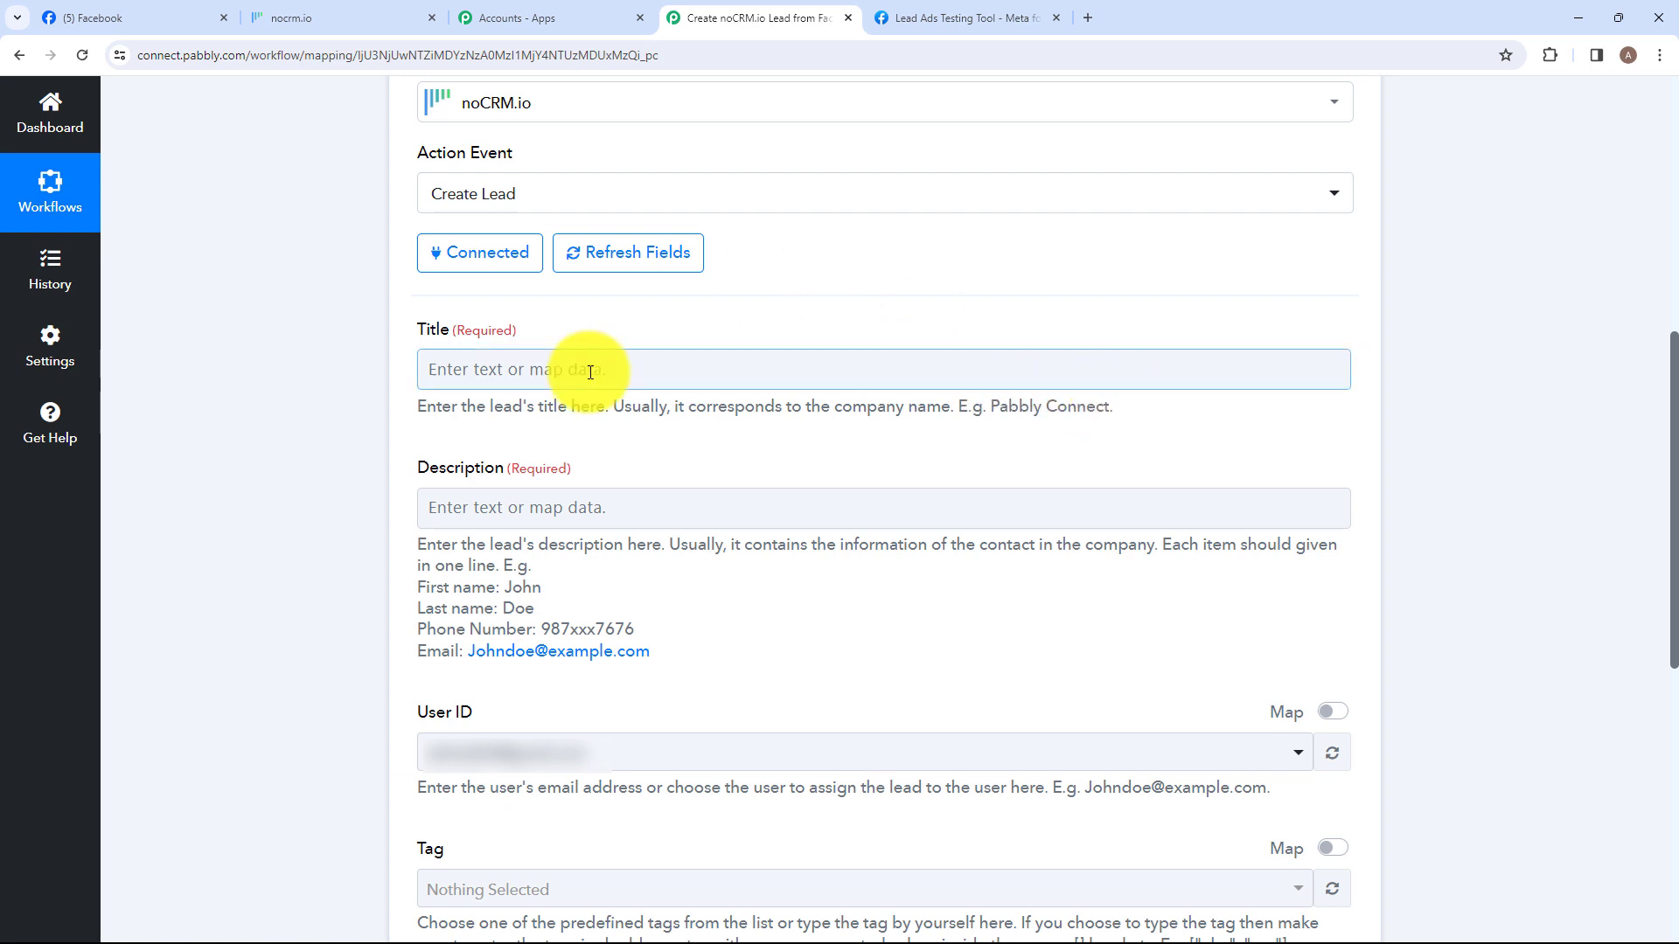
click(513, 371)
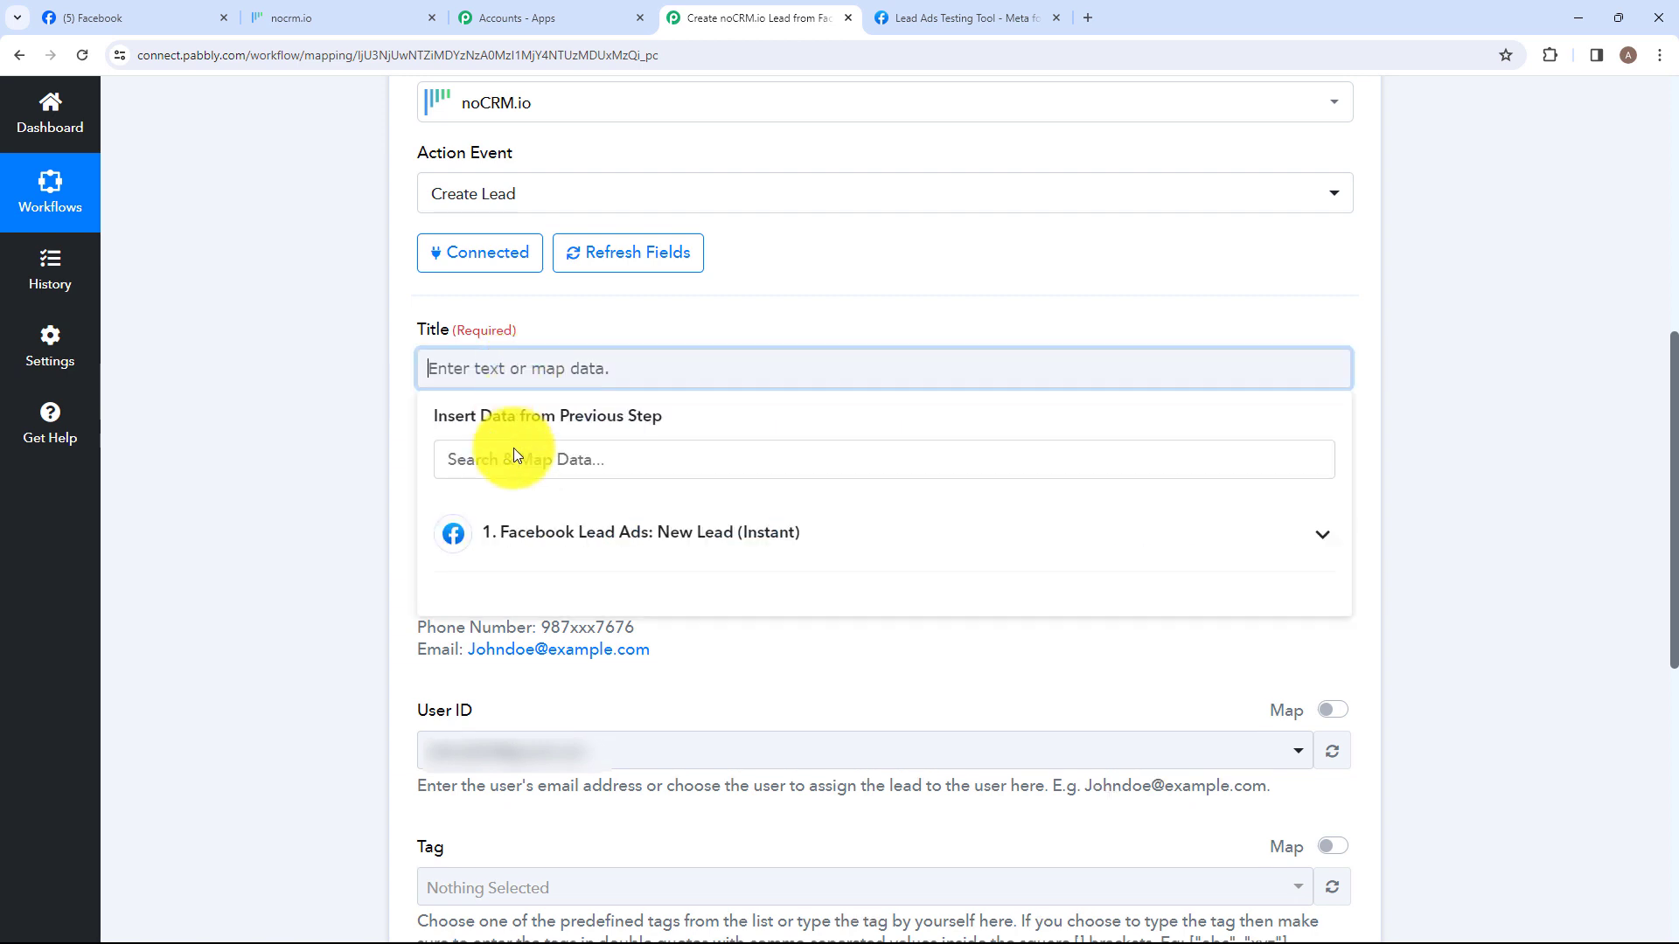
click(540, 538)
click(584, 595)
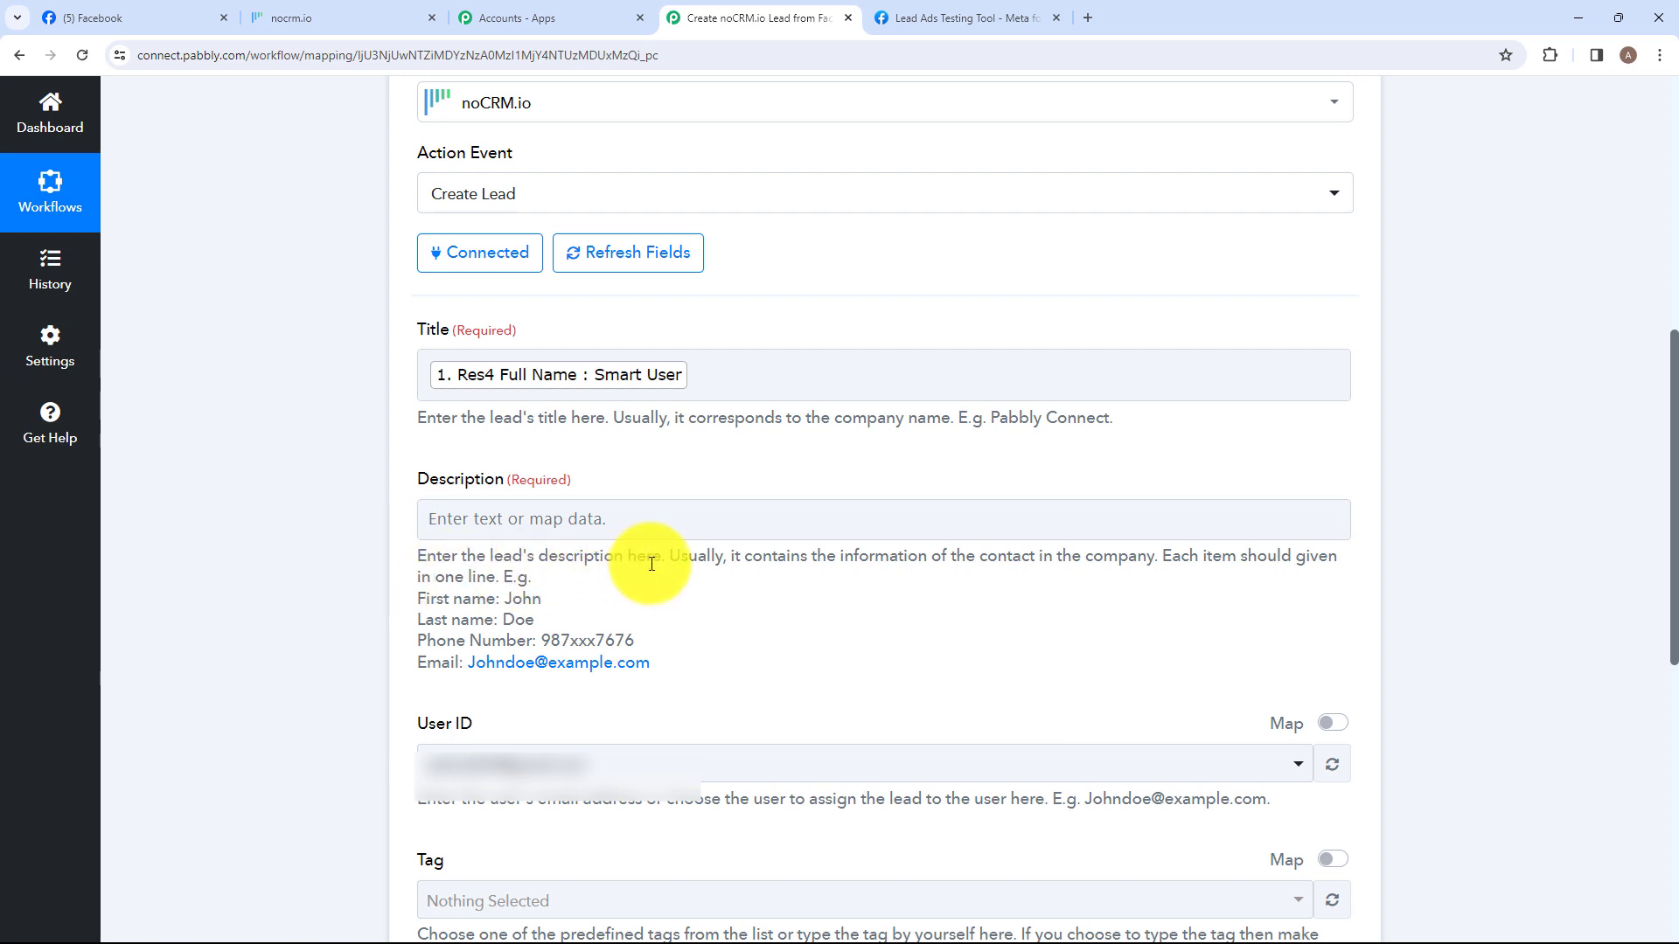
Enter the labels "Full Name:", "Email:" and "Phone Number:" on separate lines of the lead's Description
click(425, 533)
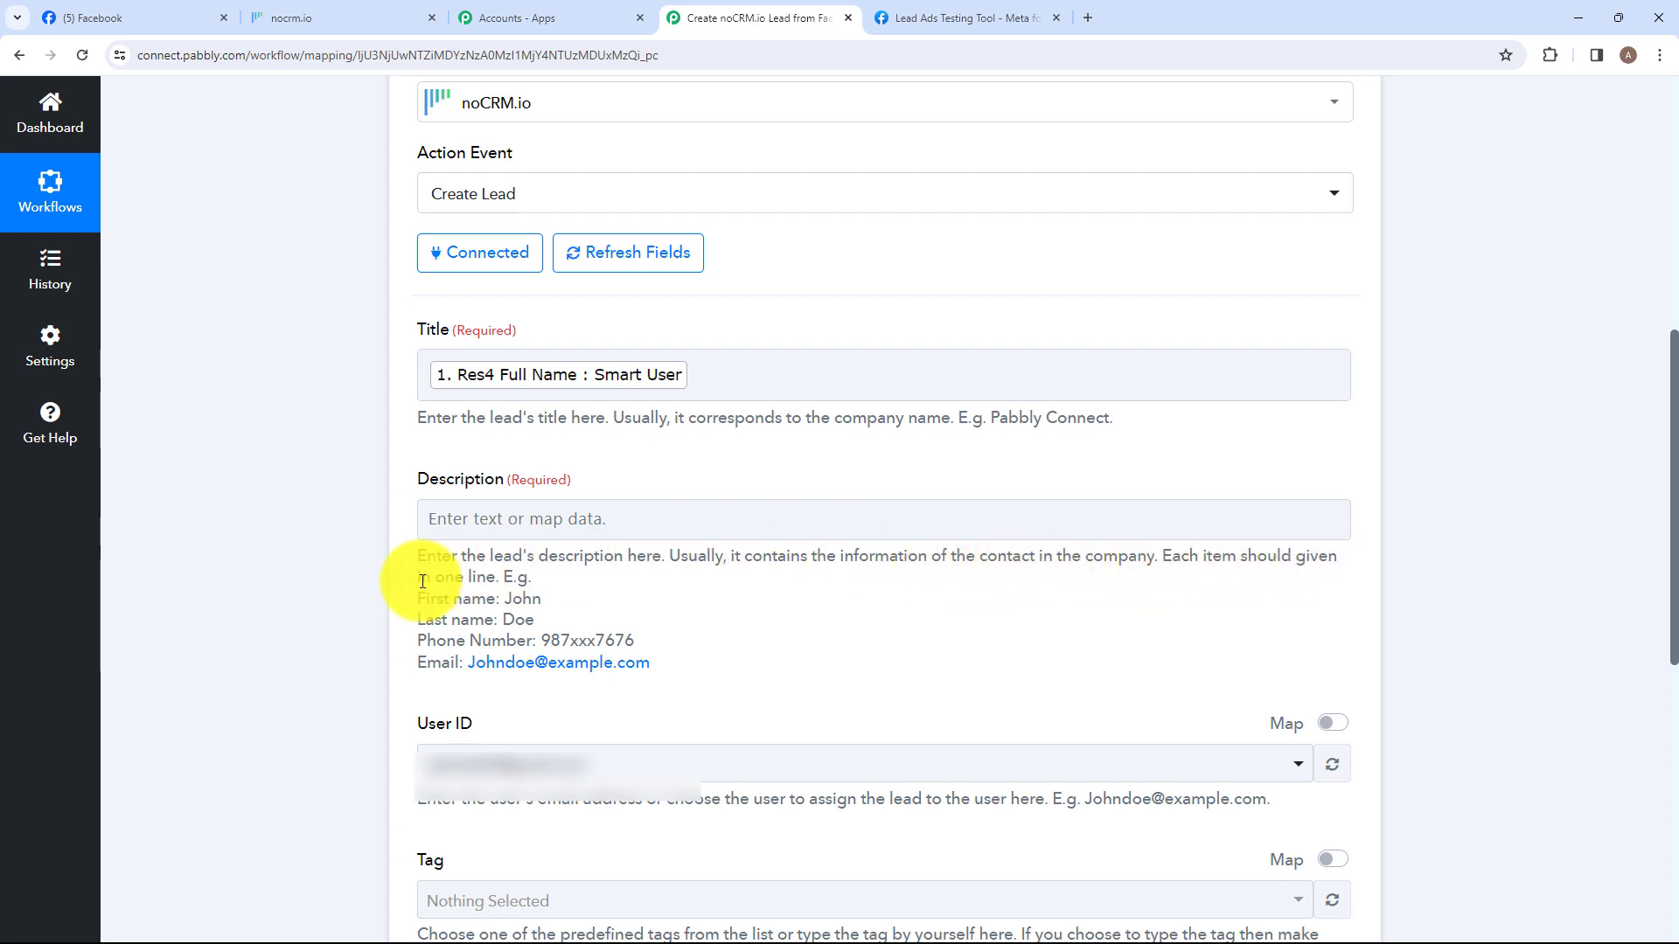
drag(419, 600, 627, 664)
click(529, 514)
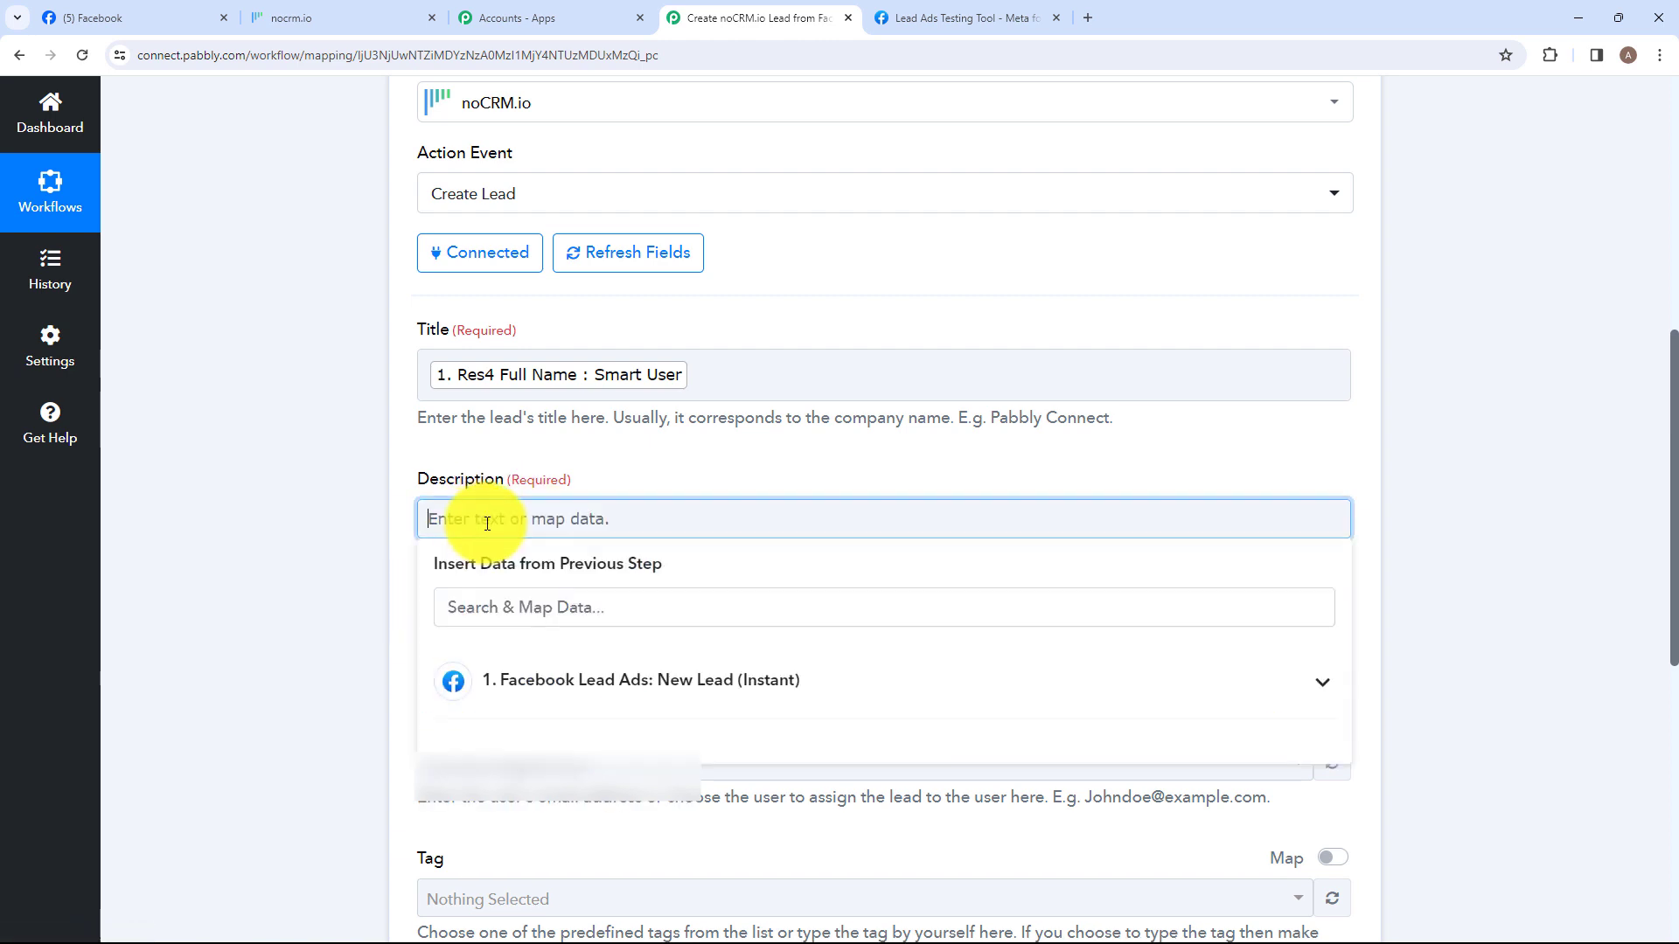
text(Full Name:)
key(Return)
text(Email:)
key(Return)
text(P)
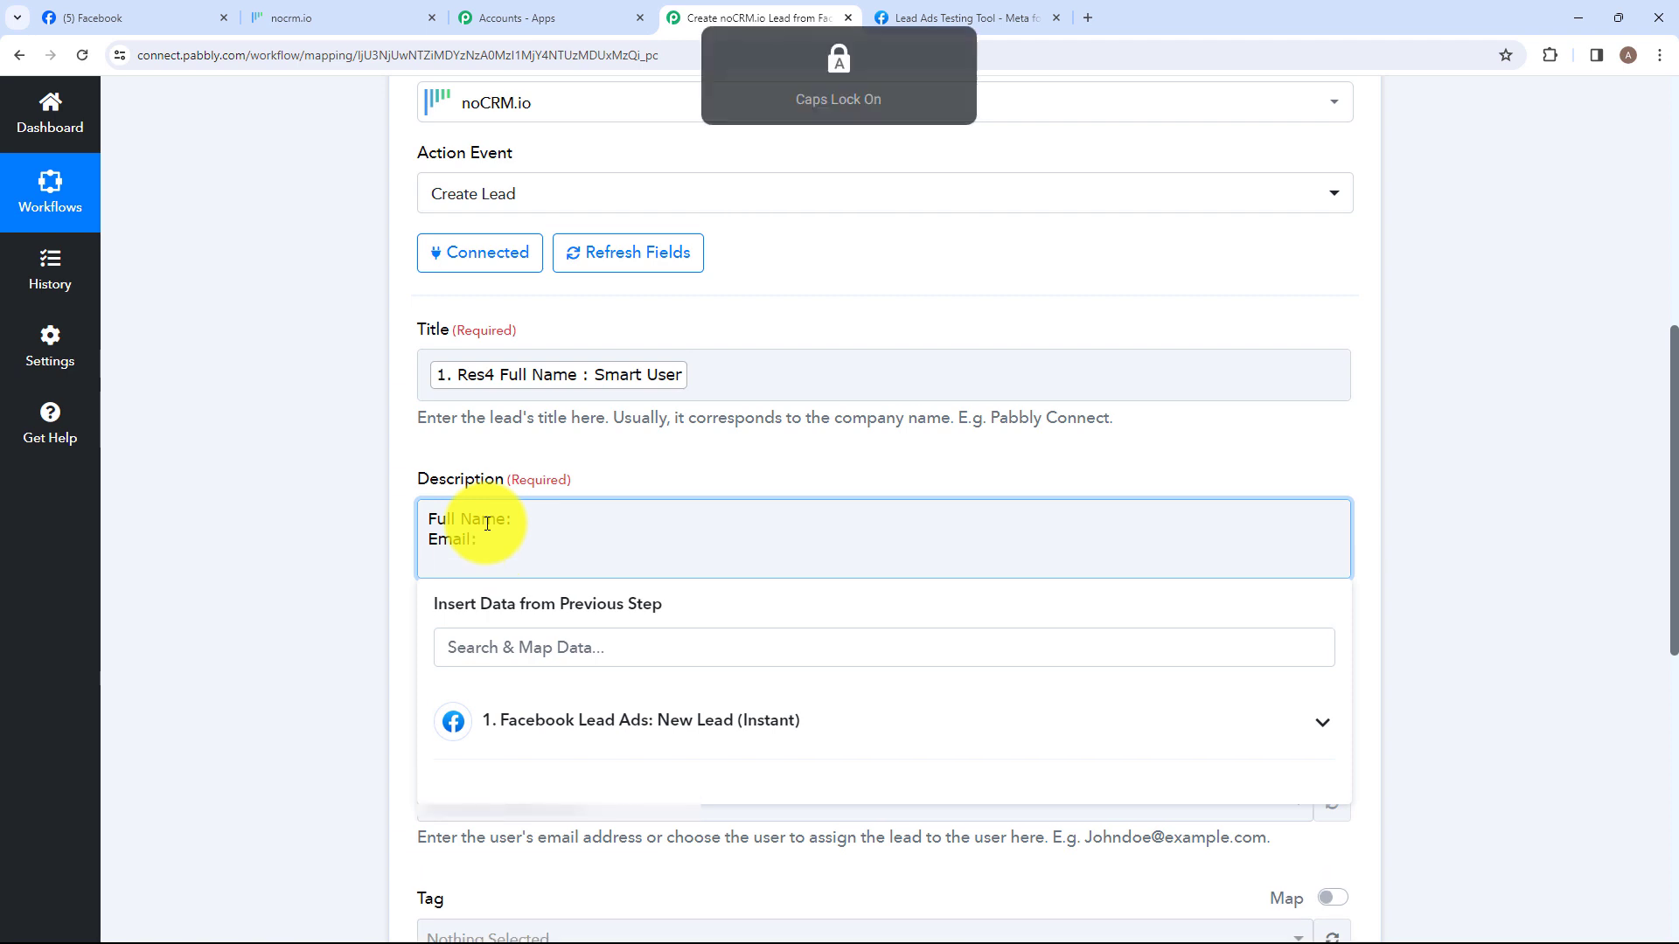
text(hone Number:)
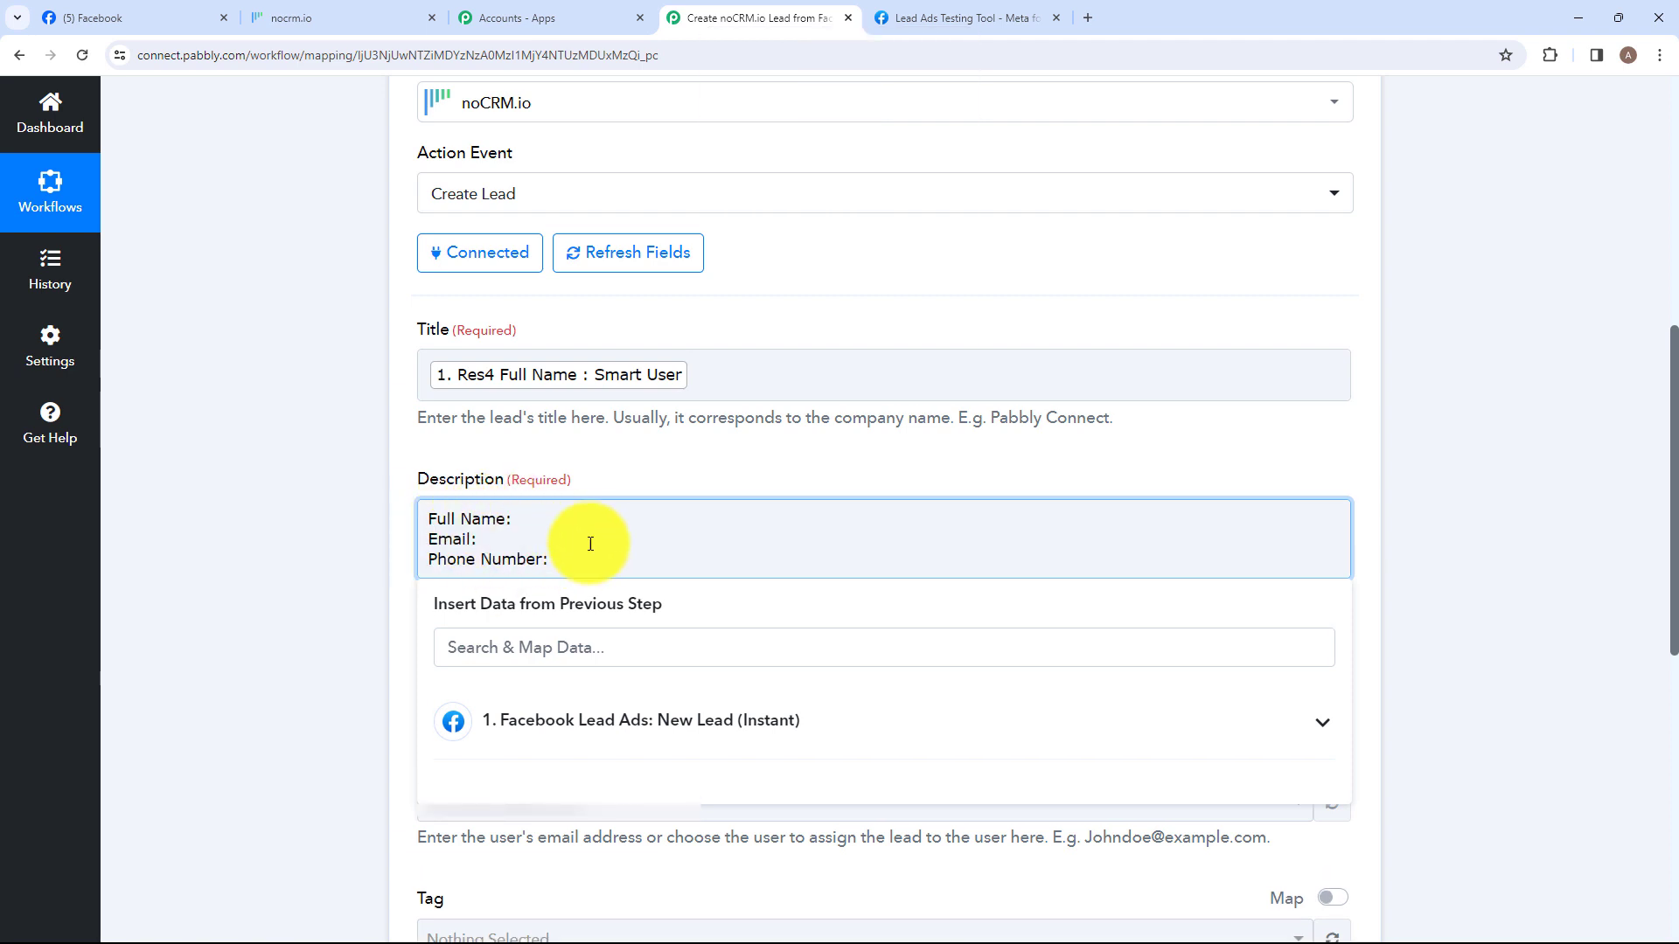
Map the trigger's Full Name, Email and Phone Number values beside their matching labels in the lead's Description
click(545, 718)
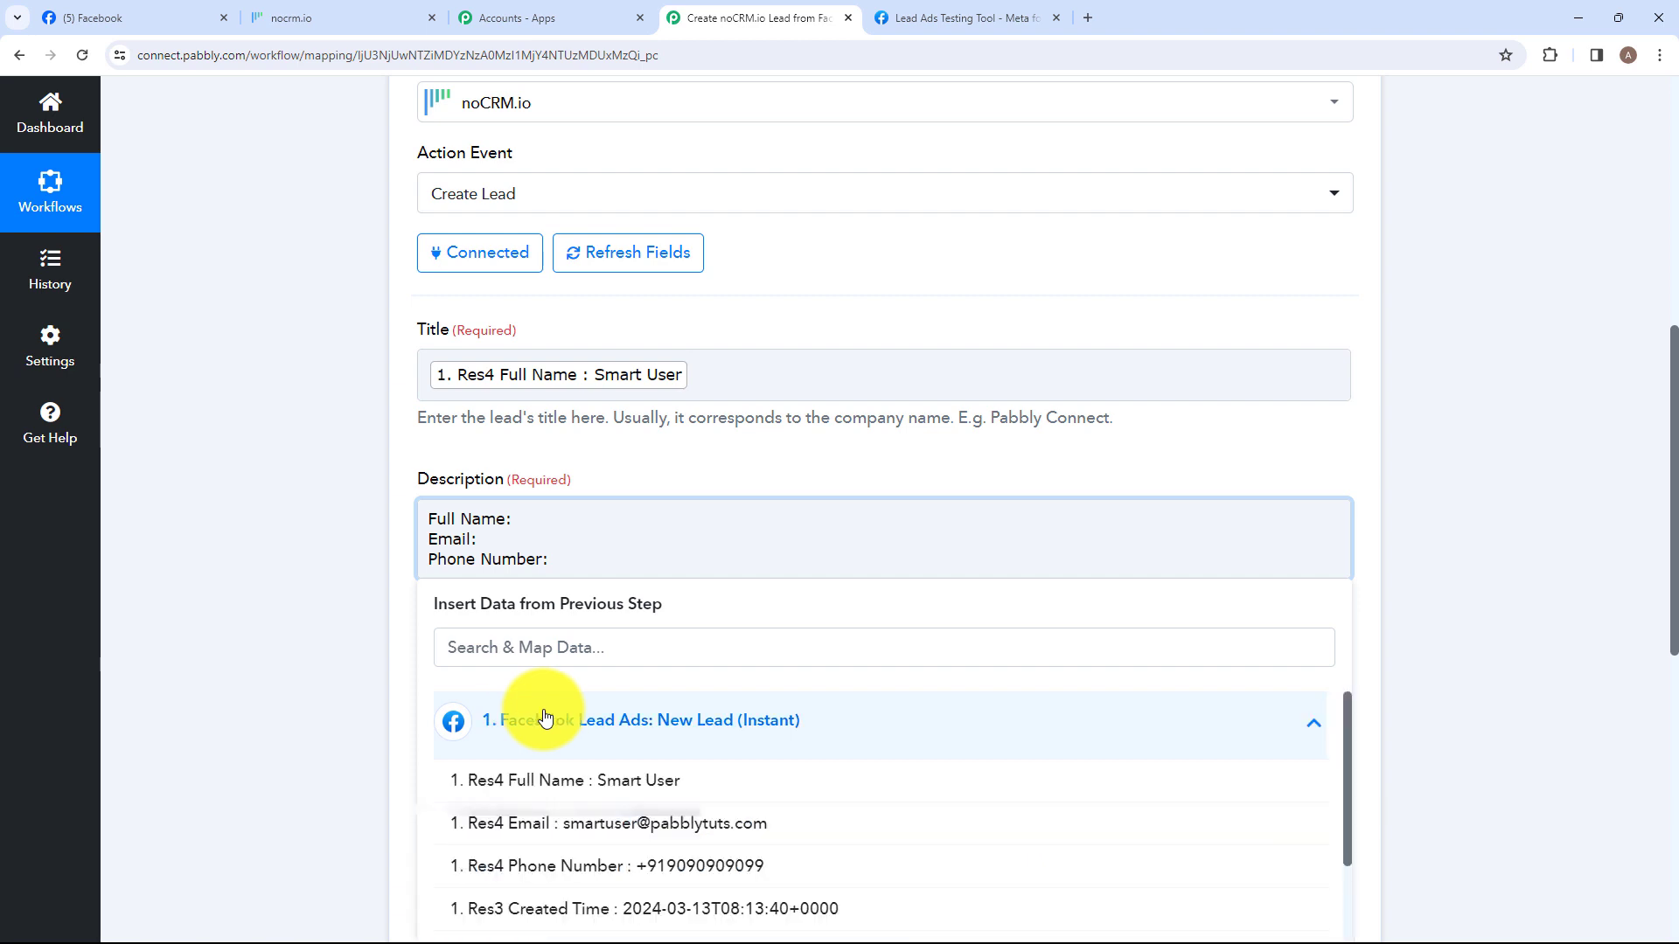
click(578, 781)
click(612, 731)
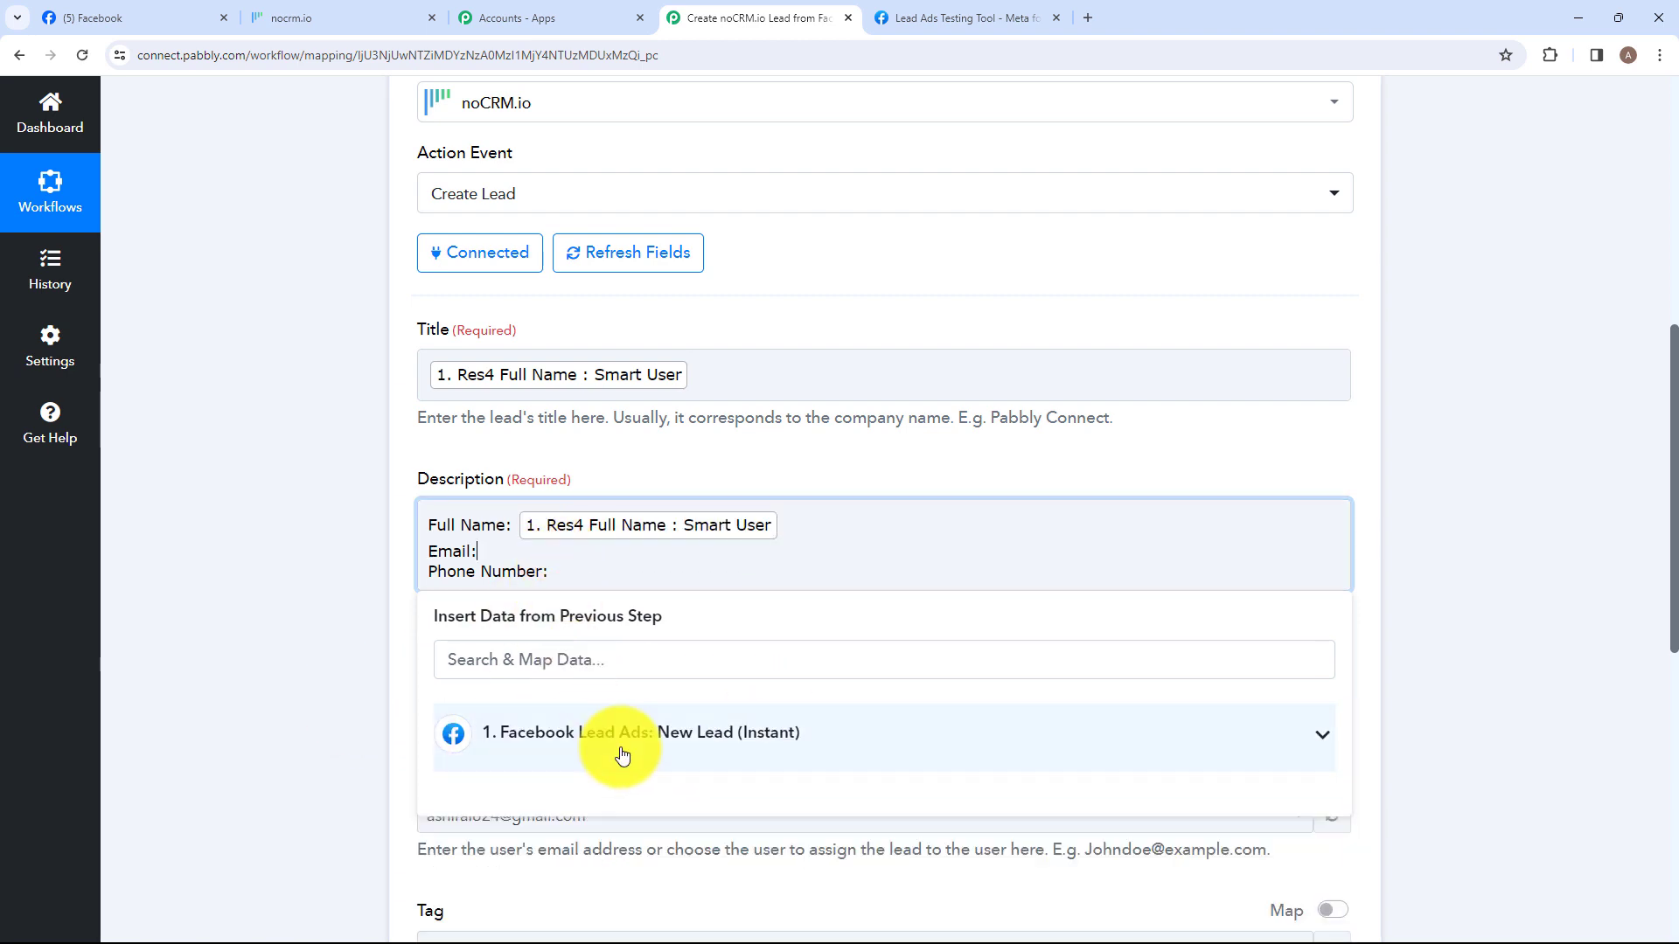
click(610, 726)
click(665, 841)
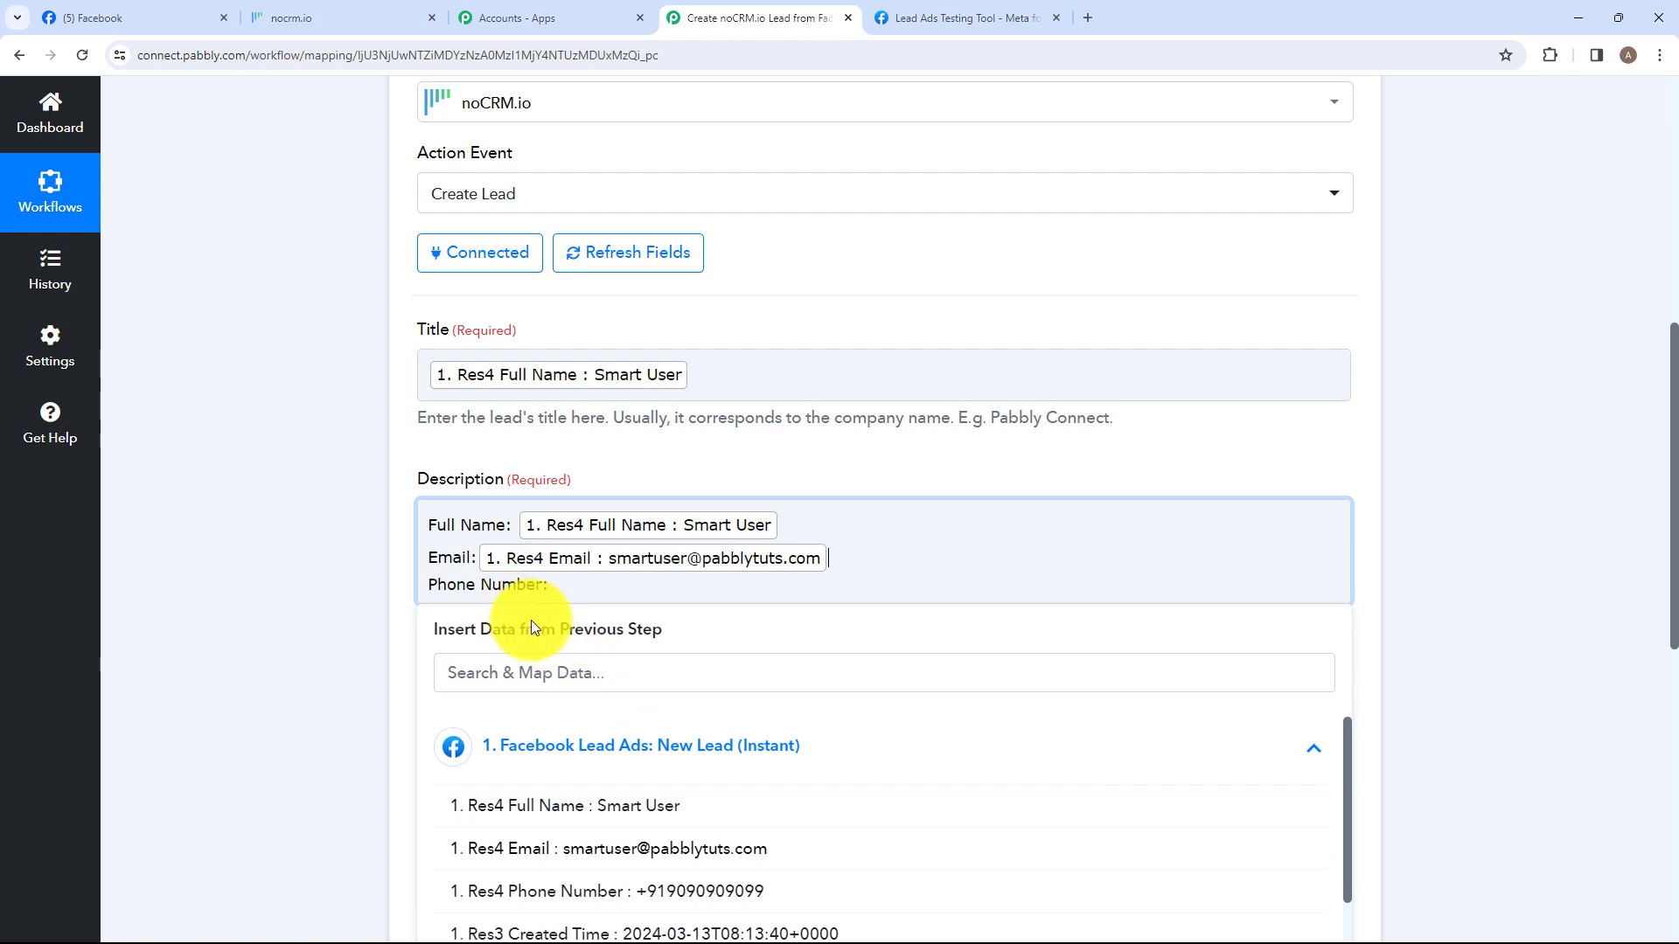
click(568, 592)
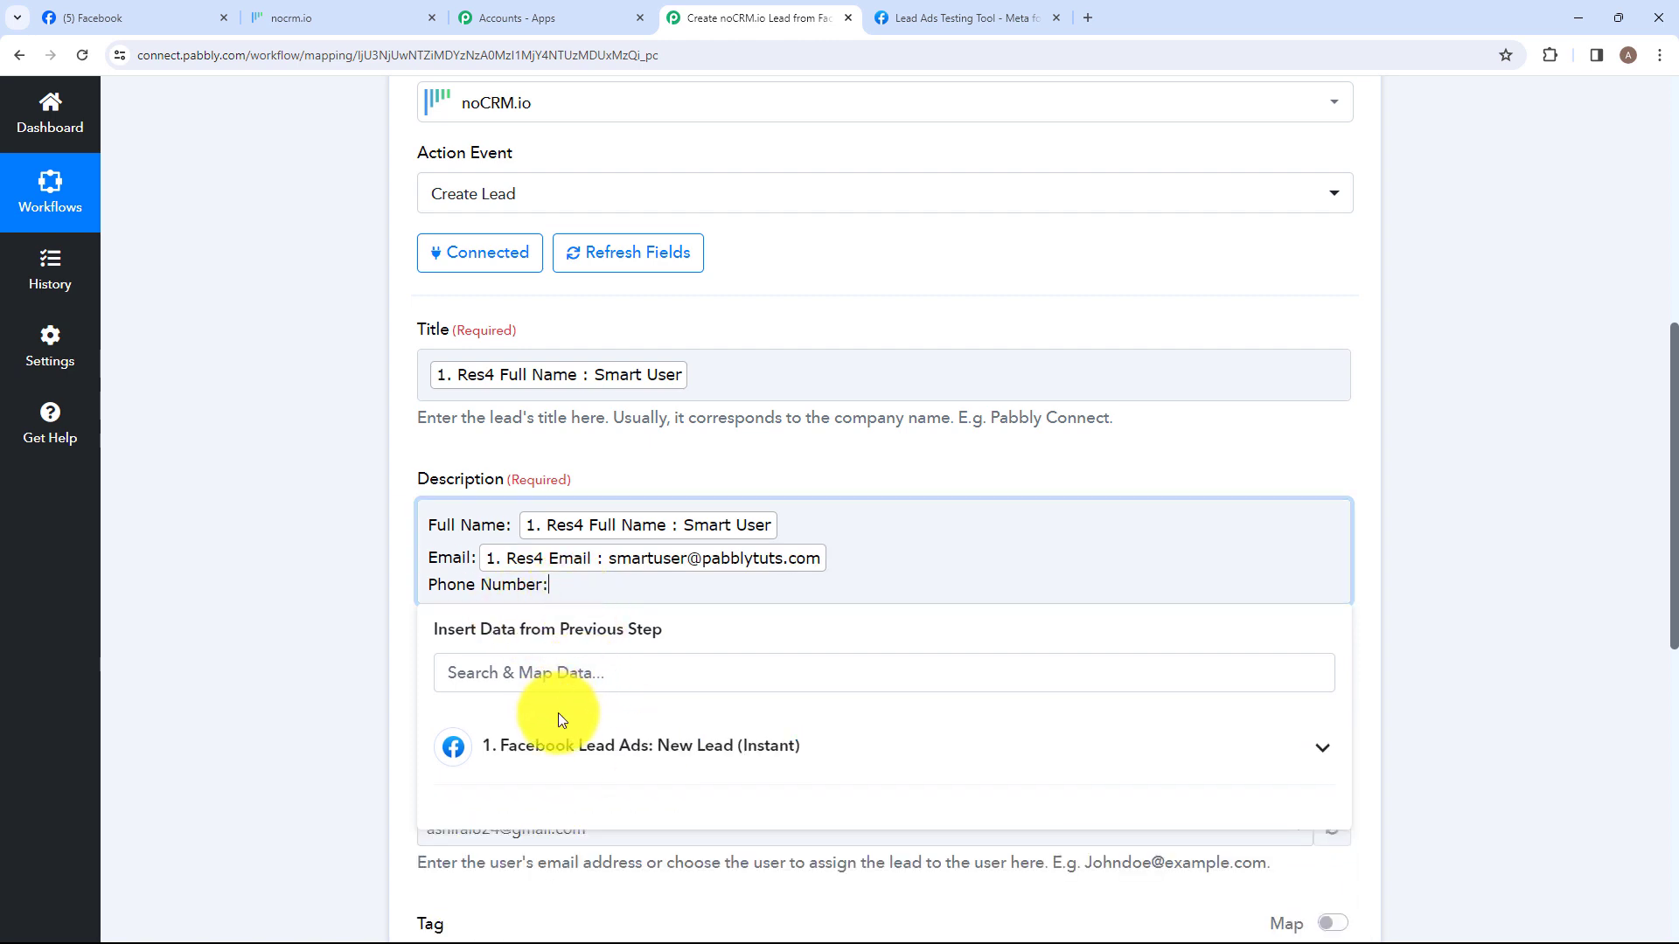
click(603, 752)
click(629, 892)
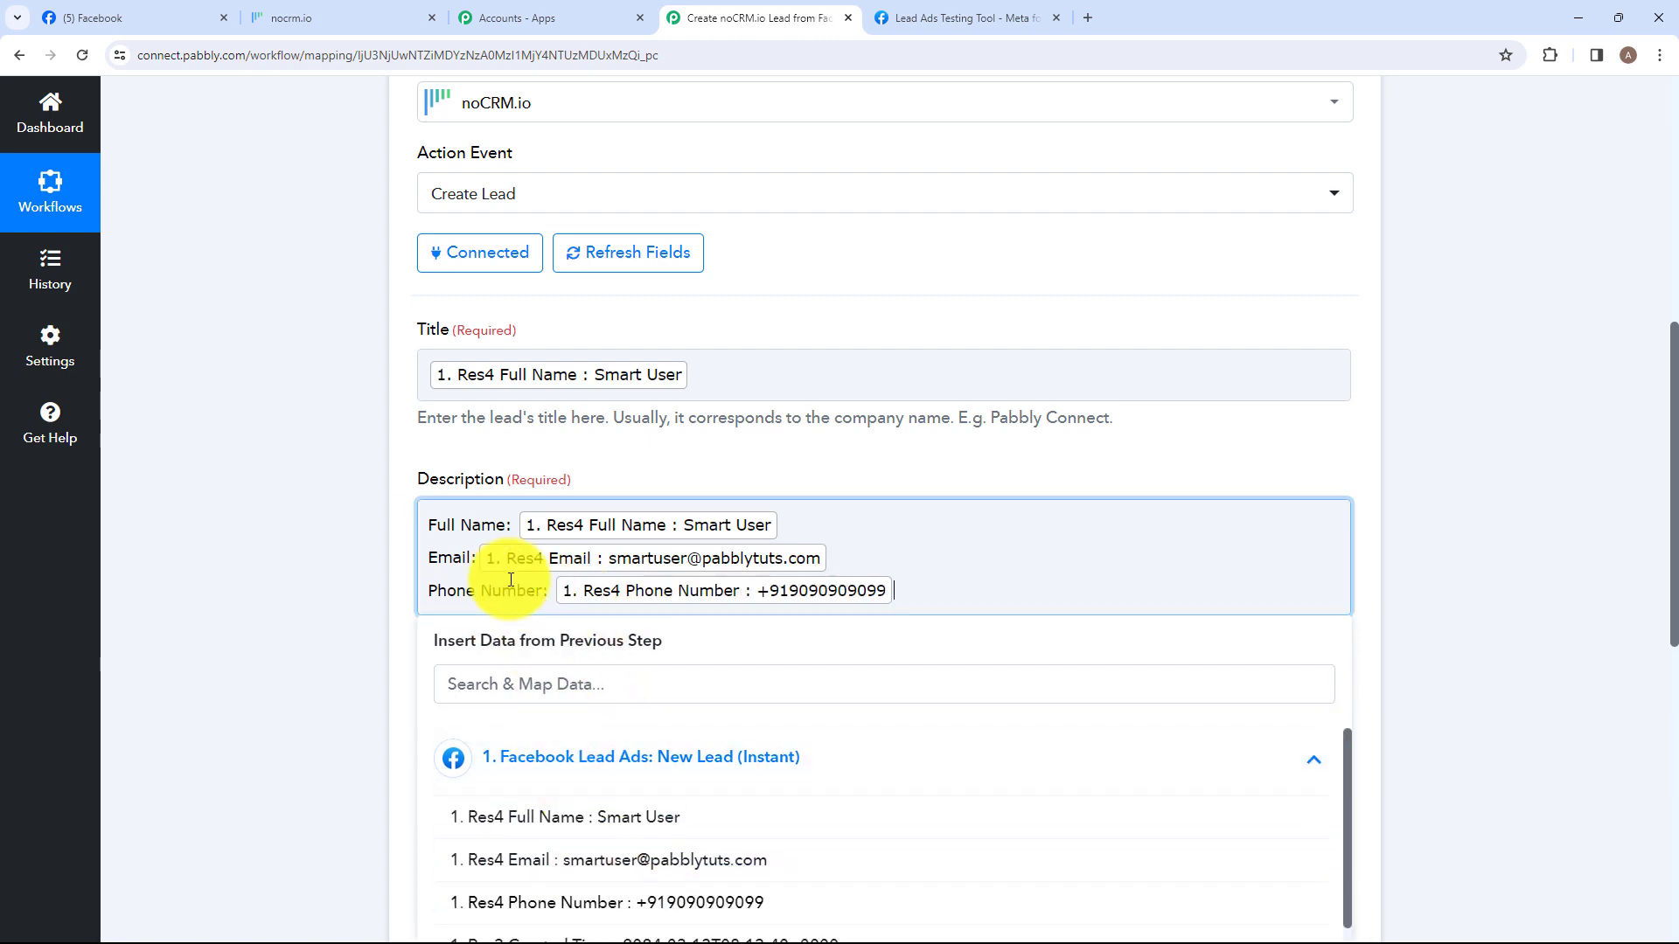
click(561, 470)
scroll(561, 470, down, 2)
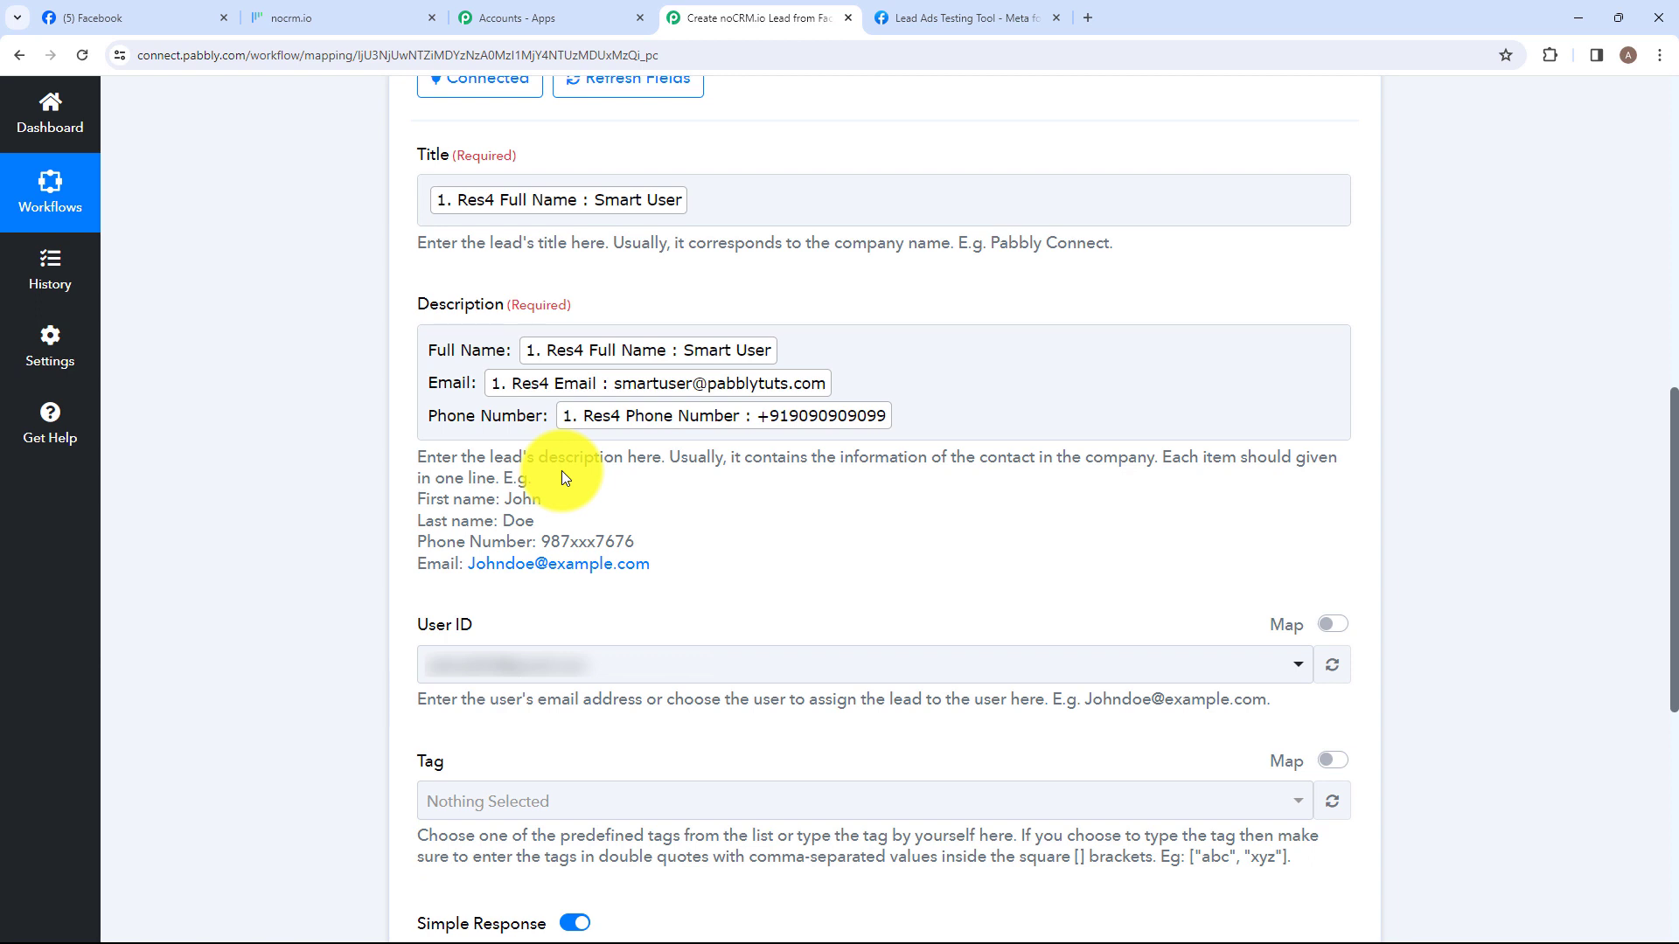
scroll(618, 511, down, 1)
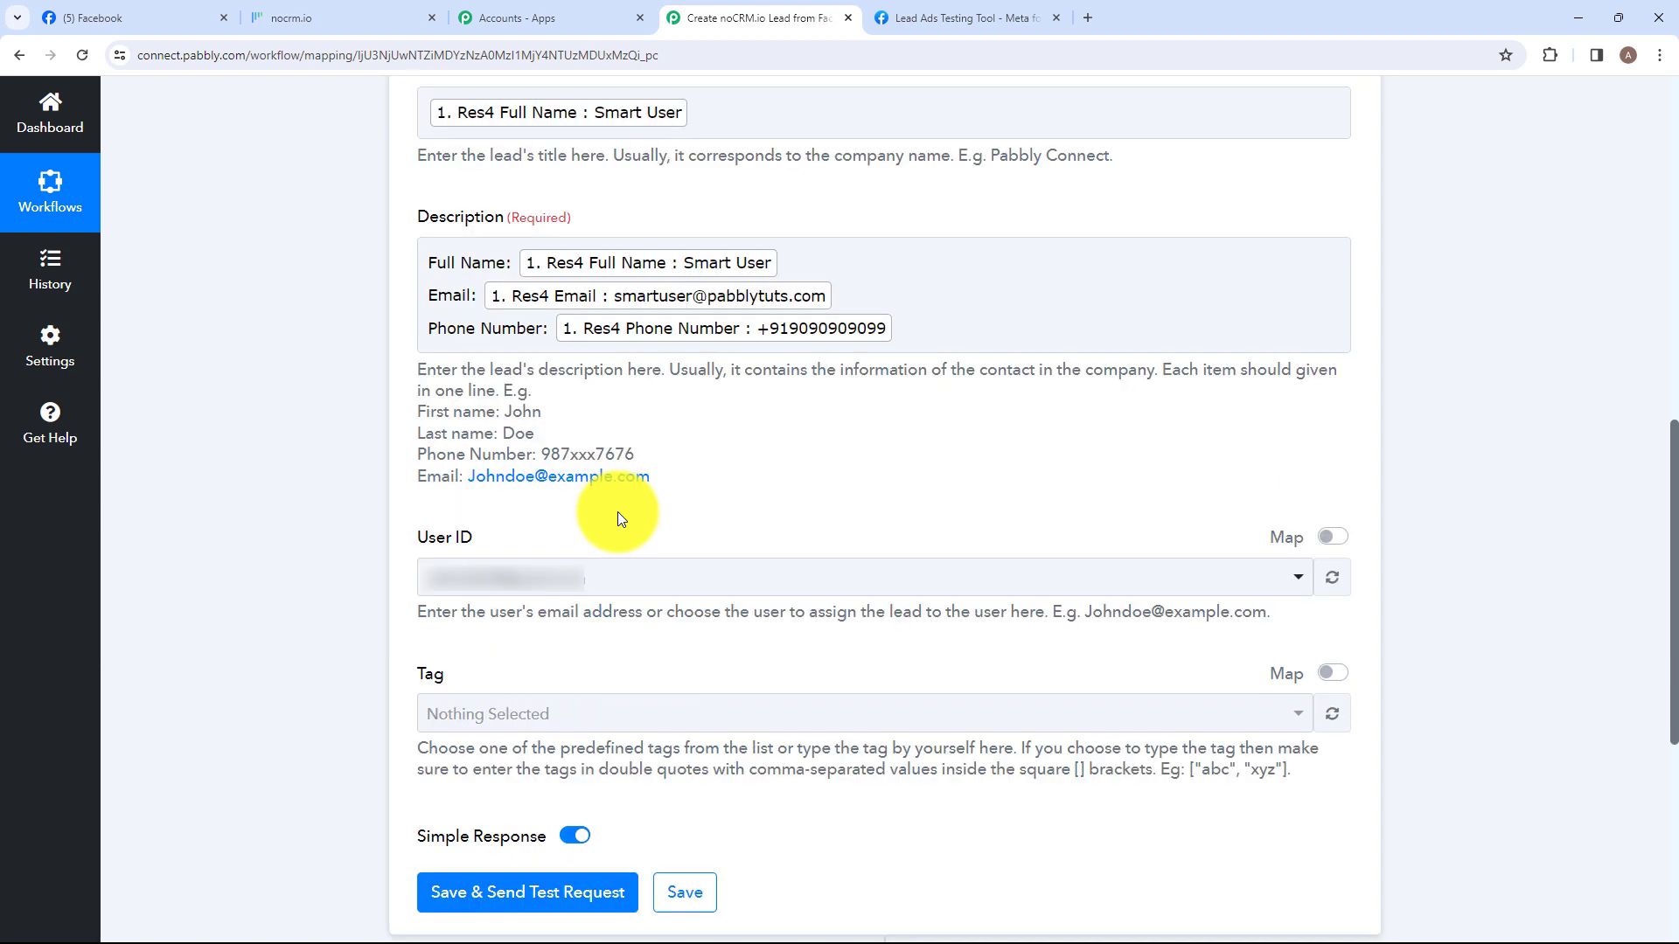
scroll(617, 512, down, 1)
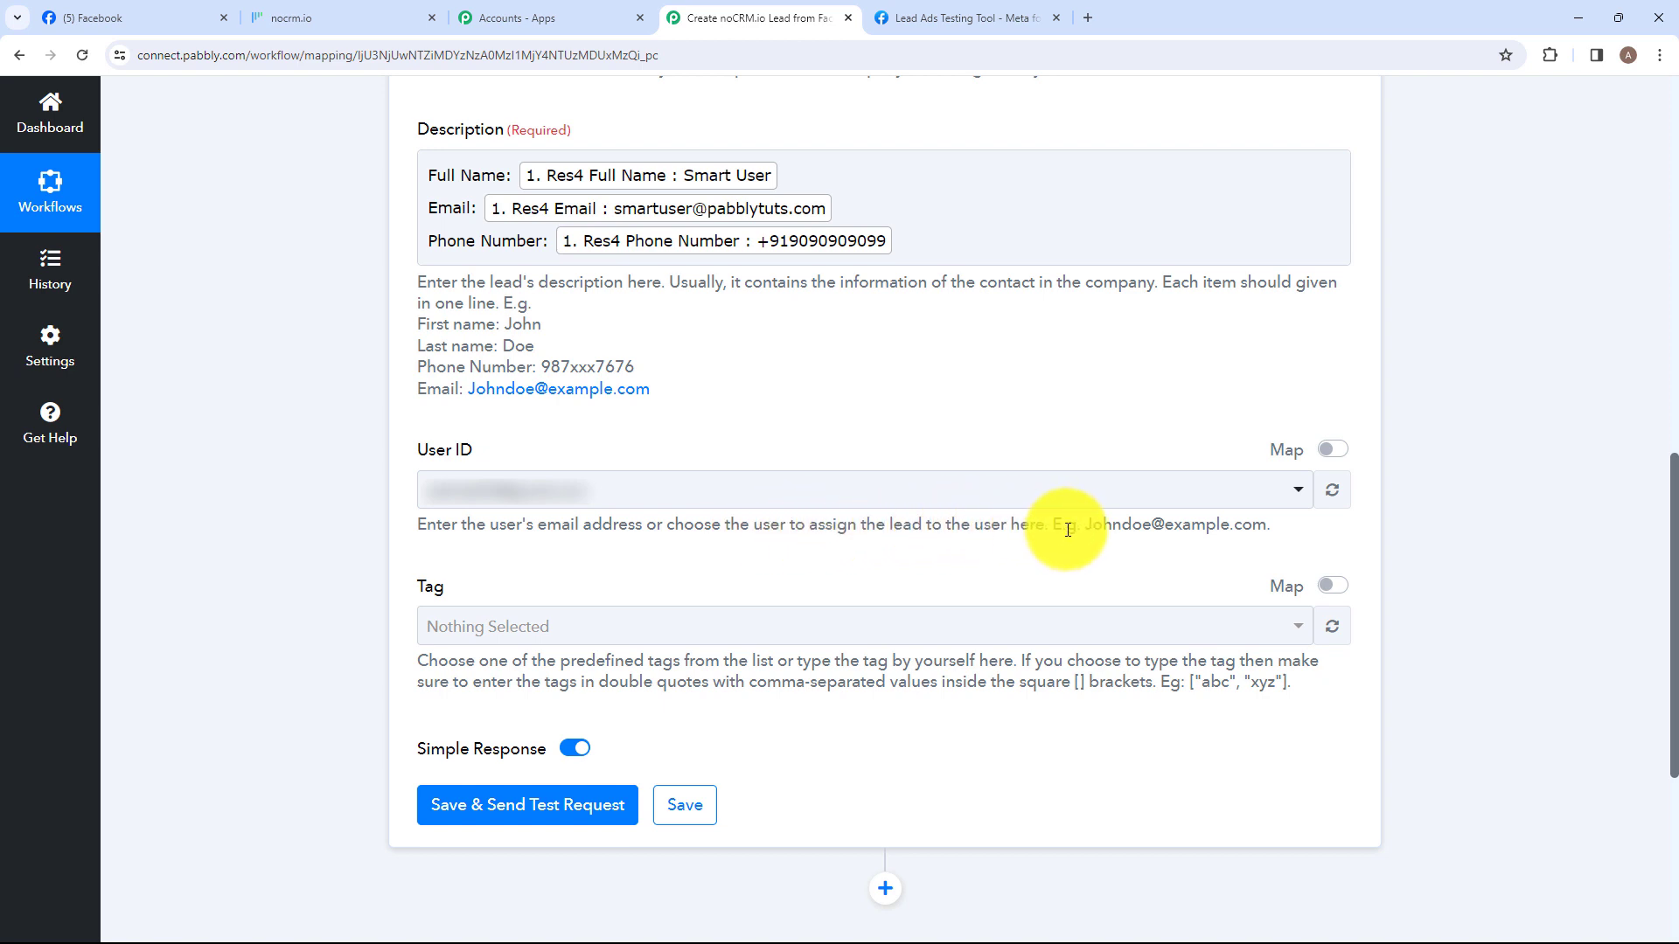
drag(1067, 530, 1293, 520)
click(1293, 519)
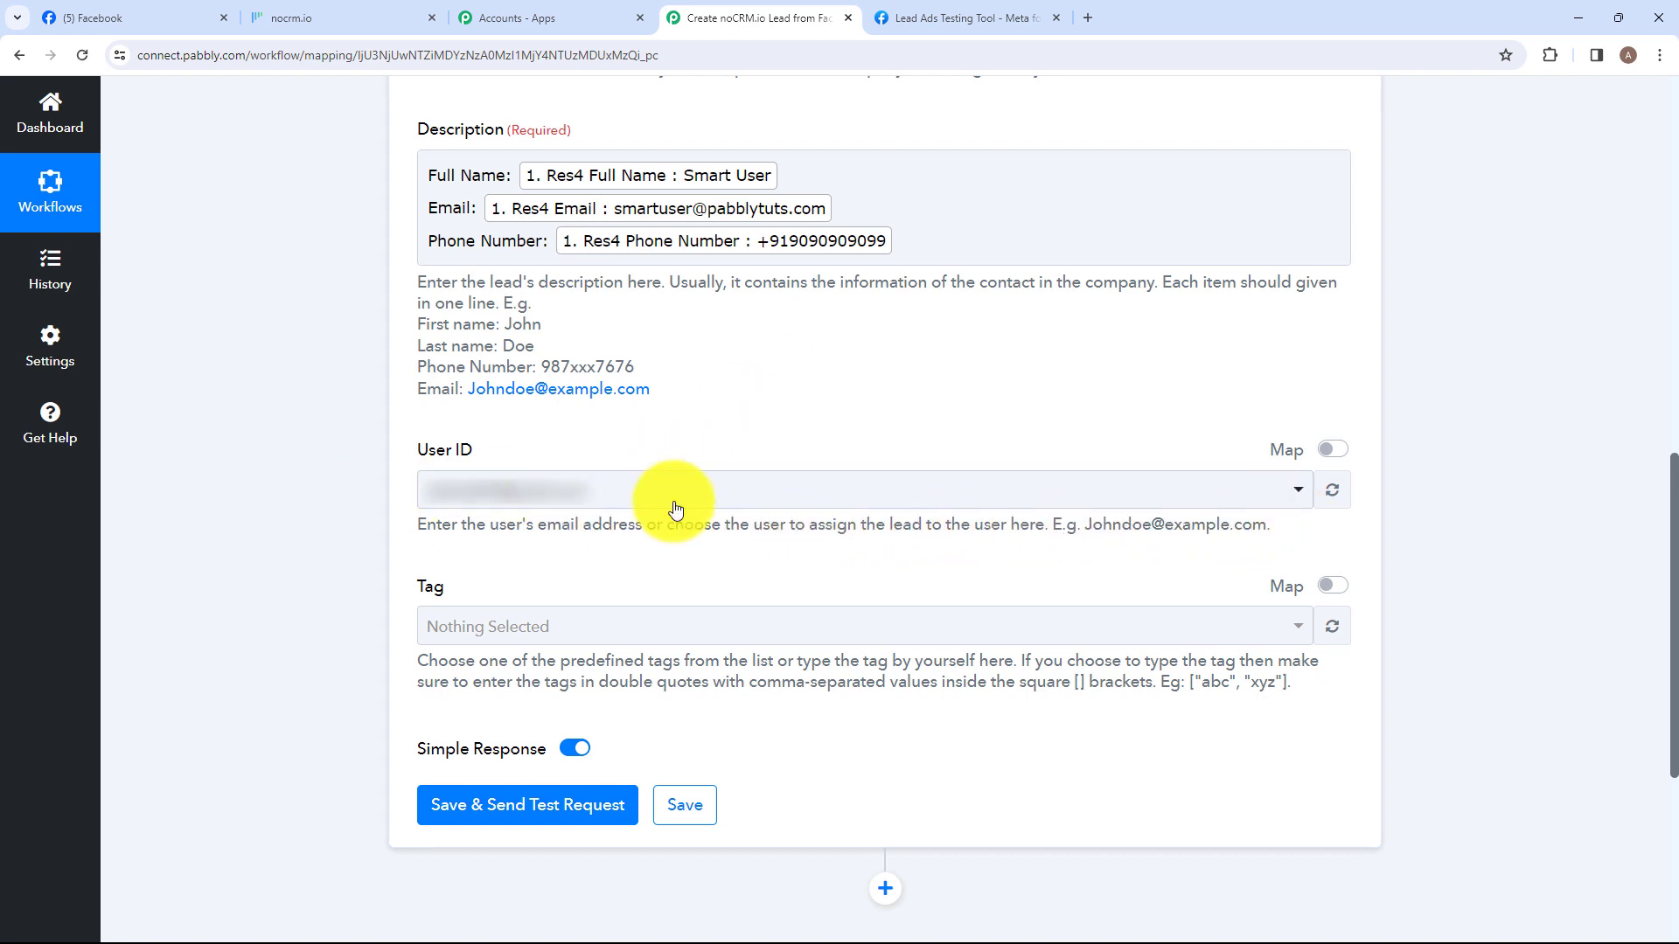
scroll(559, 481, down, 1)
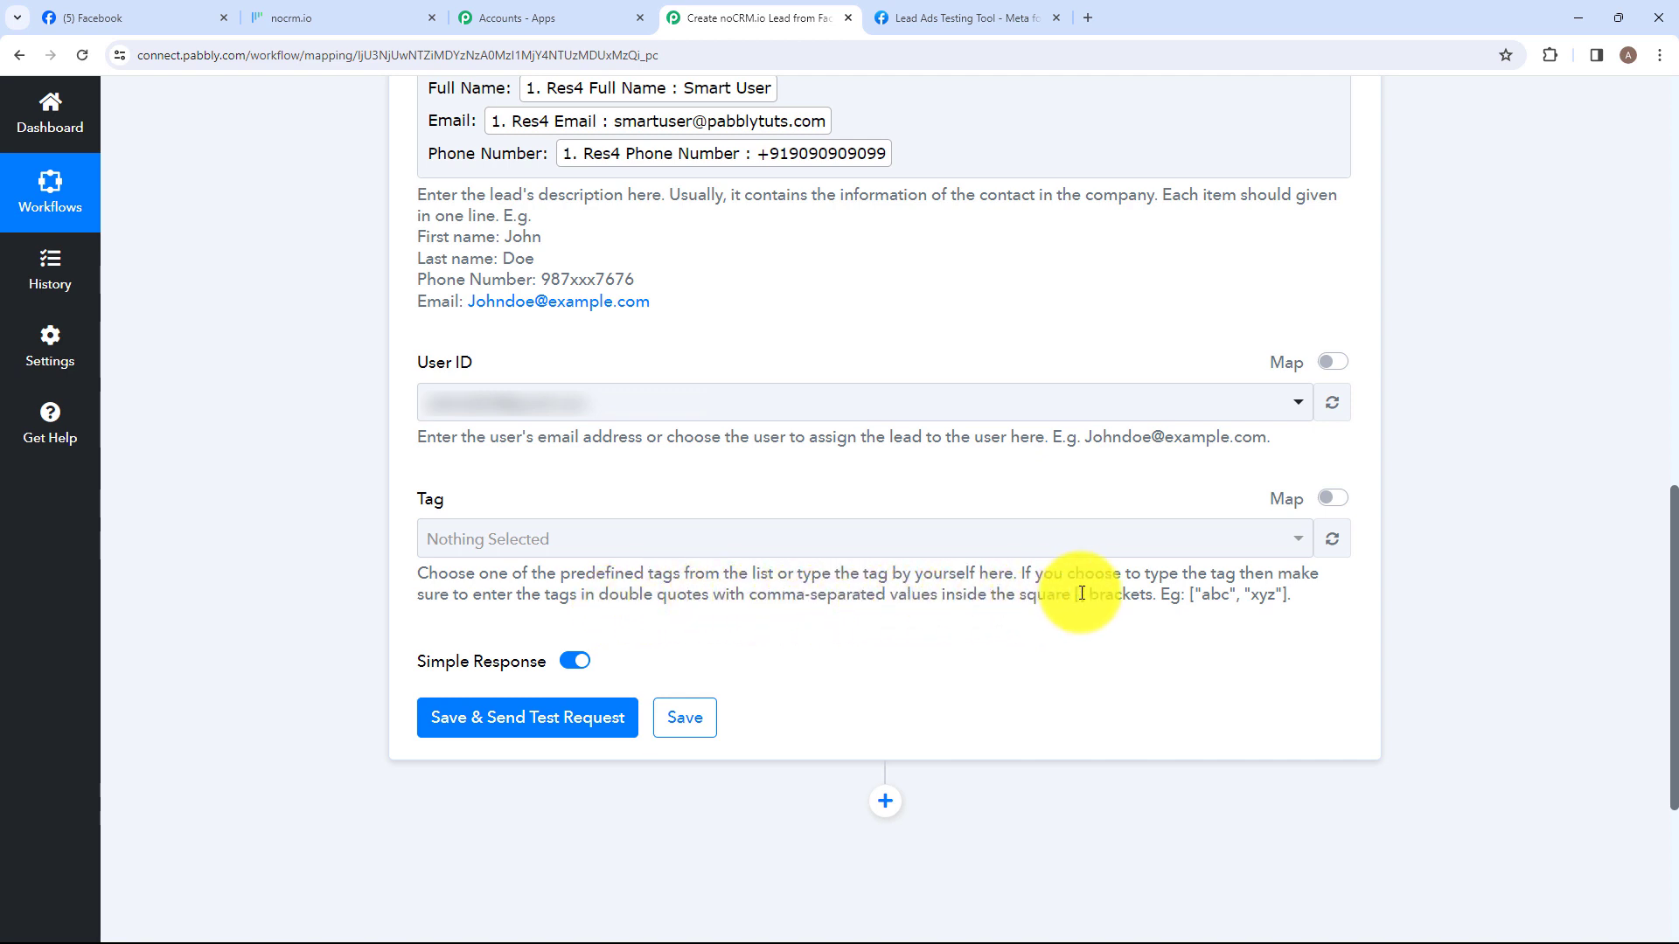
drag(1161, 595, 1309, 612)
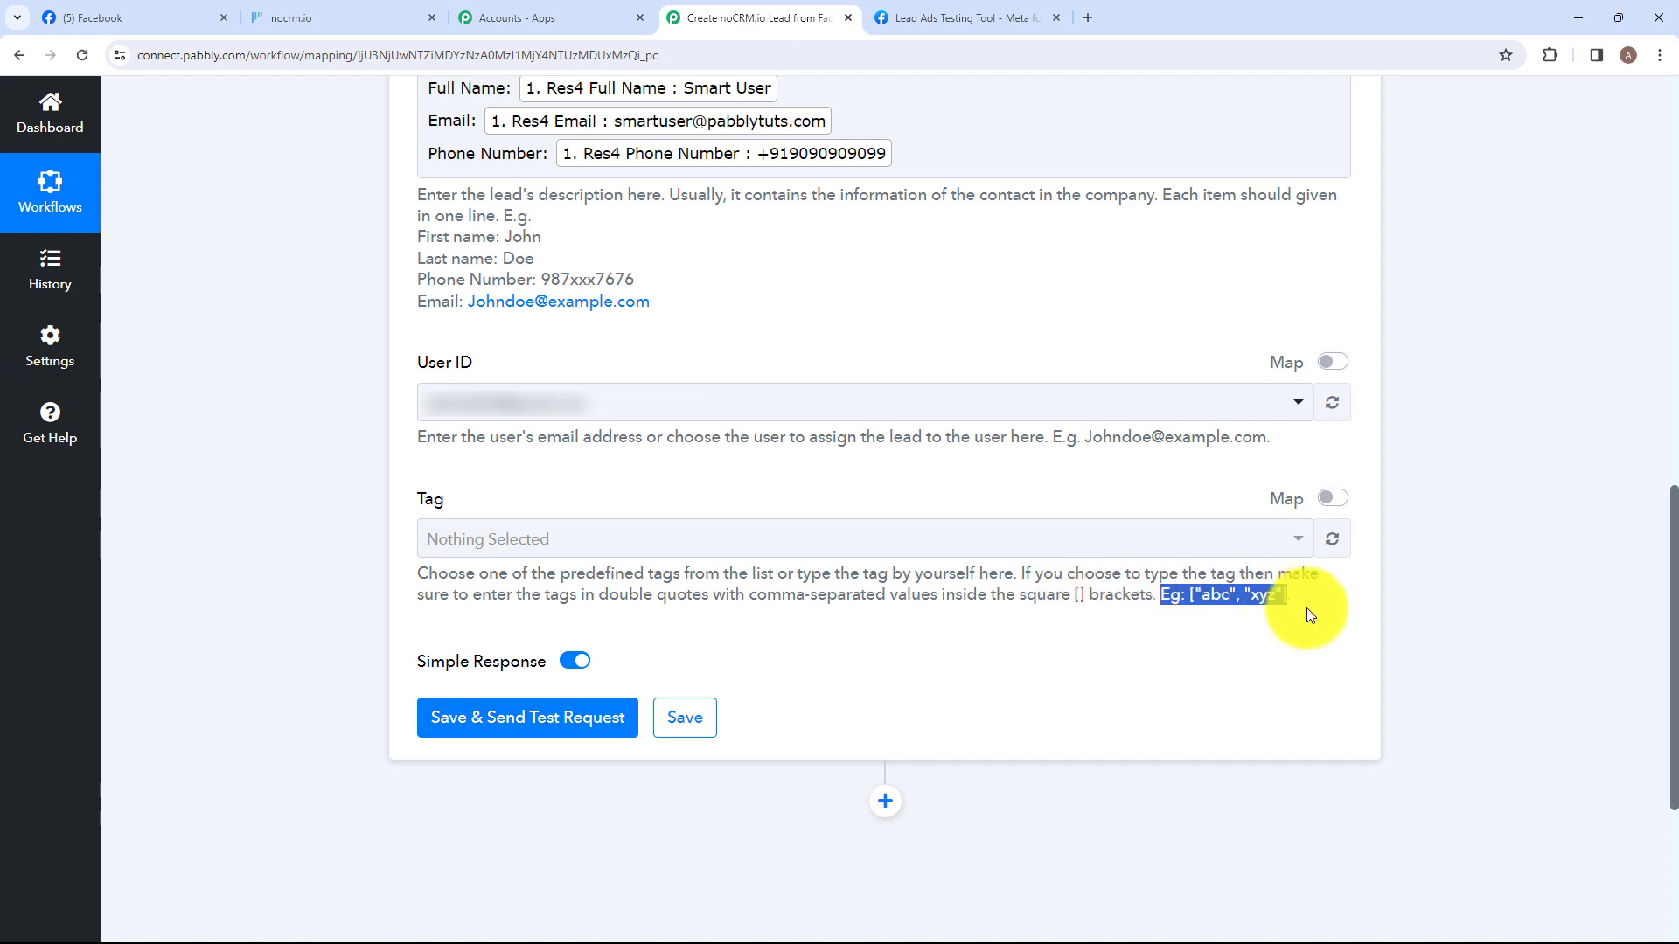
click(1306, 607)
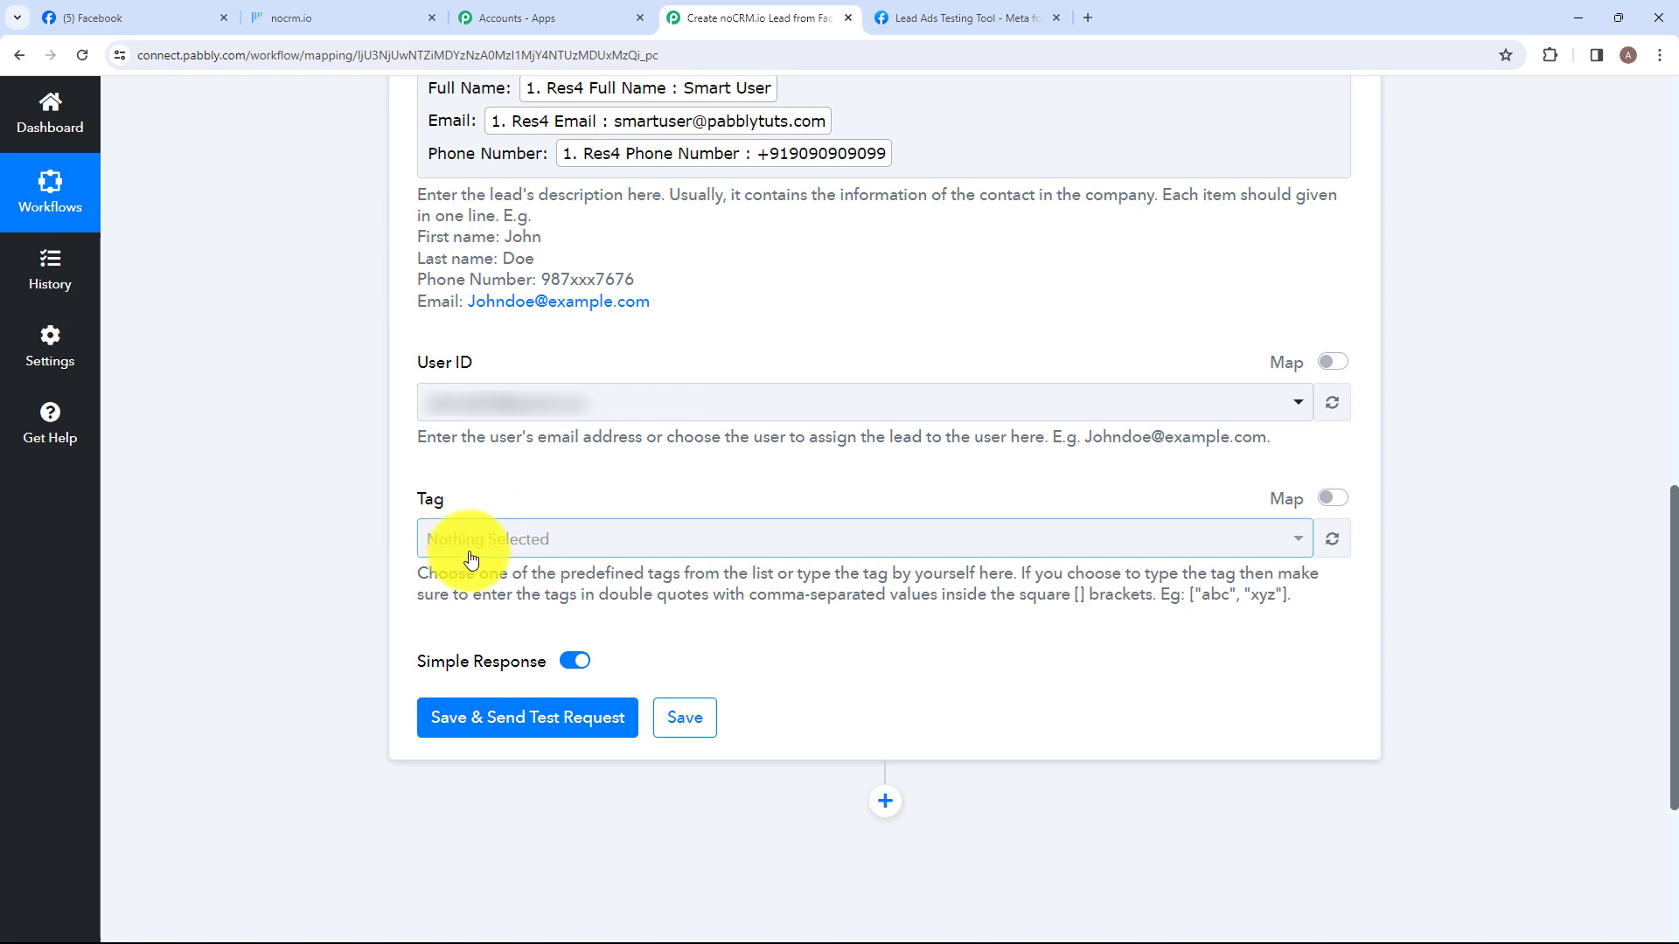
Save the noCRM.io Create Lead action with a test request and look through the received response
scroll(600, 574, down, 1)
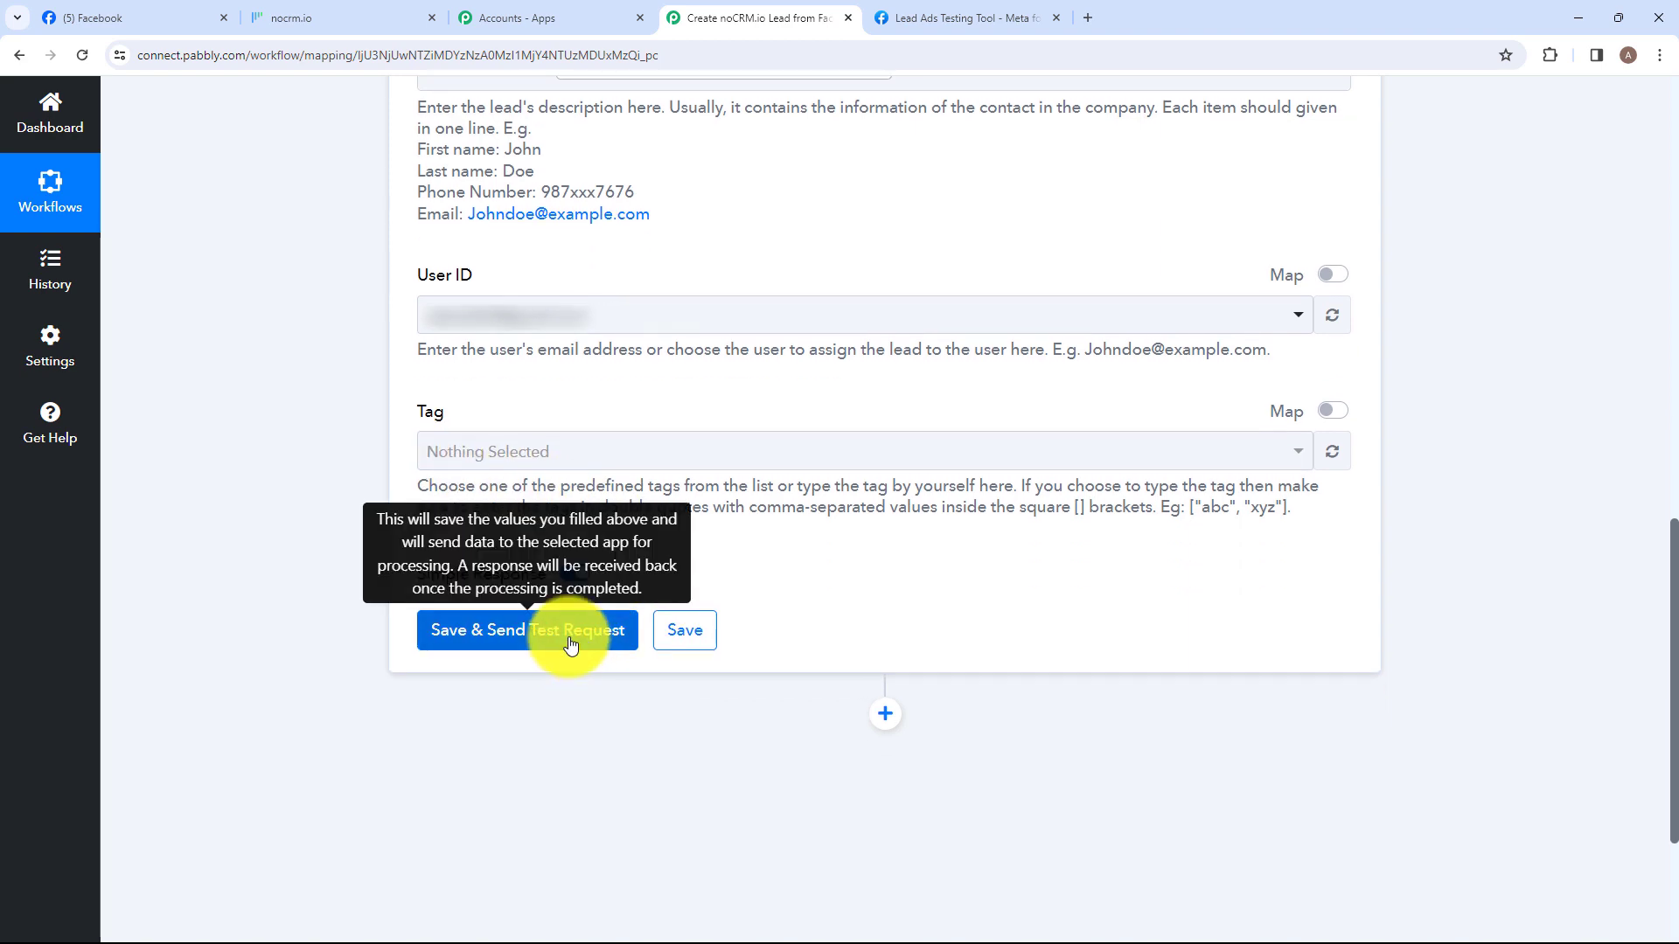
click(570, 645)
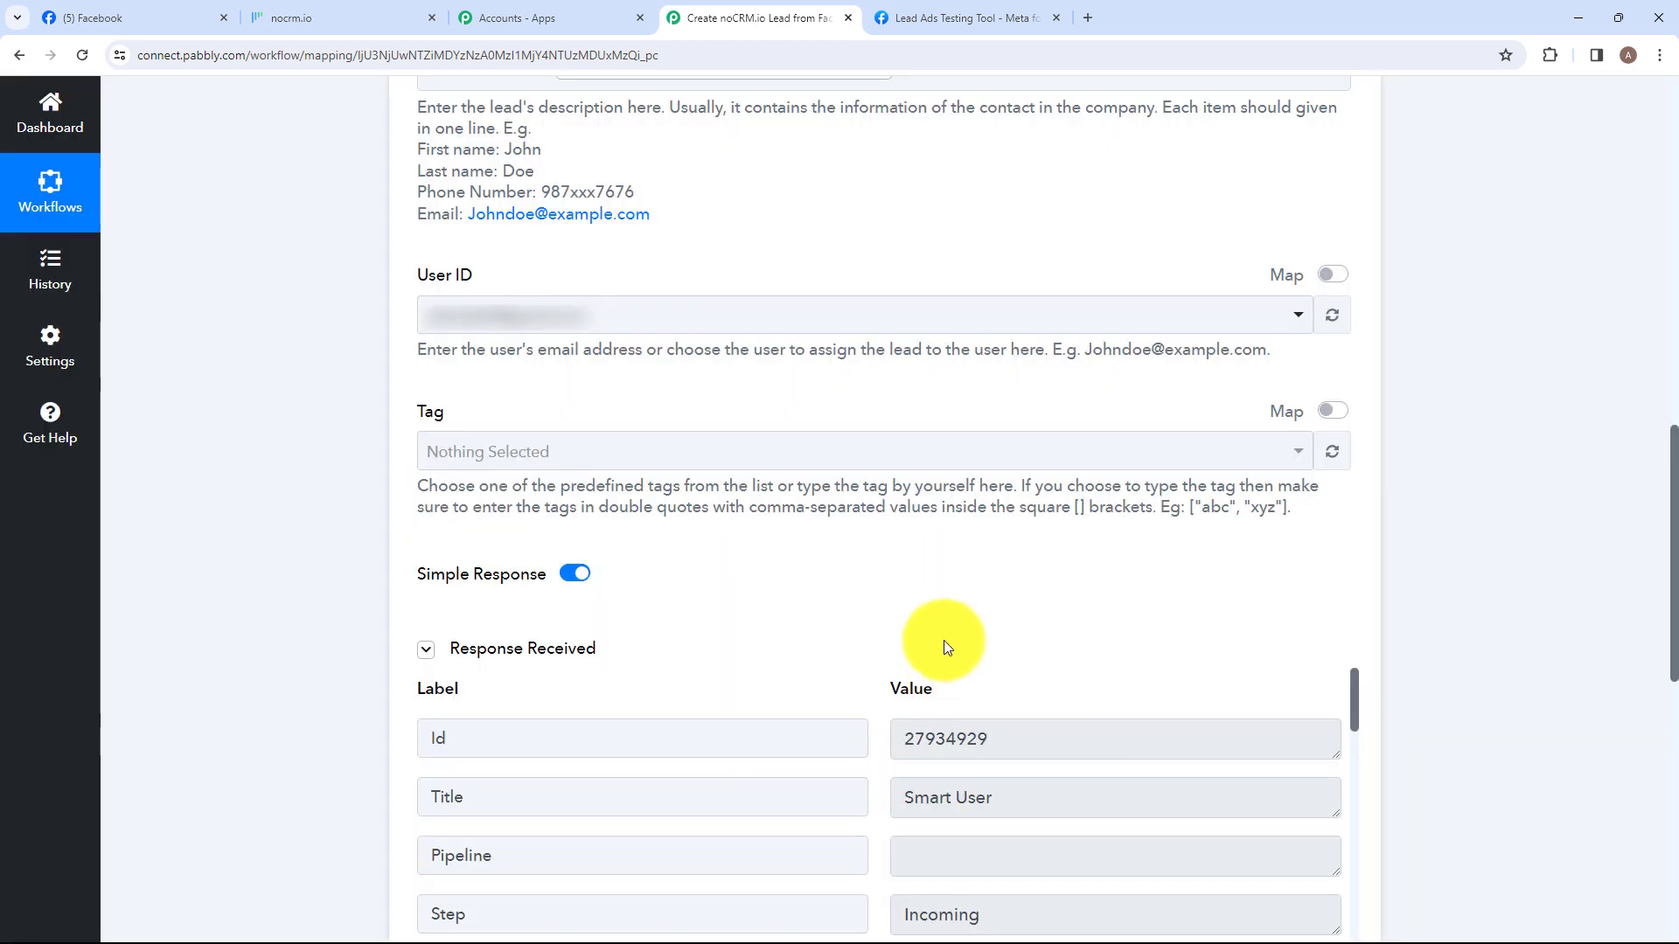
scroll(943, 640, down, 4)
scroll(922, 546, down, 8)
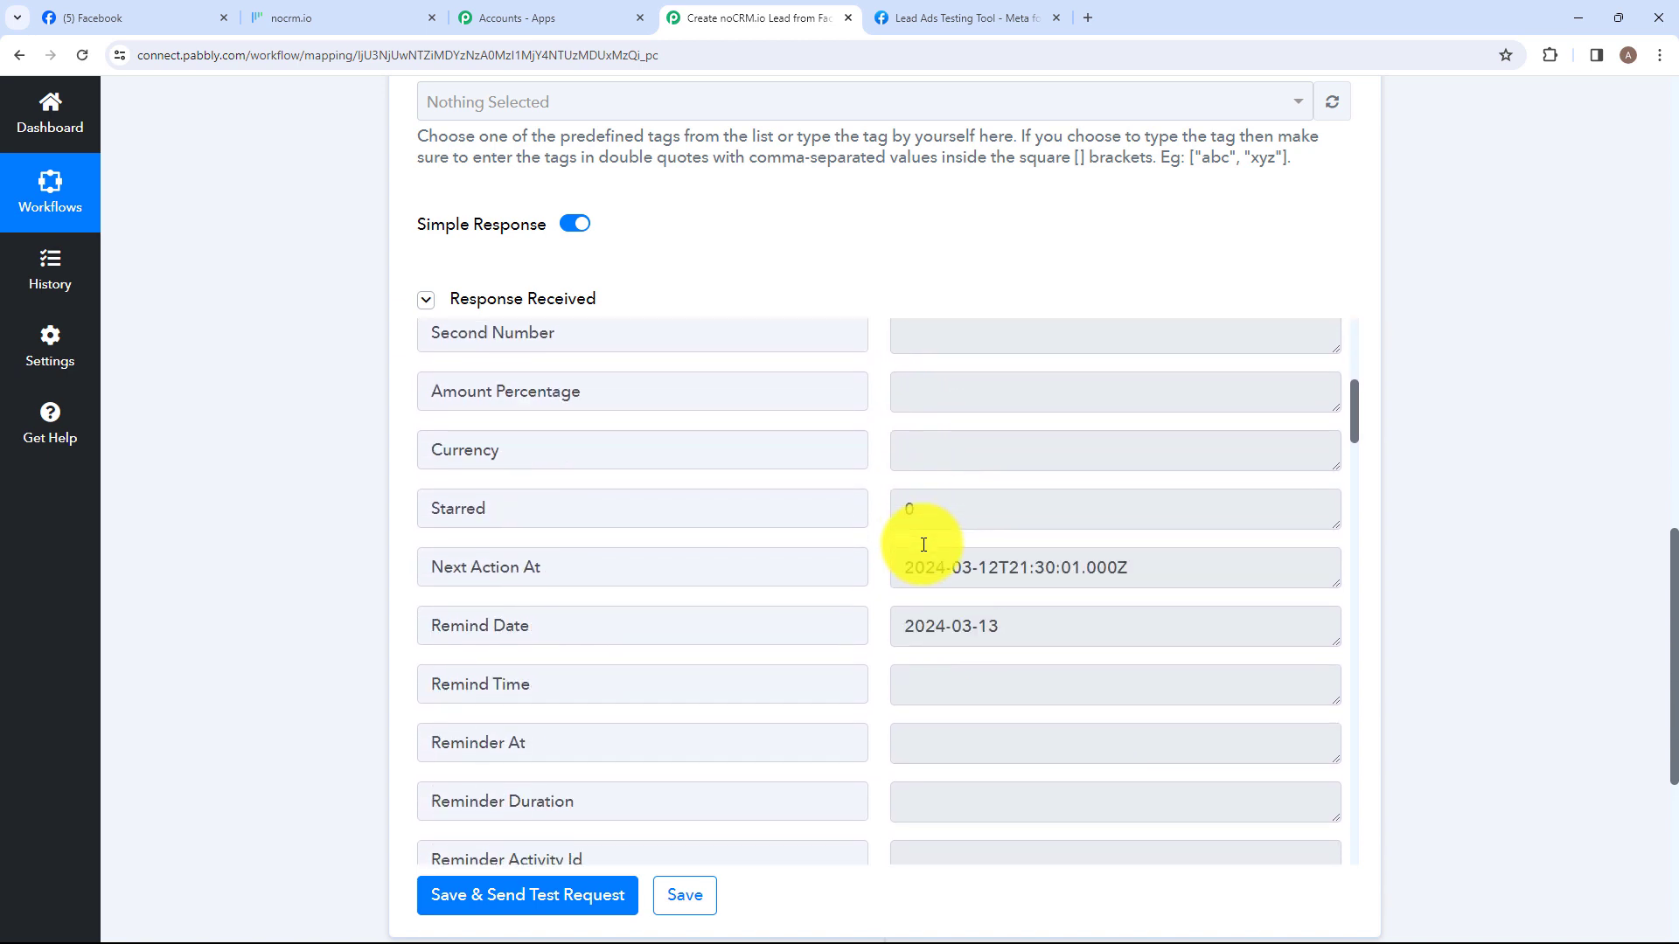
scroll(922, 551, down, 1)
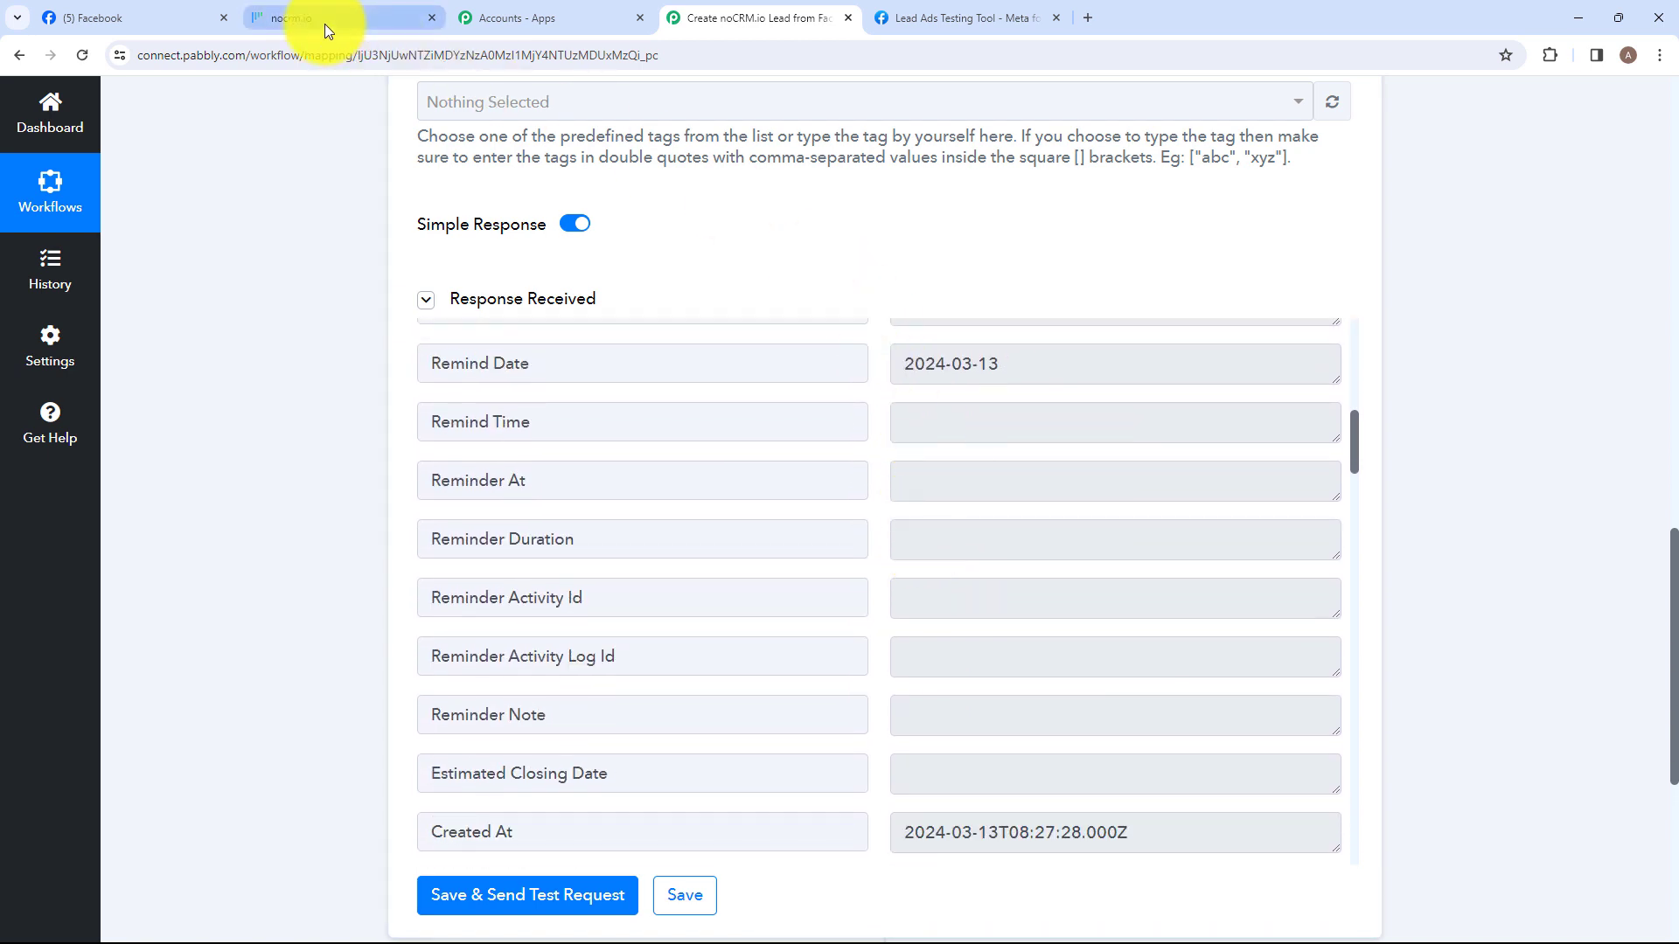
Switch to noCRM.io, open the newest lead to check its description, and return to the top of the Pabbly Connect workflow
mouse_move(325, 26)
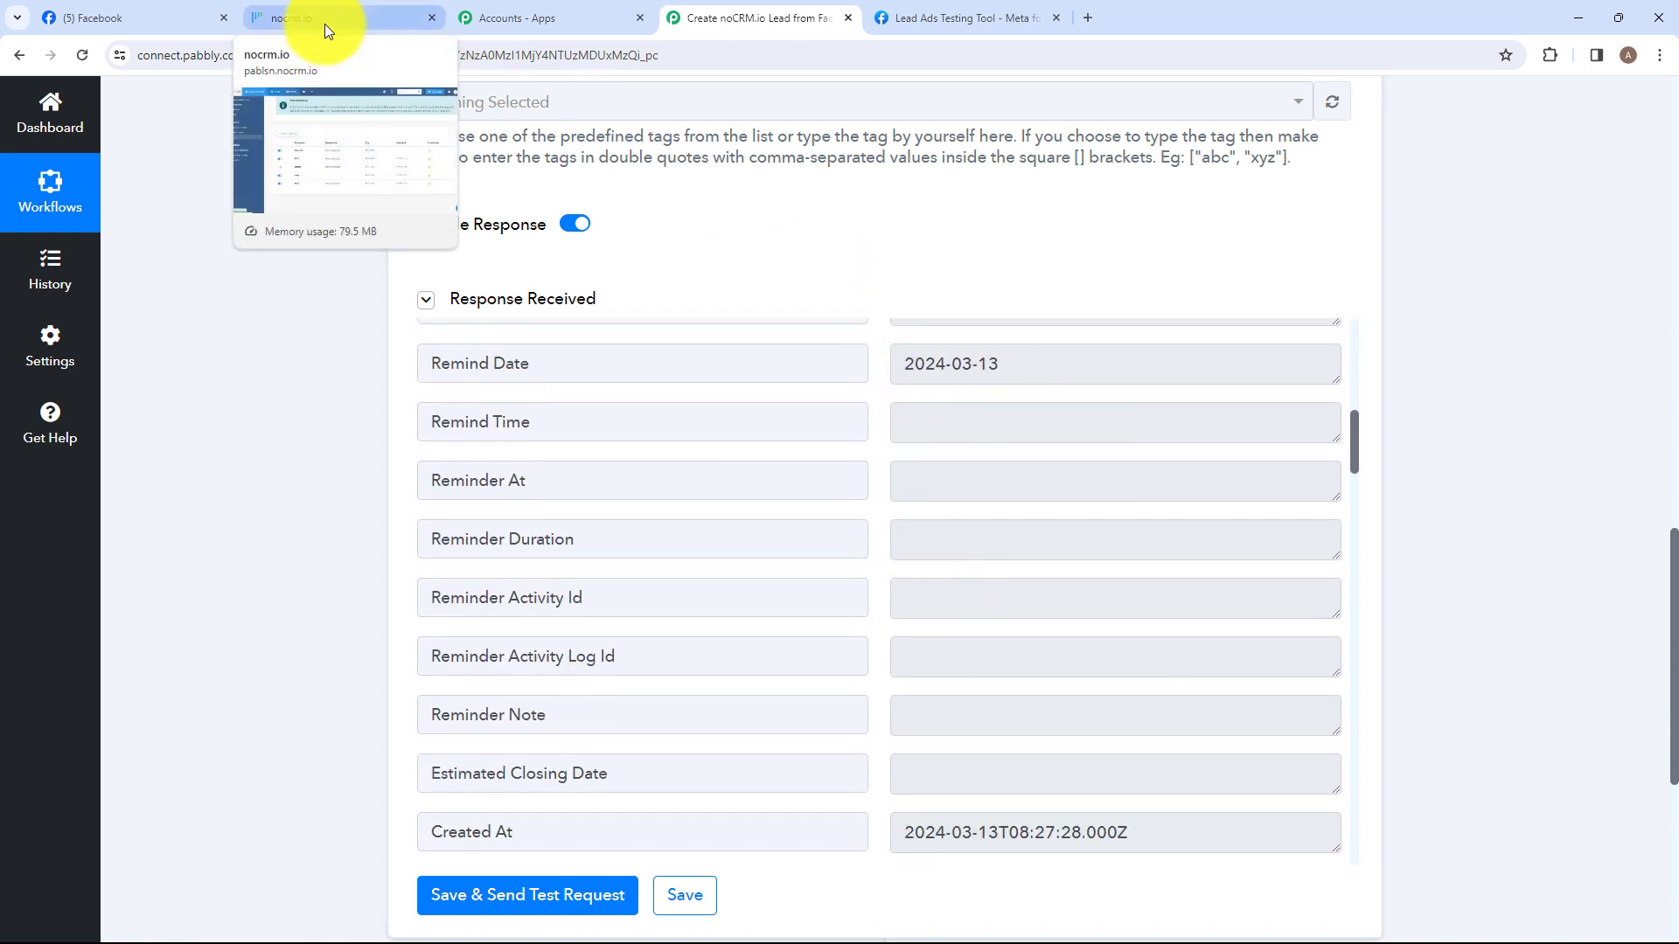
click(323, 24)
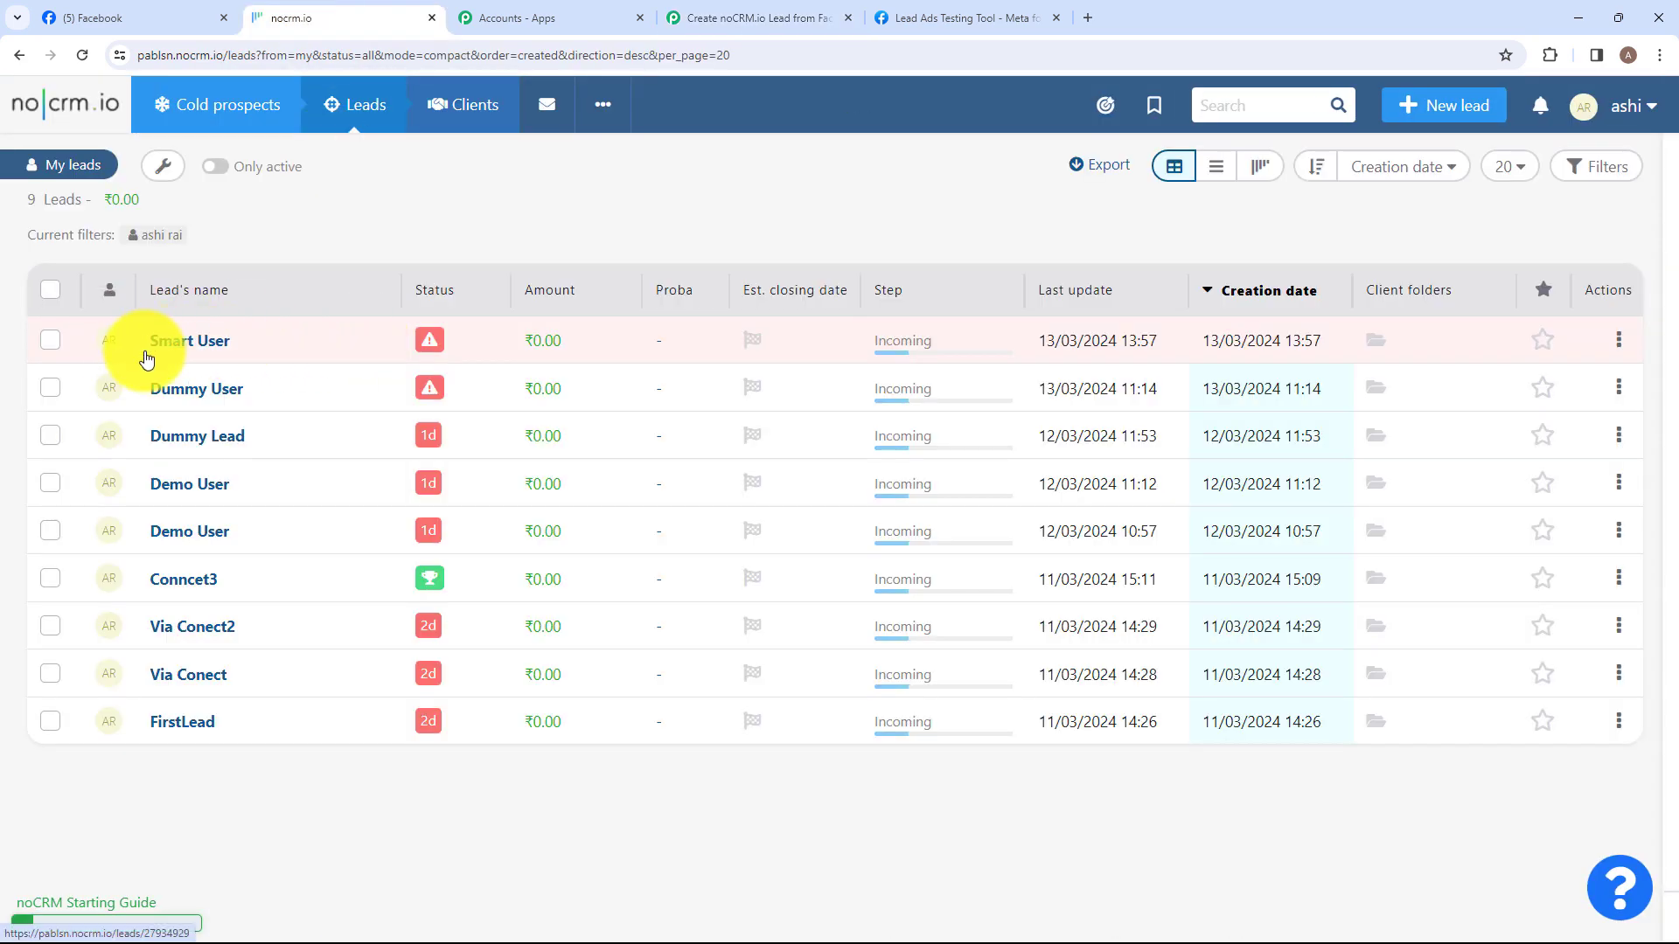
click(194, 341)
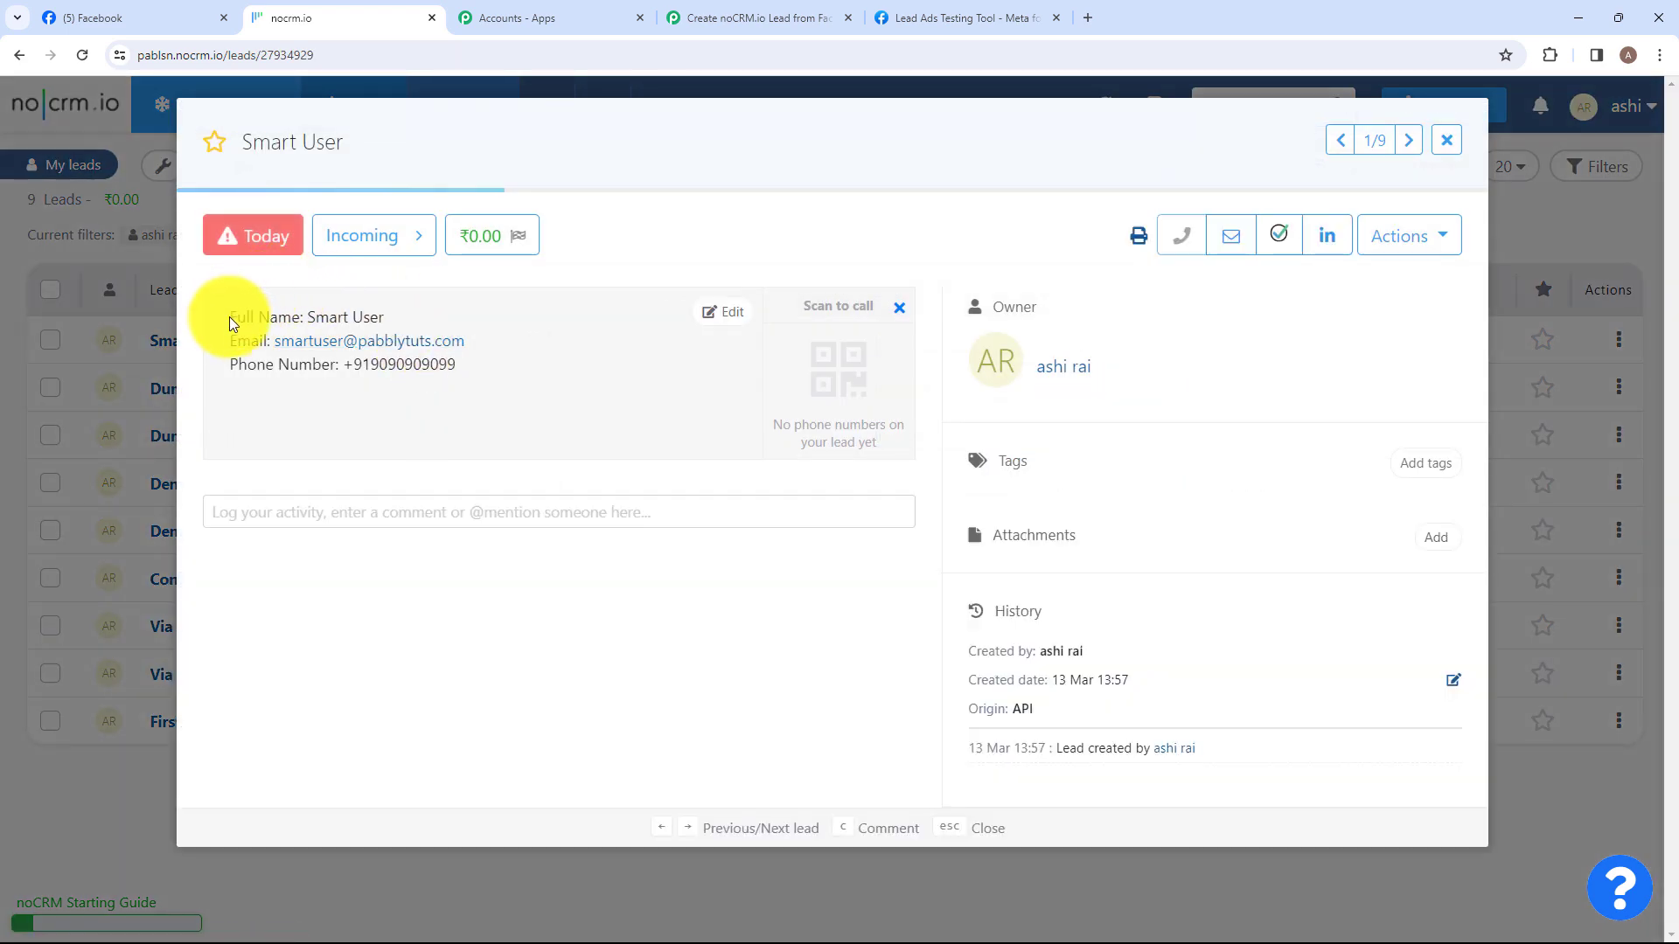
drag(257, 314, 491, 360)
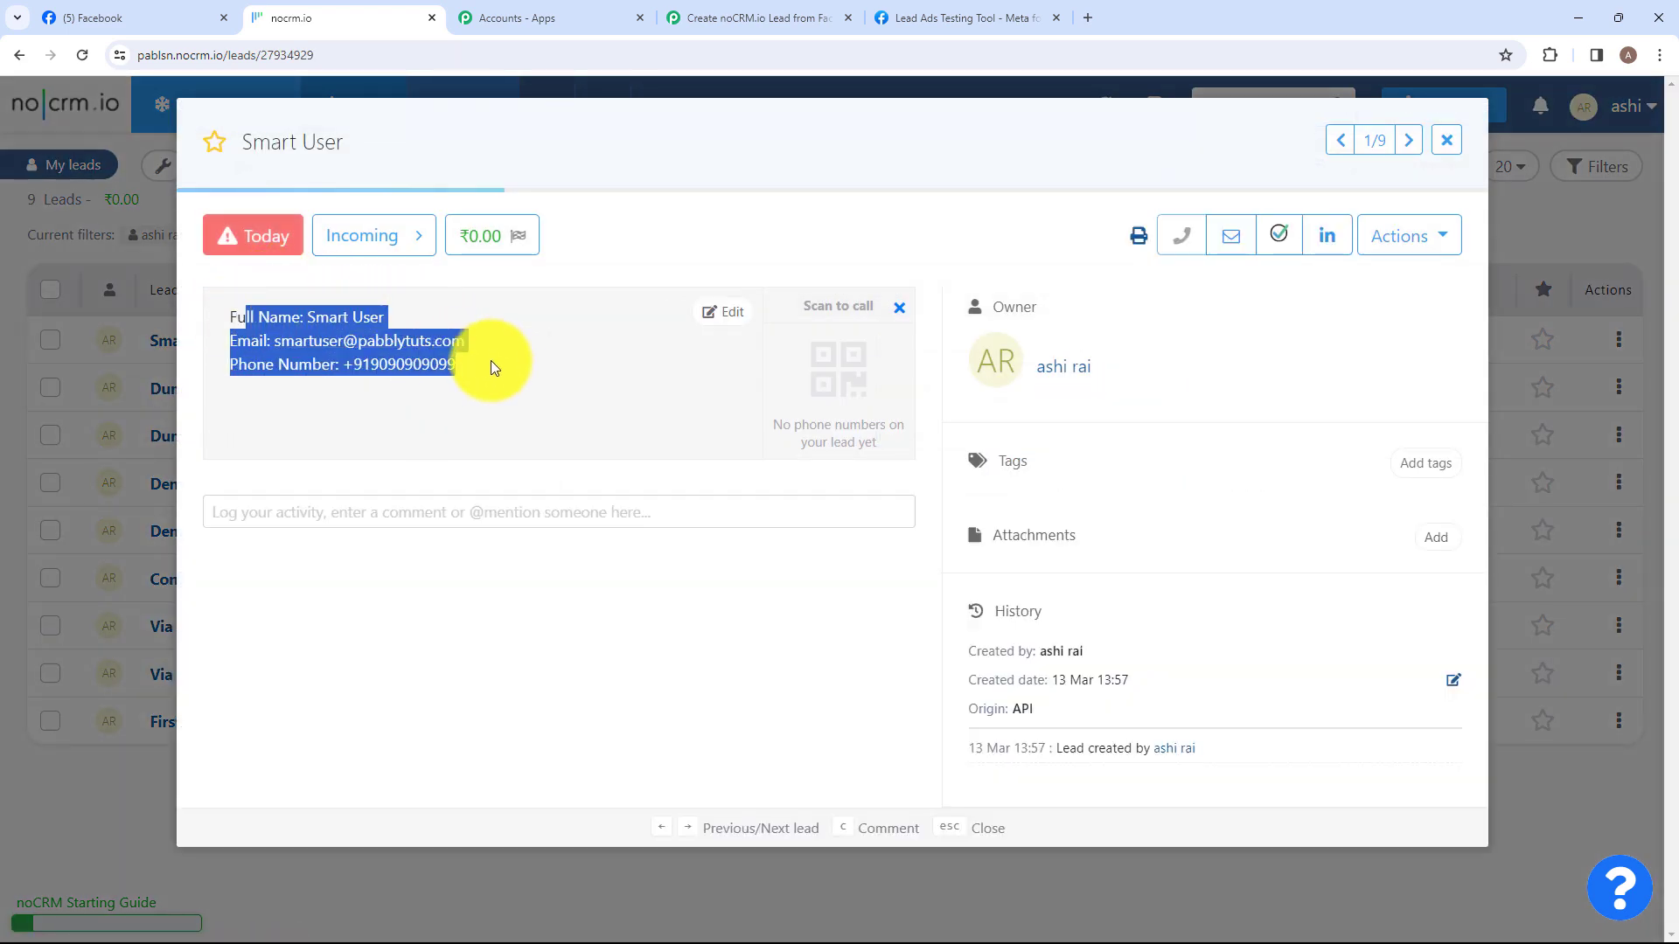
click(495, 375)
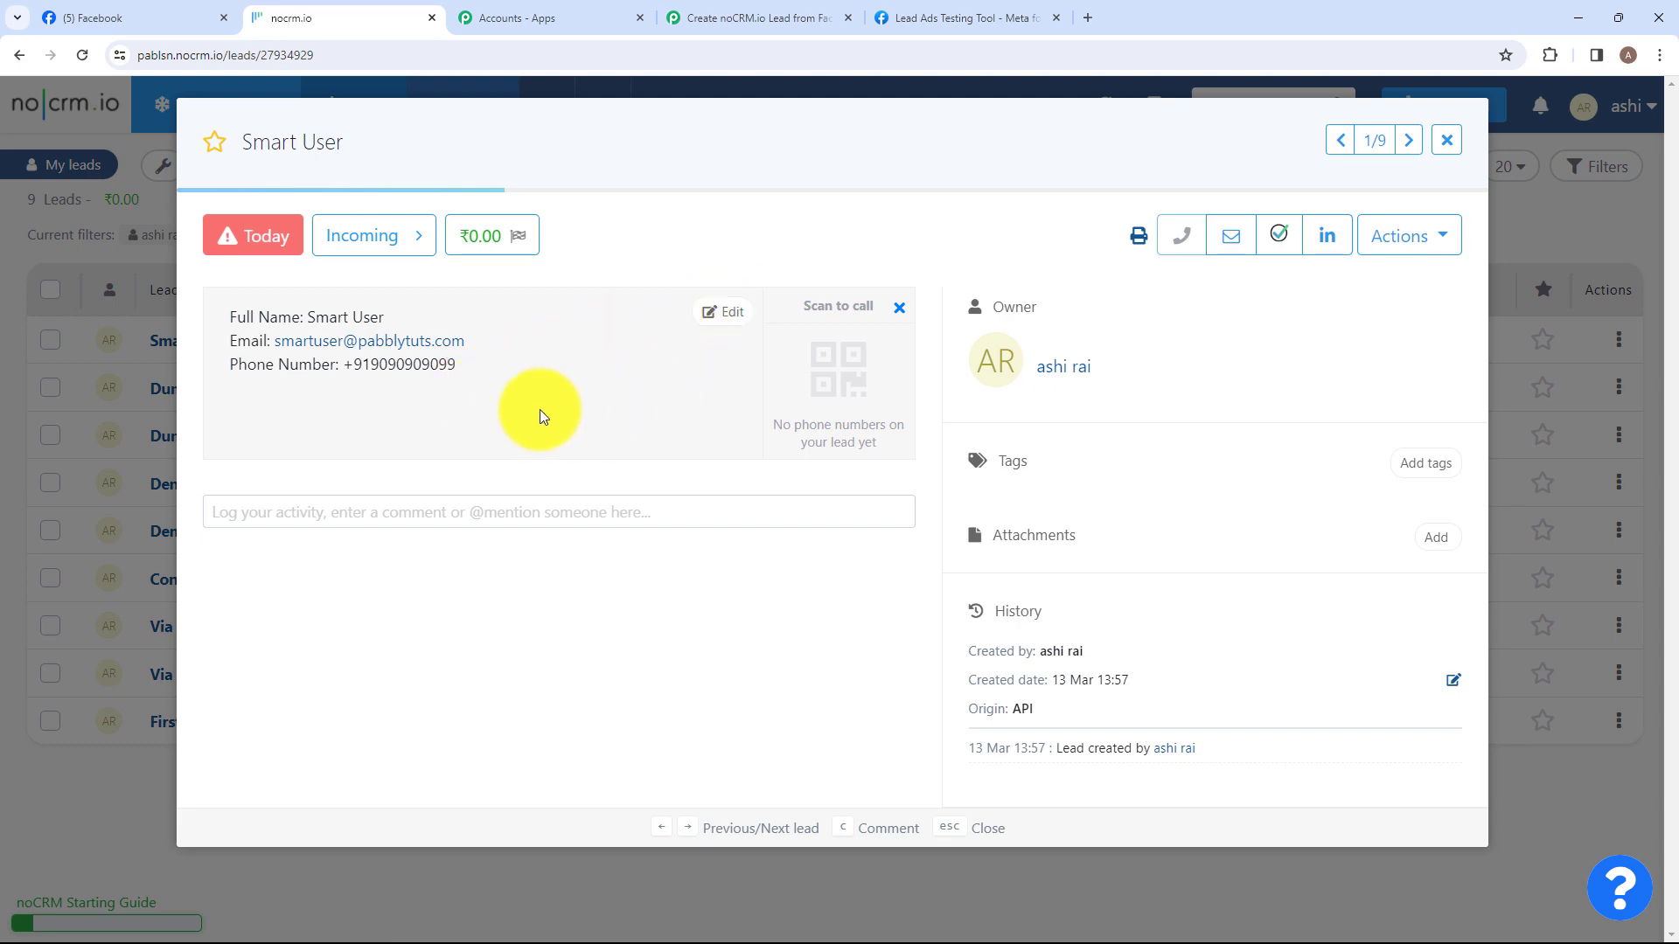
click(738, 14)
scroll(717, 520, up, 15)
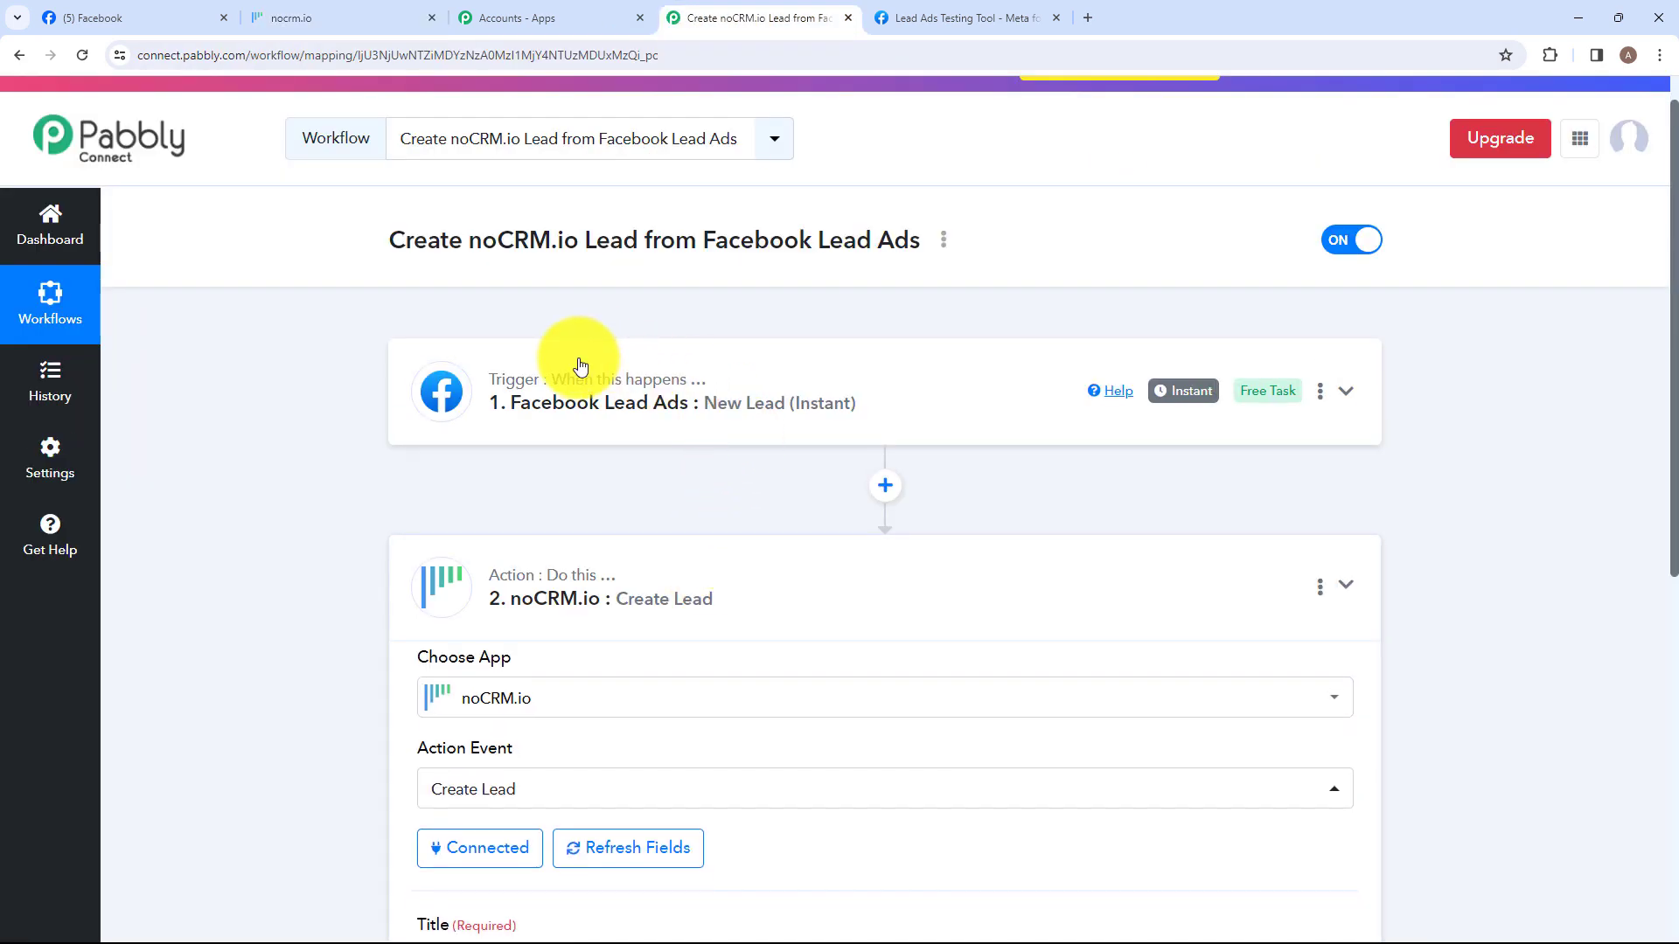